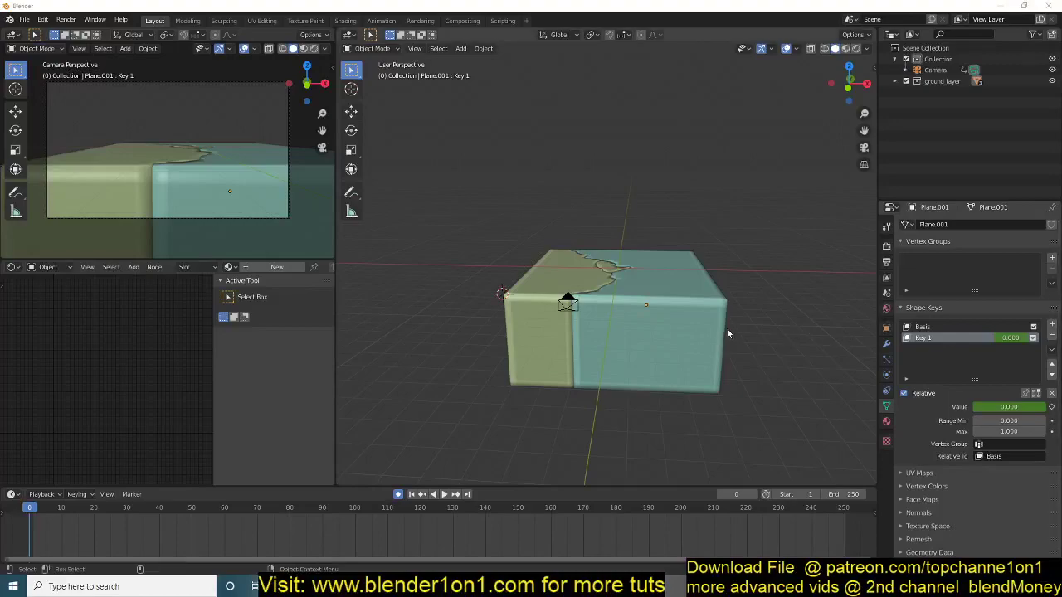
# Play the ground animation and examine from several angles how the green and blue blocks split apart
pyautogui.moveTo(721, 268); pyautogui.dragTo(679, 298, button='middle')
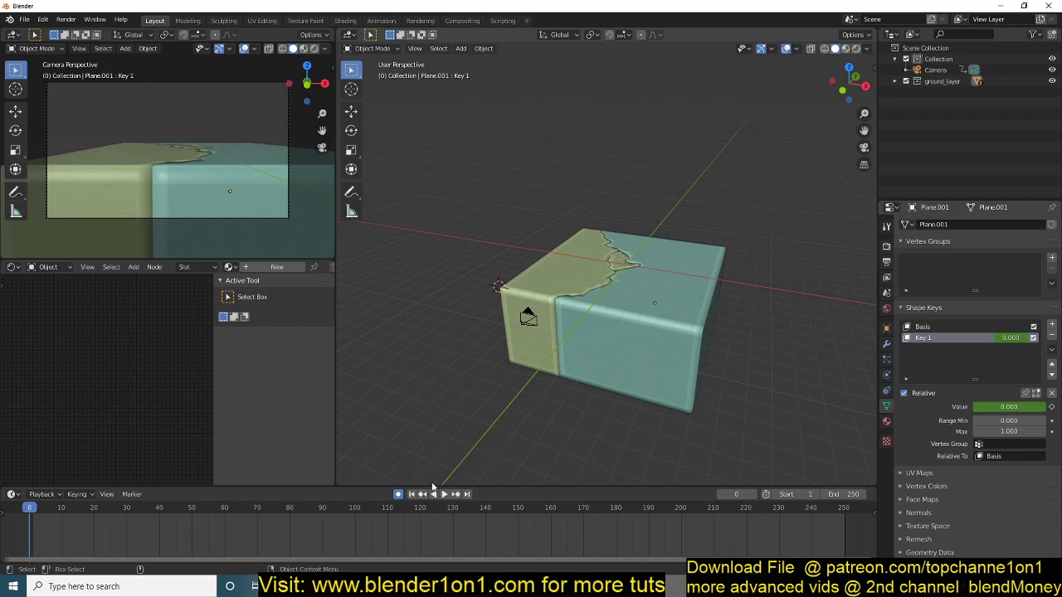
pyautogui.moveTo(469, 446); pyautogui.dragTo(570, 404, button='middle')
pyautogui.scroll(3, 594, 389)
pyautogui.press('space')
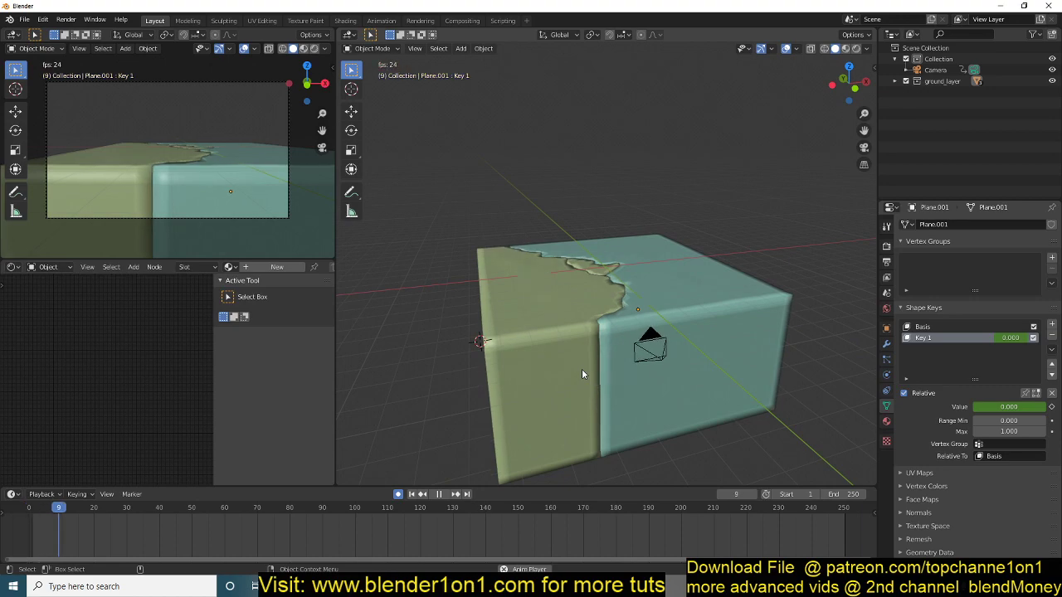
pyautogui.moveTo(578, 421); pyautogui.dragTo(509, 420, button='middle')
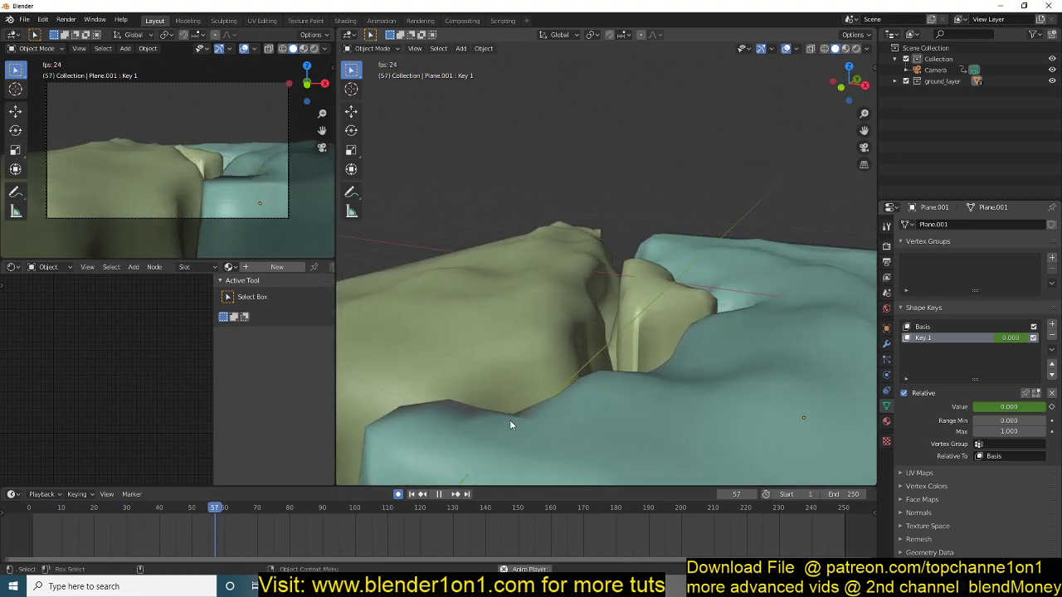
pyautogui.press('Escape')
pyautogui.press('space')
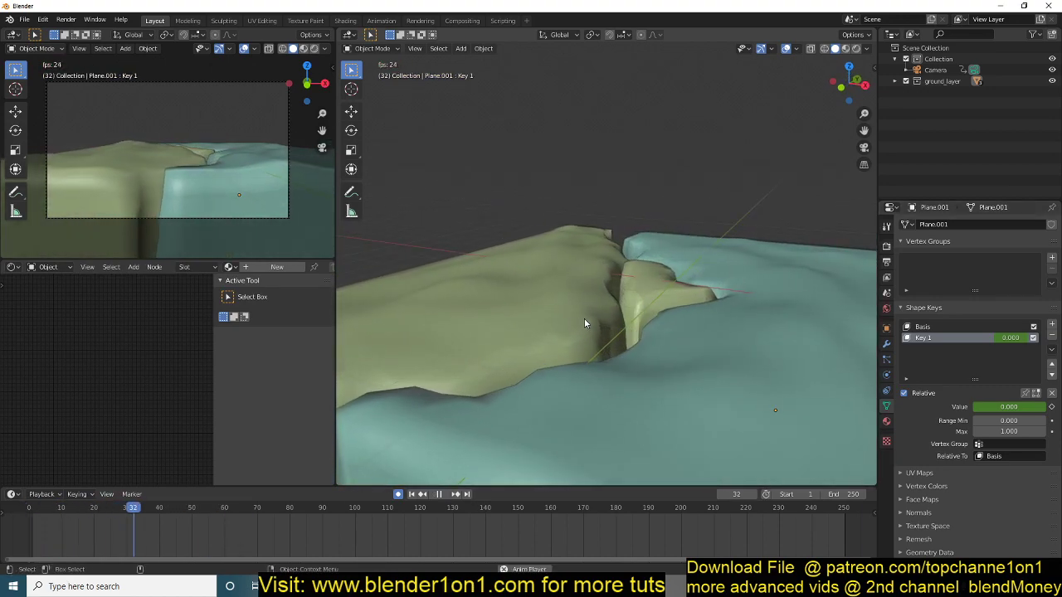
pyautogui.press('space')
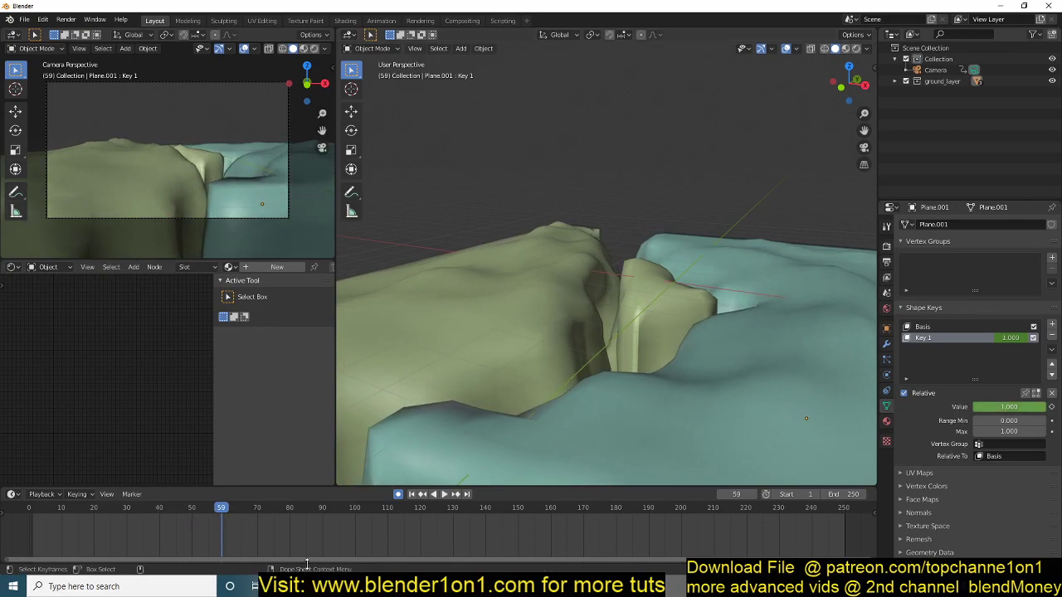
# Switch to the earth quake1.blend file and play back its finished earthquake simulation for reference
pyautogui.moveTo(253, 586)
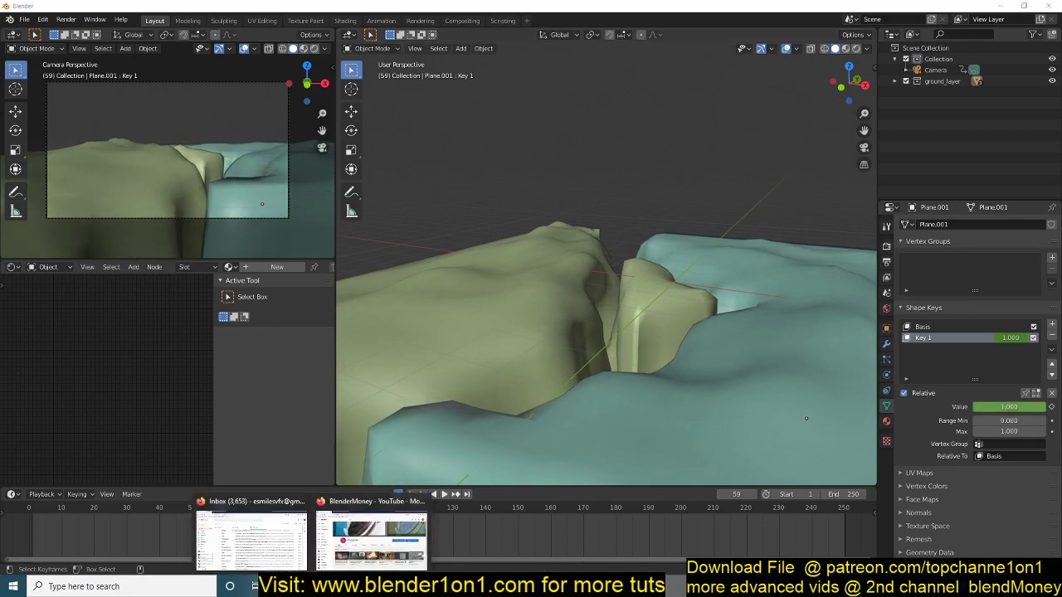
pyautogui.click(312, 528)
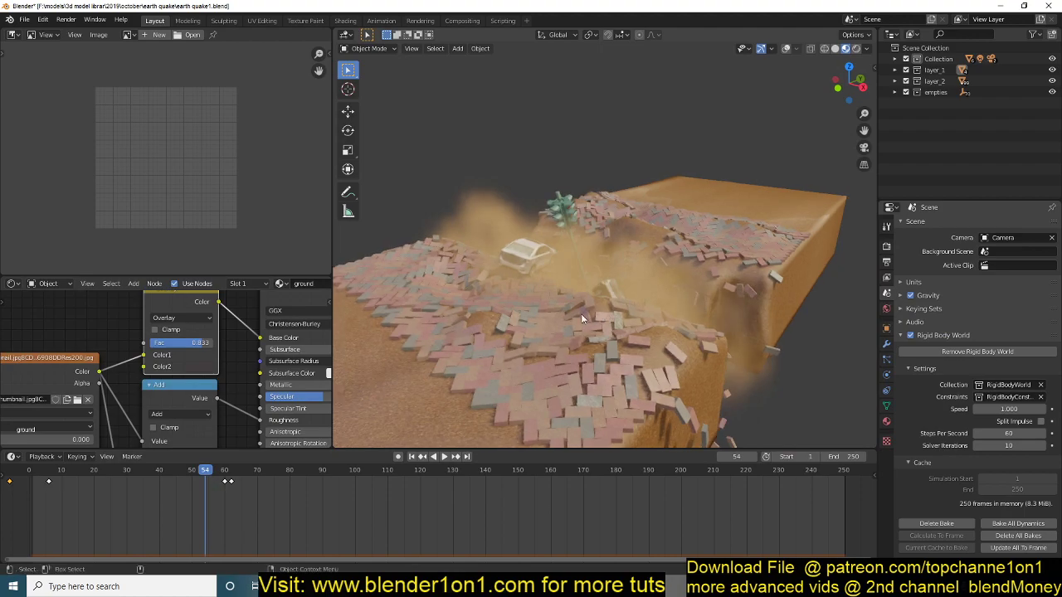
pyautogui.moveTo(515, 366); pyautogui.dragTo(523, 351, button='middle')
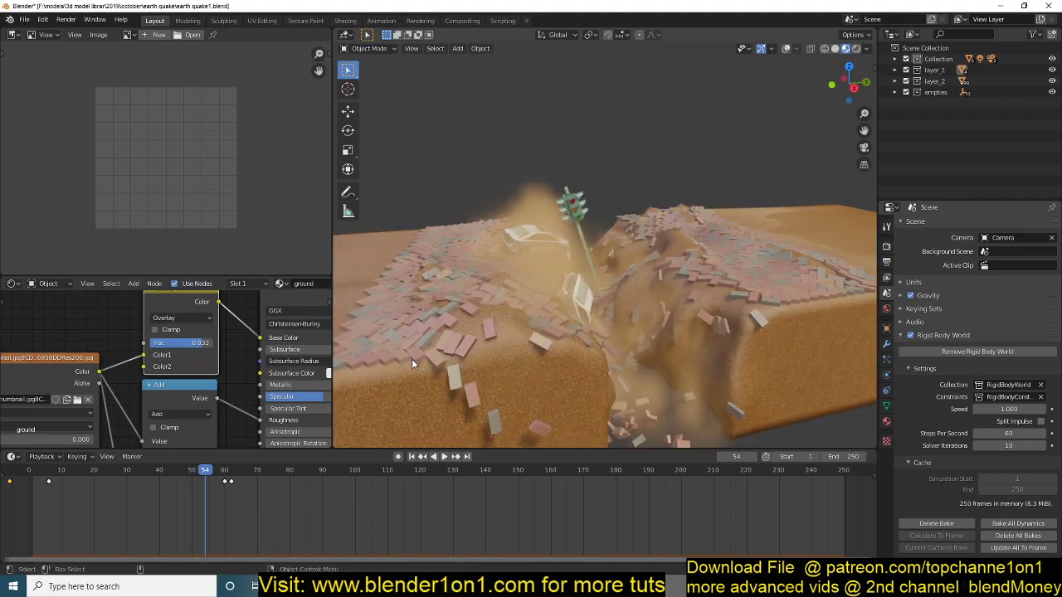
pyautogui.hotkey('shift', 'Left')
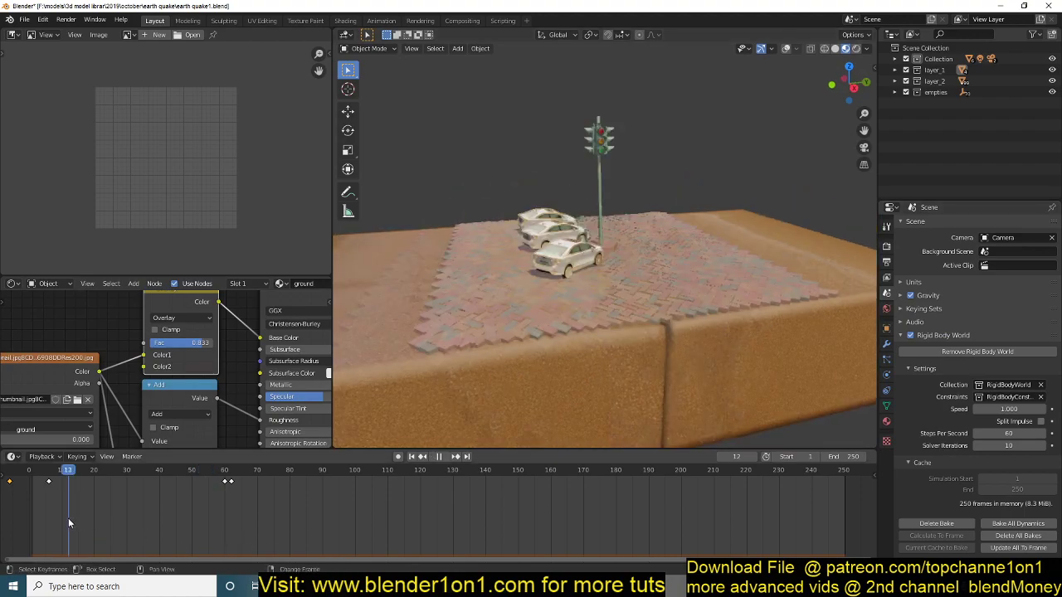
pyautogui.press('space')
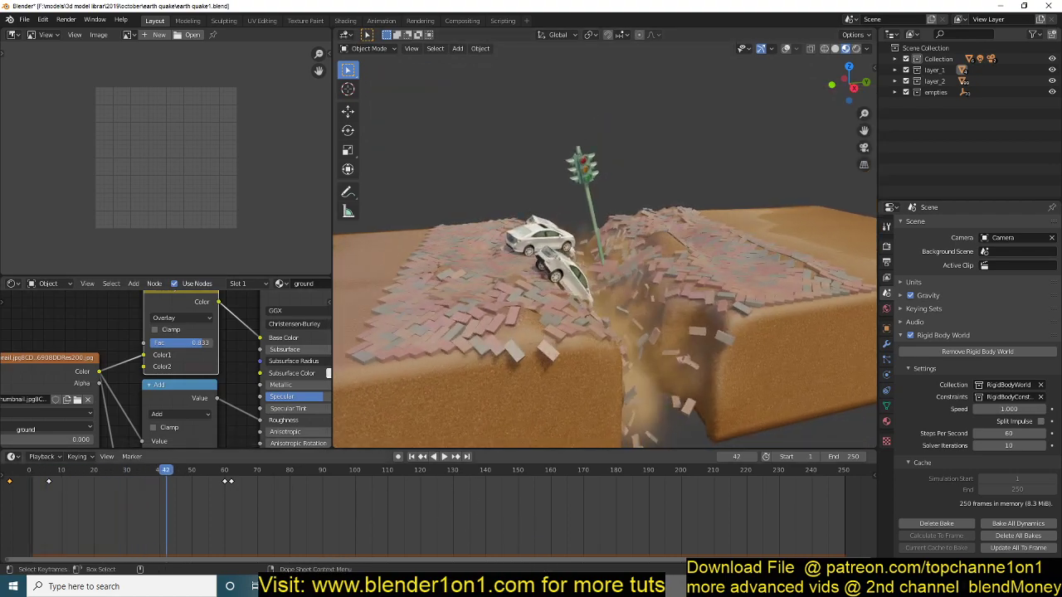
pyautogui.press('space')
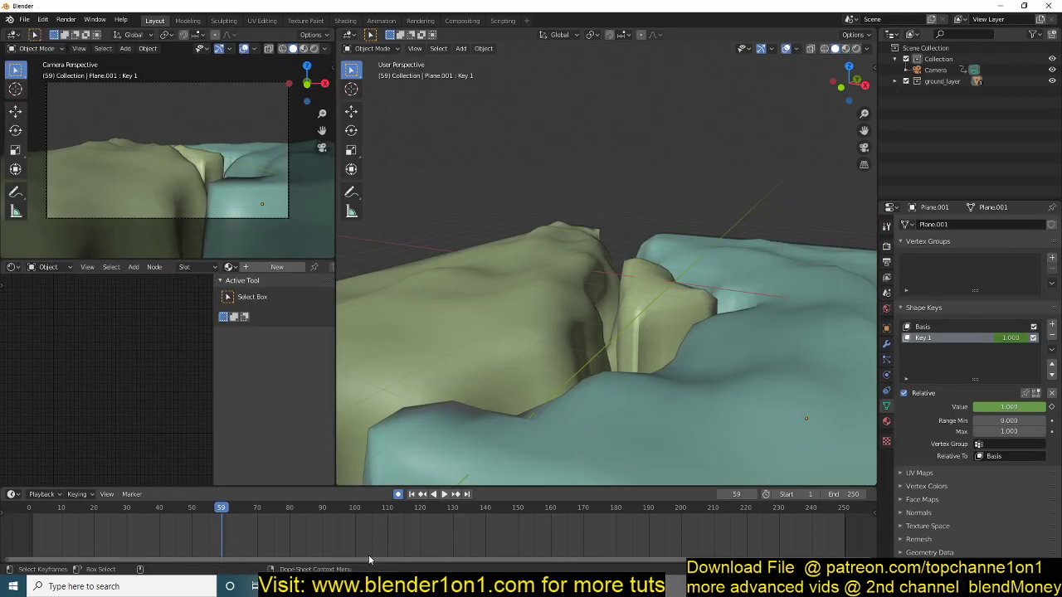
# Set the ground scene to frame 0 in top view and select the green ground block
pyautogui.scroll(3, 567, 309)
pyautogui.press('KP_7')
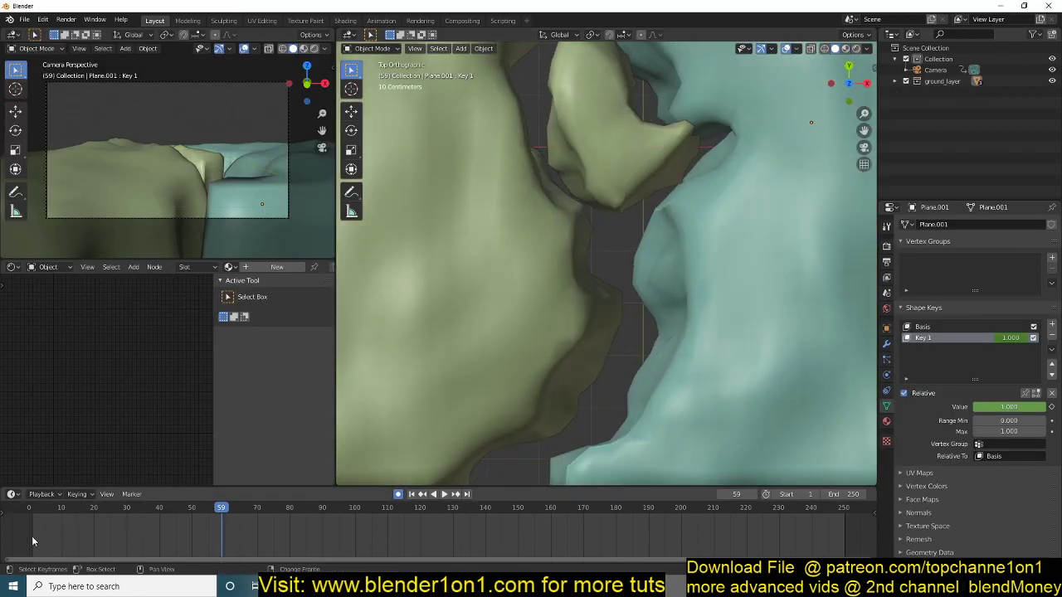
pyautogui.click(30, 509)
pyautogui.scroll(-3, 531, 382)
pyautogui.keyDown('shift'); pyautogui.moveTo(545, 394); pyautogui.dragTo(598, 415, button='middle'); pyautogui.keyUp('shift')
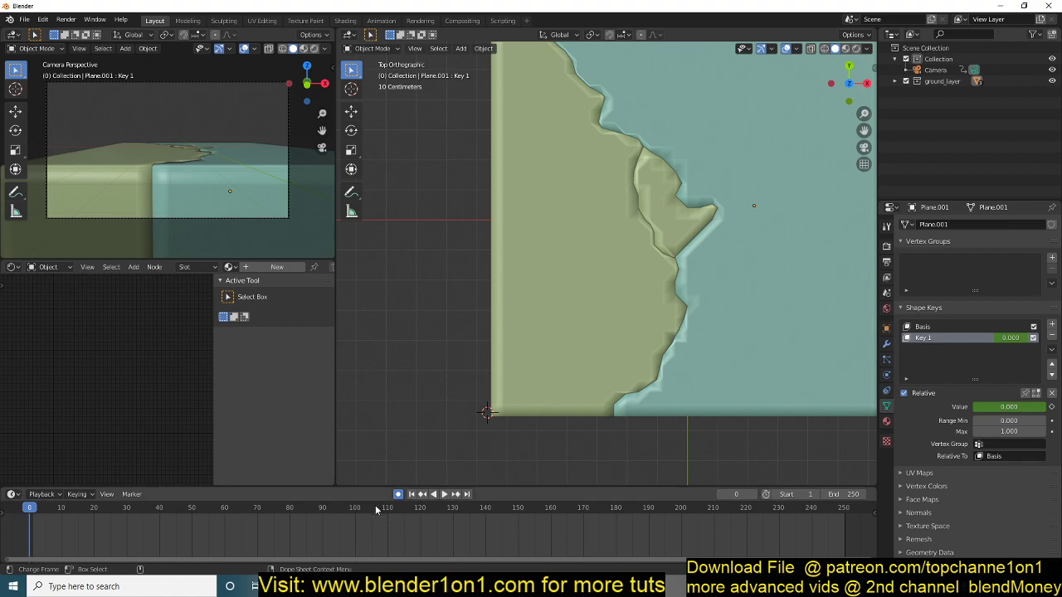
pyautogui.moveTo(339, 586)
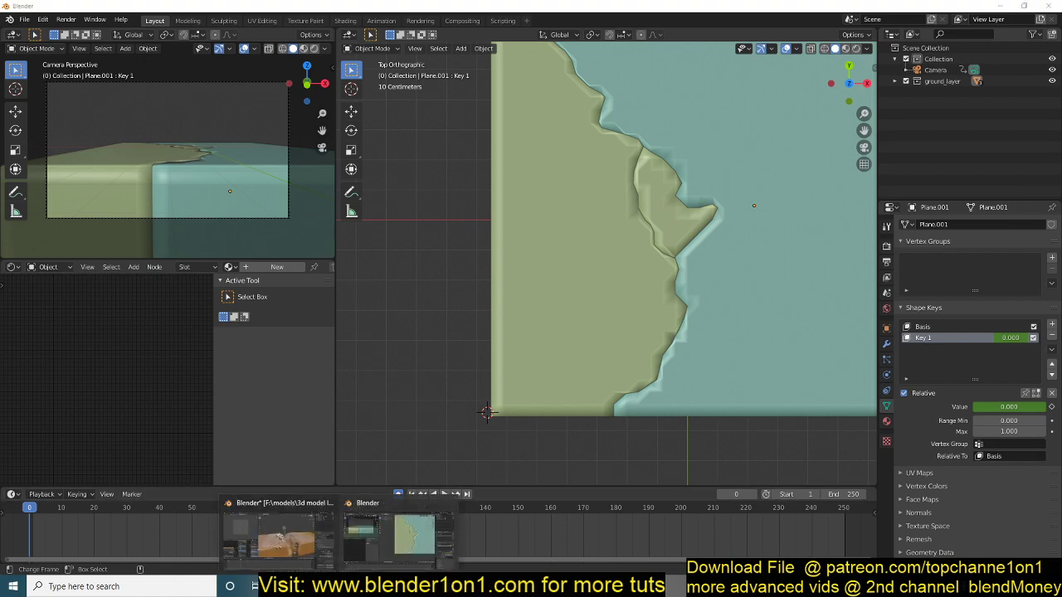
pyautogui.click(545, 358)
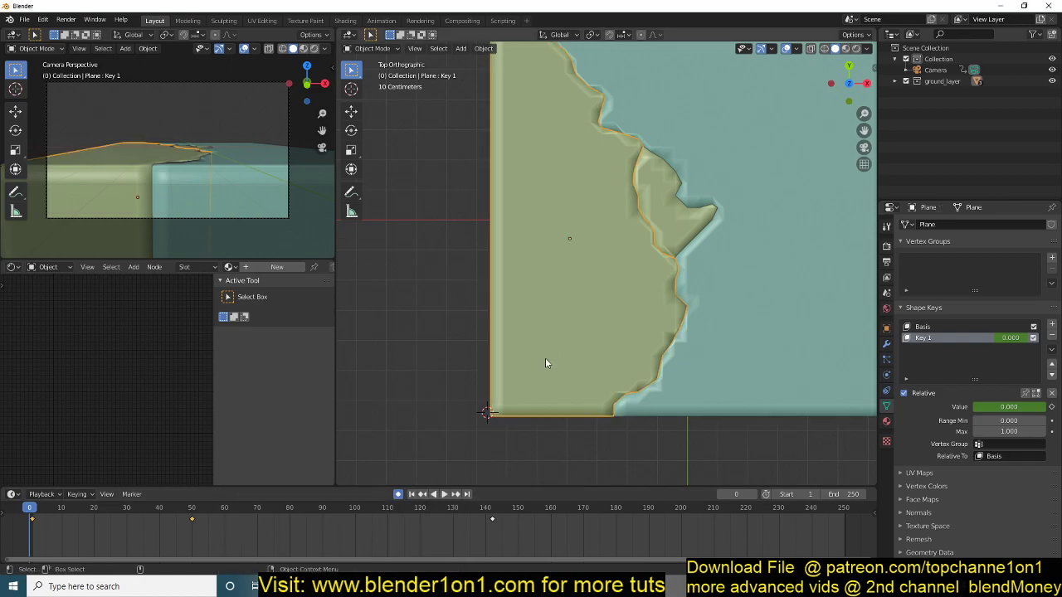
# Switch to the web browser to look at the BlenderMoney YouTube channel's uploads, then return to the ground scene in Blender
pyautogui.moveTo(312, 586)
pyautogui.click(373, 531)
pyautogui.moveTo(1061, 141); pyautogui.dragTo(618, 45)
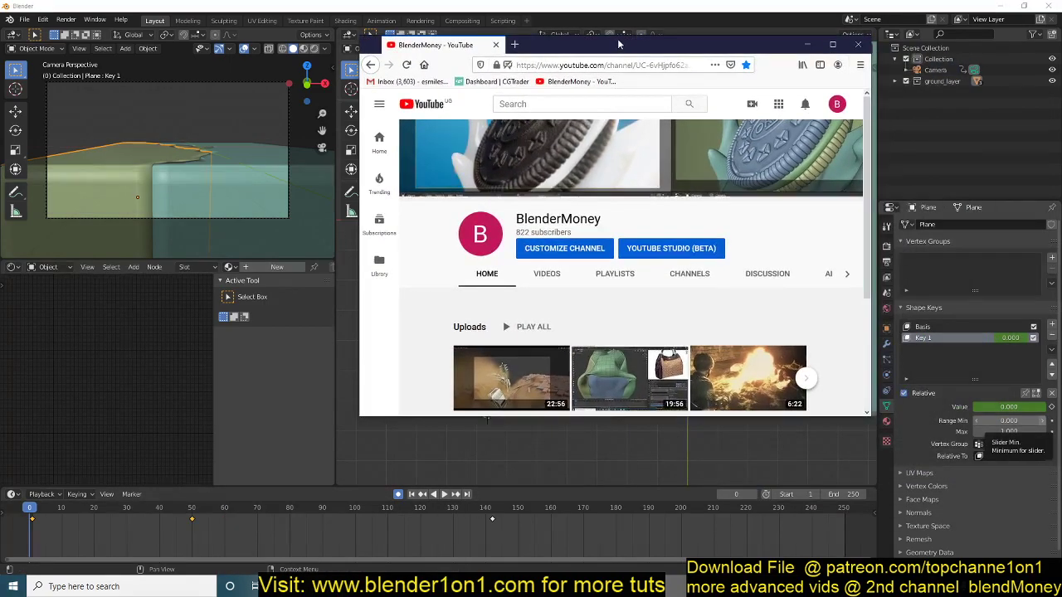
pyautogui.doubleClick(669, 50)
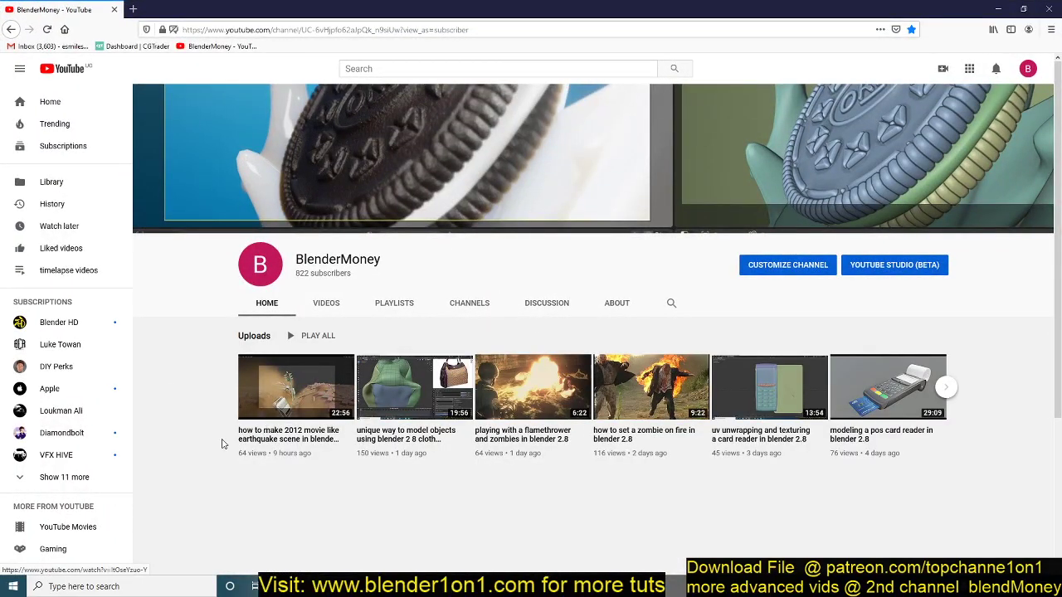
pyautogui.click(995, 9)
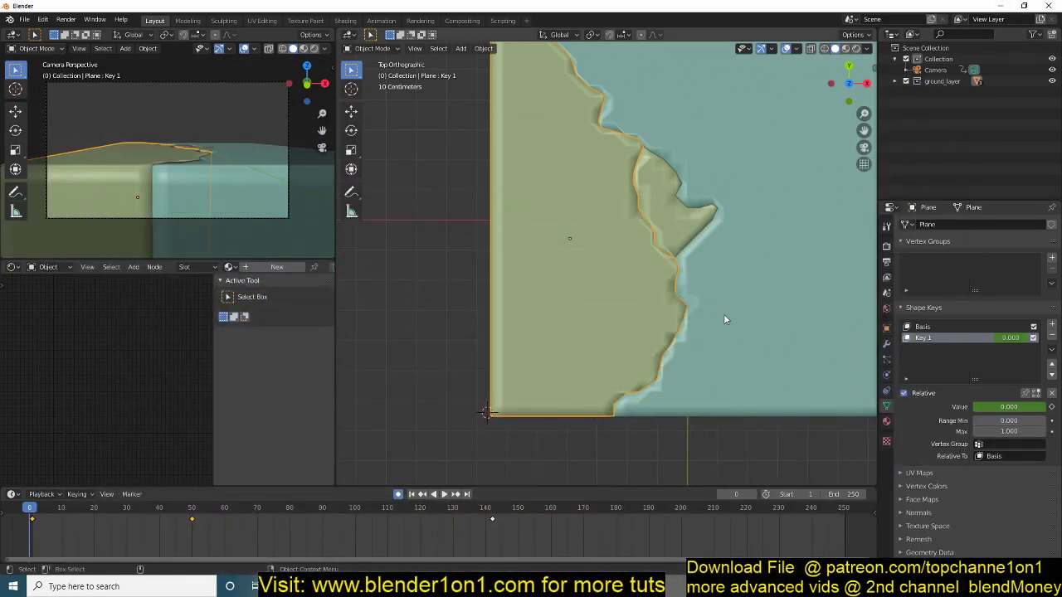
# Add a mesh plane at the front-left corner of the green ground block and scale it down
pyautogui.scroll(8, 723, 319)
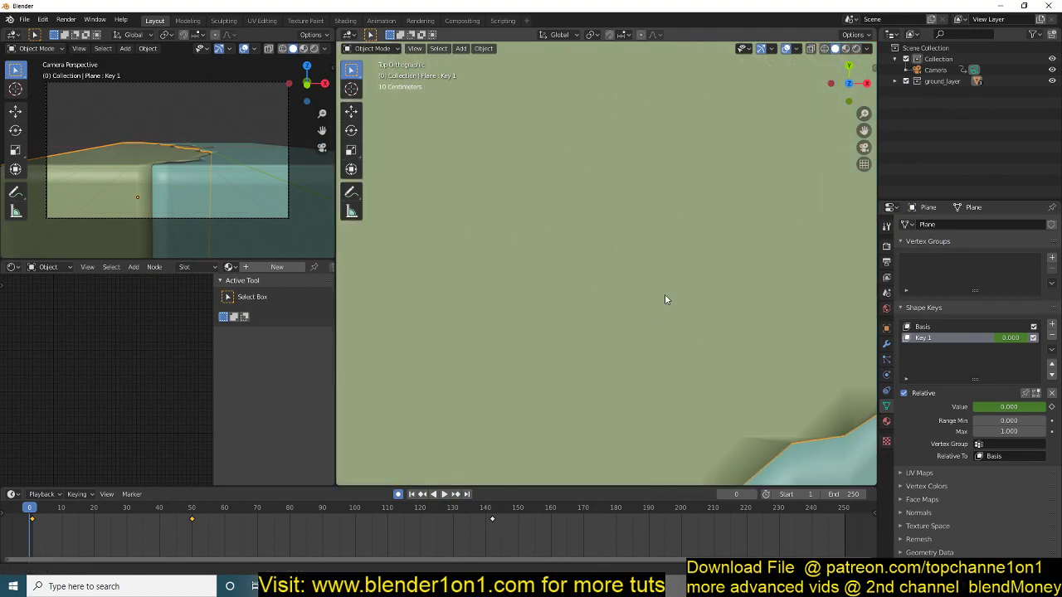
pyautogui.scroll(-4, 665, 293)
pyautogui.keyDown('shift'); pyautogui.moveTo(545, 398); pyautogui.dragTo(595, 326, button='middle'); pyautogui.keyUp('shift')
pyautogui.scroll(3, 595, 326)
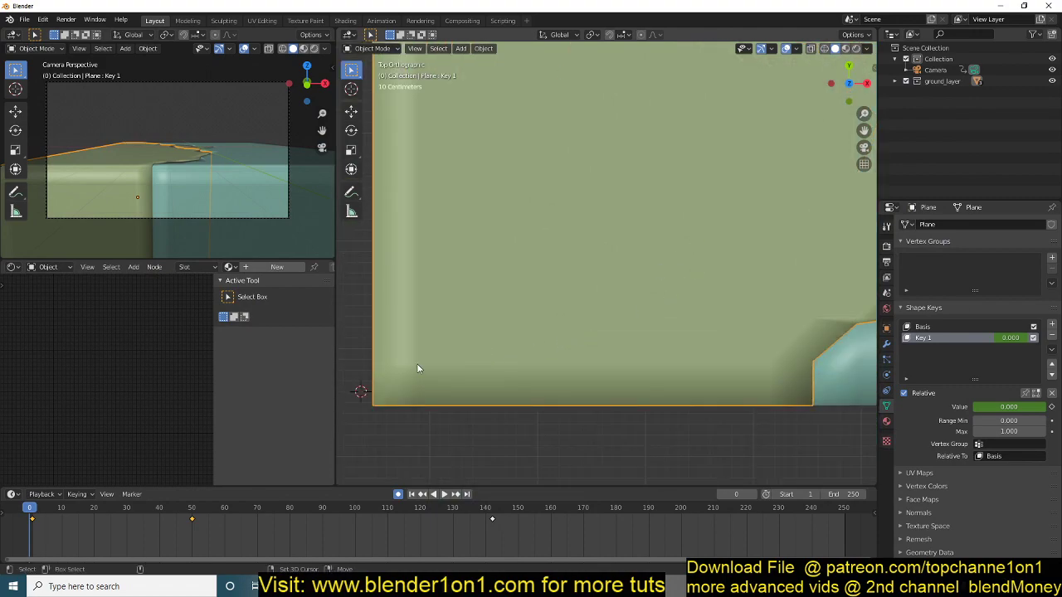
pyautogui.hotkey('shift', 'a')
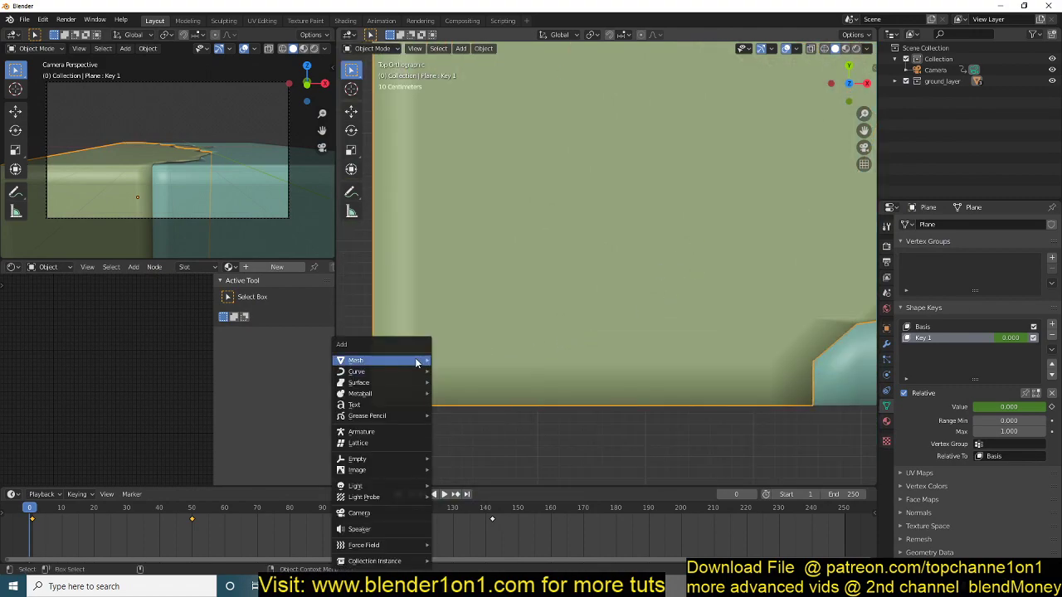
pyautogui.moveTo(419, 363)
pyautogui.click(455, 360)
pyautogui.press('s')
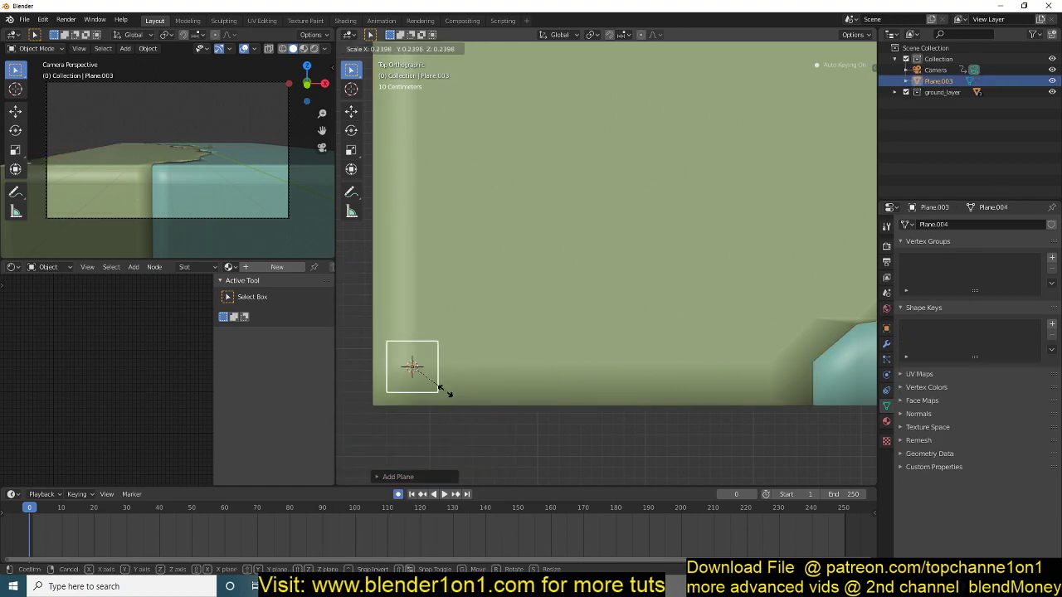
pyautogui.click(493, 395)
# Adjust the plane's position over the ground block's corner and frame it in top view
pyautogui.press('g')
pyautogui.rightClick(495, 393)
pyautogui.moveTo(494, 393); pyautogui.dragTo(544, 386, button='middle')
pyautogui.press('g')
pyautogui.click(552, 372)
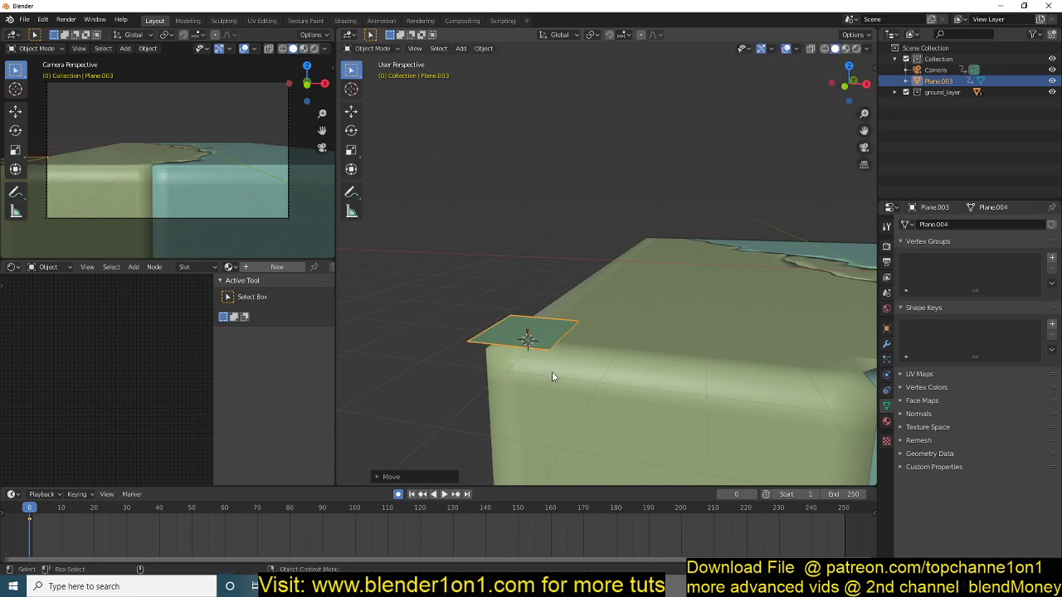
pyautogui.press('KP_Decimal')
pyautogui.press('KP_7')
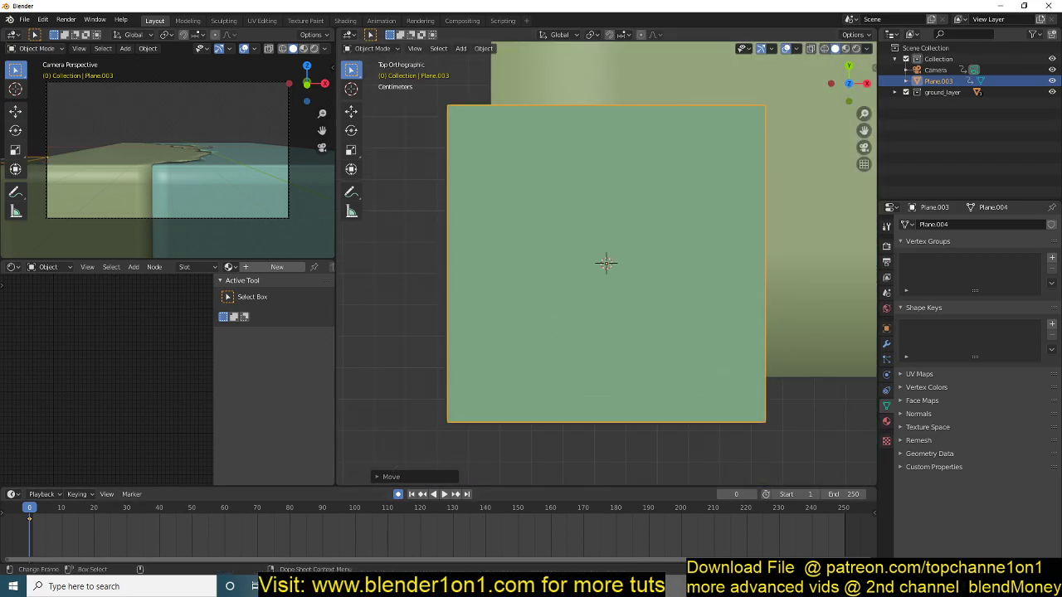
# Check the brick paving in the earth quake1.blend scene, then return to the ground scene
pyautogui.click(339, 586)
pyautogui.click(295, 543)
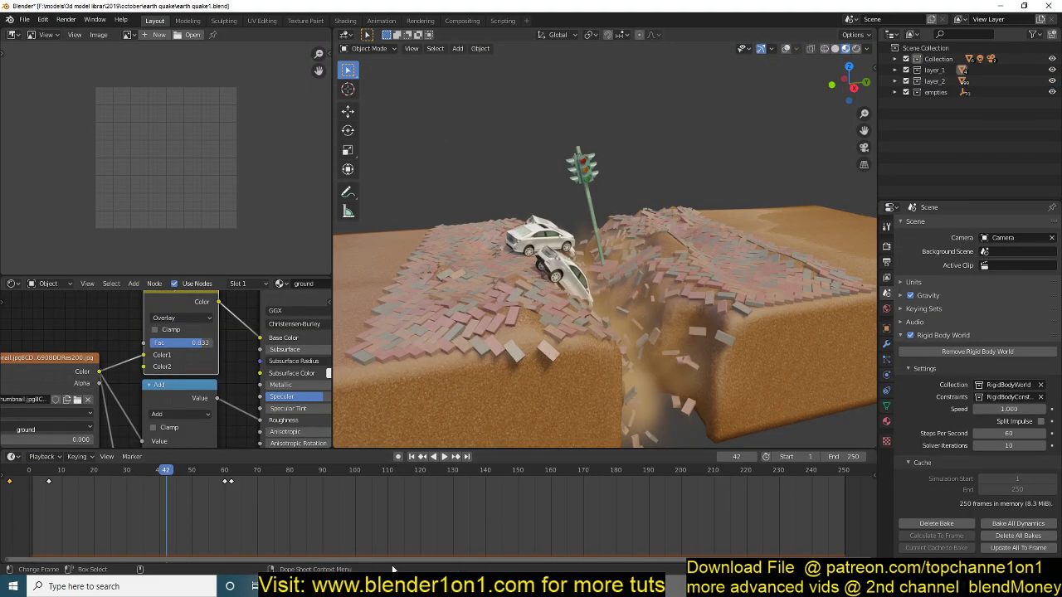
pyautogui.click(338, 585)
pyautogui.click(400, 535)
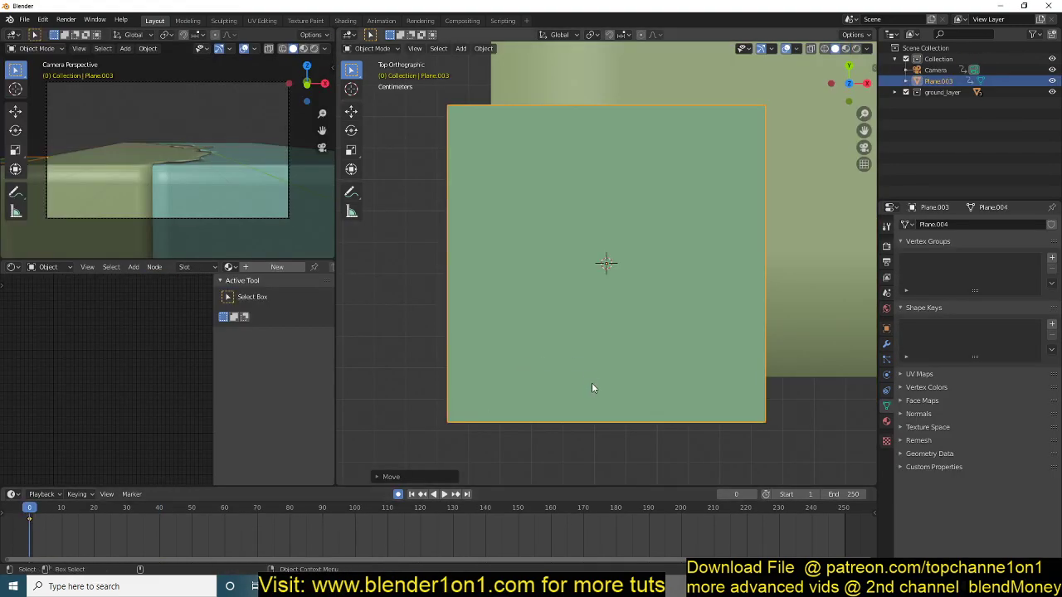
# Move the plane fully within the ground block's outer edges and scale it down further
pyautogui.press('g')
pyautogui.click(638, 344)
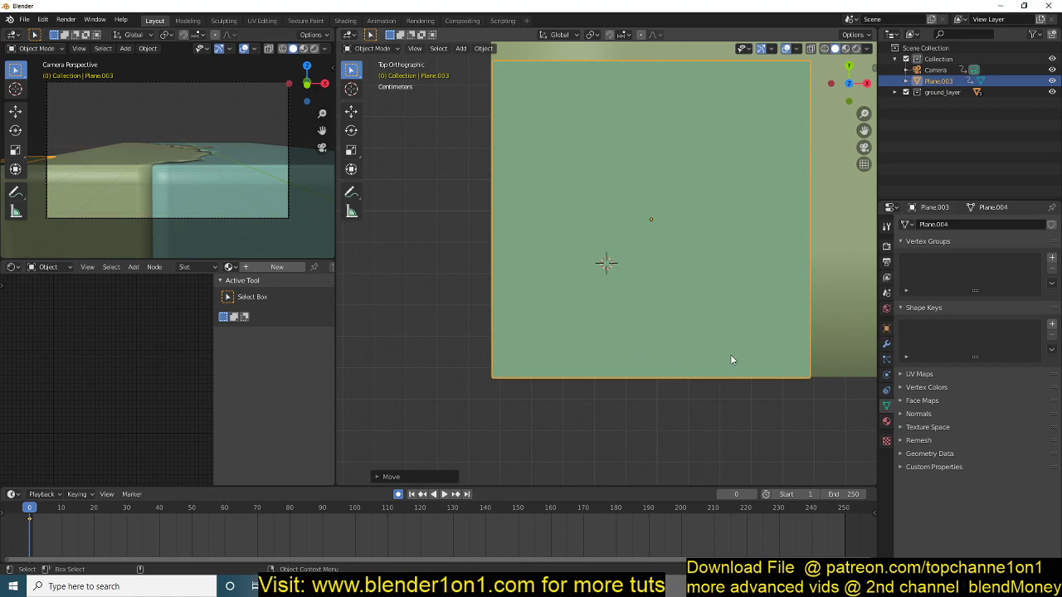
pyautogui.keyDown('shift'); pyautogui.moveTo(731, 360); pyautogui.dragTo(675, 419, button='middle'); pyautogui.keyUp('shift')
pyautogui.press('s')
pyautogui.click(661, 396)
# Delete the plane's keyframes and move it flush into the ground block's front-left corner
pyautogui.press('x')
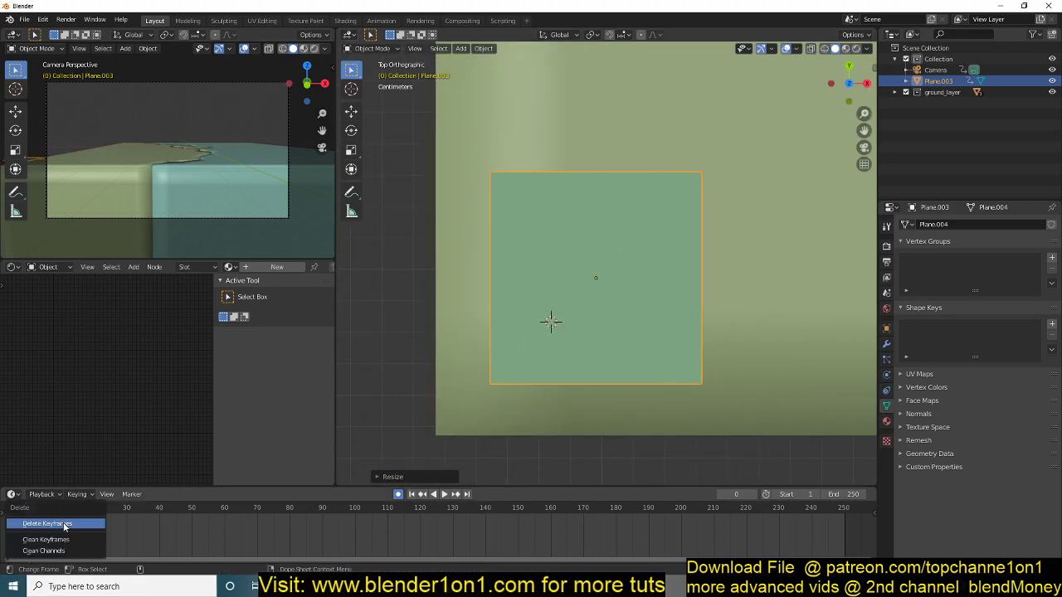
pyautogui.click(65, 525)
pyautogui.press('g')
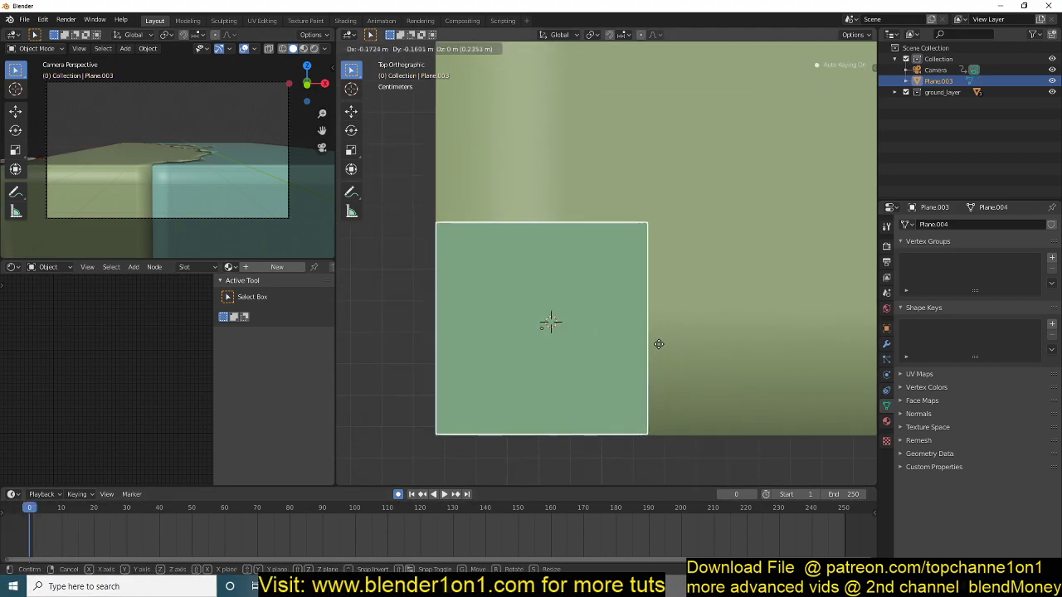
pyautogui.click(658, 345)
# Show the scene in wireframe and narrow the plane along X by a factor of about 0.35
pyautogui.hotkey('shift', 'z')
pyautogui.press('s')
pyautogui.press('x')
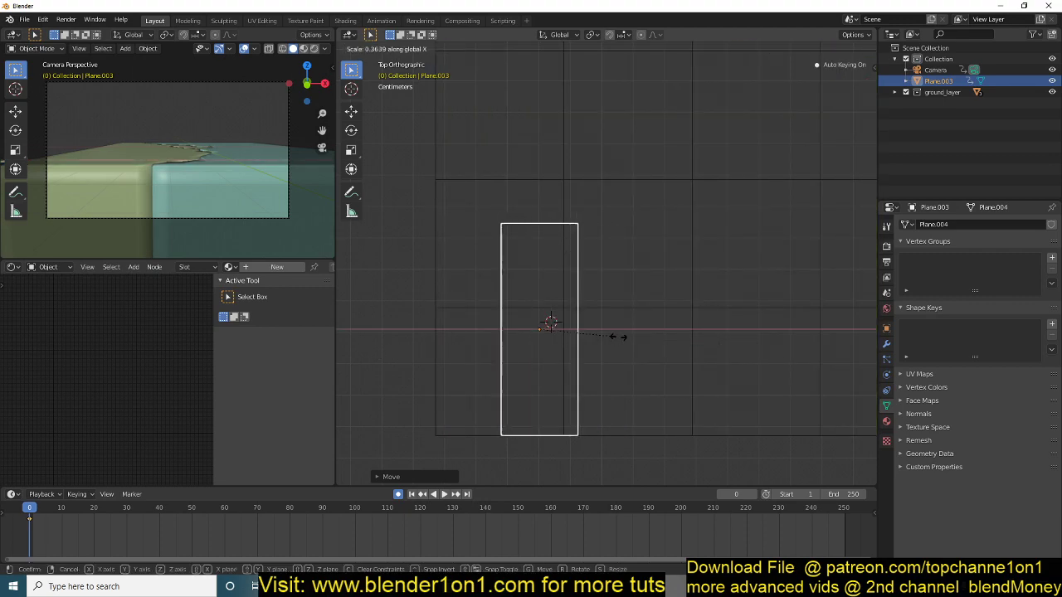
pyautogui.click(611, 335)
pyautogui.write('sy')
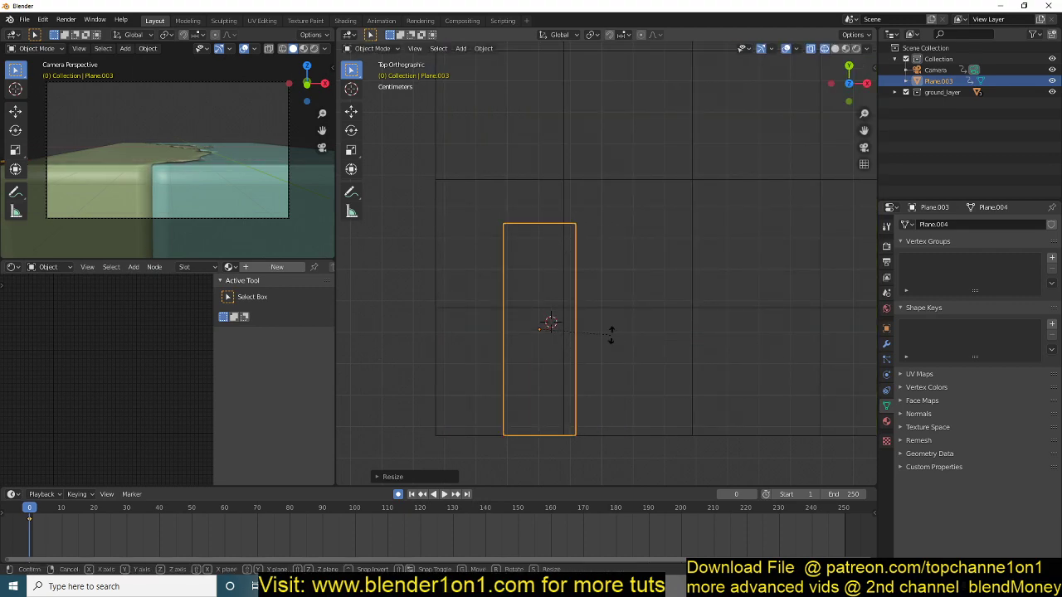
pyautogui.write('45')
pyautogui.rightClick(611, 335)
# Rotate the rectangle's geometry 45° in Edit Mode
pyautogui.press('Tab')
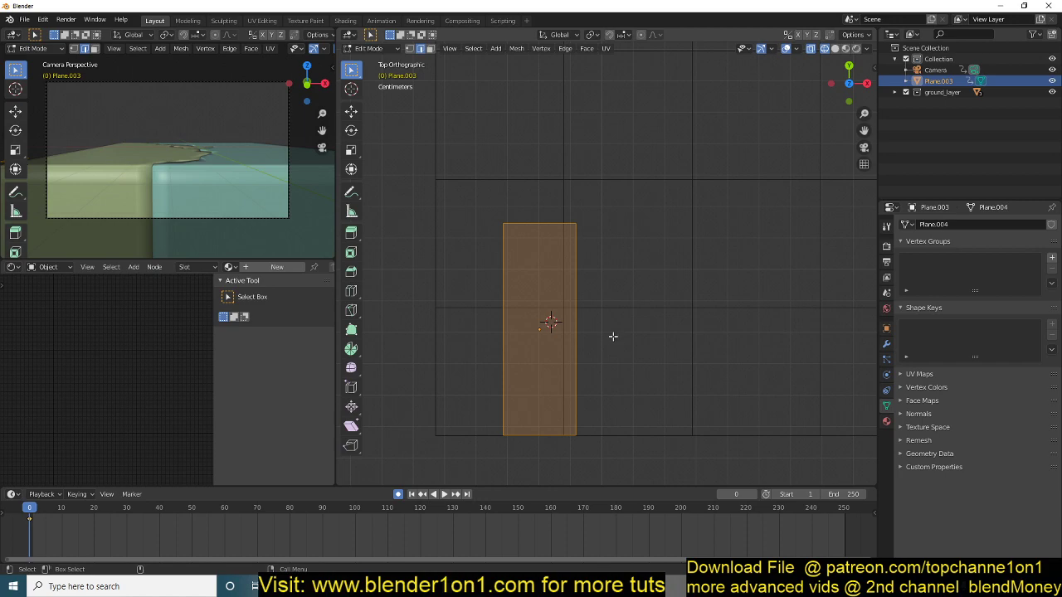
pyautogui.write('r45')
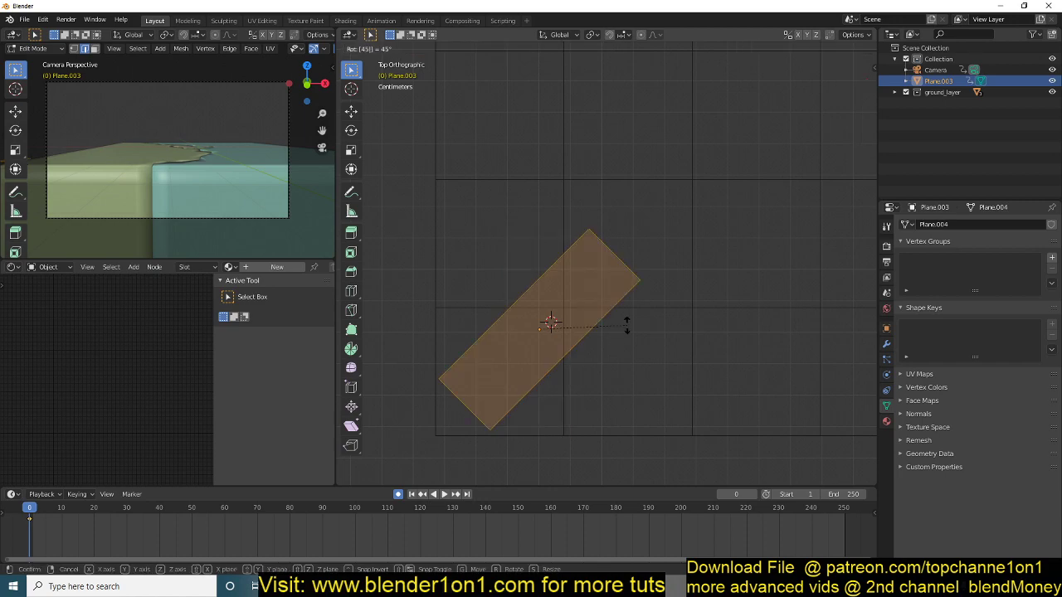
pyautogui.press('Return')
# Scale the rotated rectangle down and shift it diagonally inward from the ground block's corner
pyautogui.press('s')
pyautogui.click(622, 326)
pyautogui.press('g')
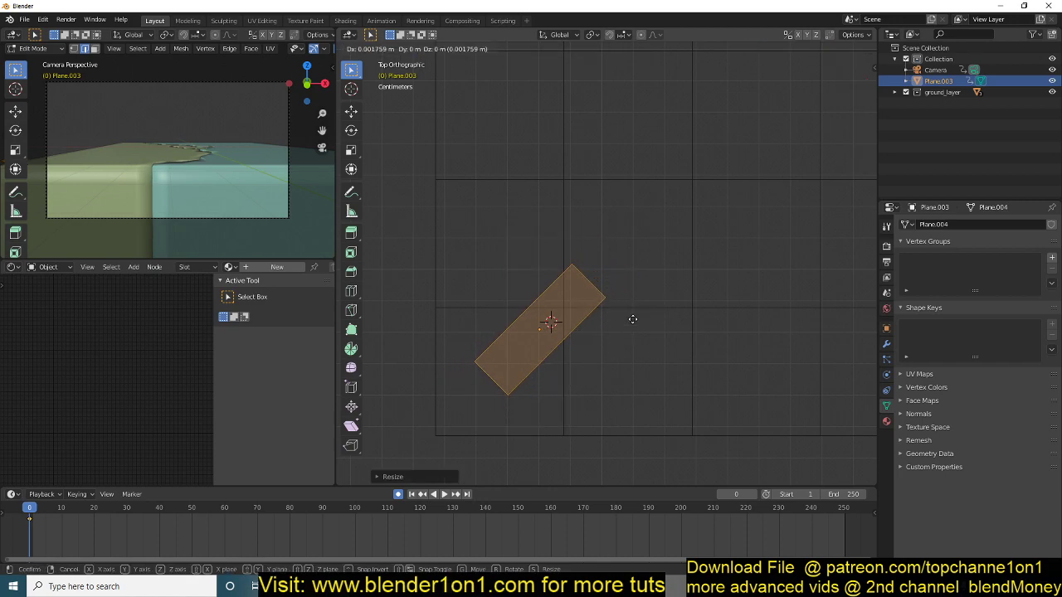
pyautogui.click(654, 299)
# Duplicate the diagonal brick, rotate the copy 90° and place it against the original's lower-left end to form a V
pyautogui.hotkey('shift', 'd')
pyautogui.rightClick(654, 300)
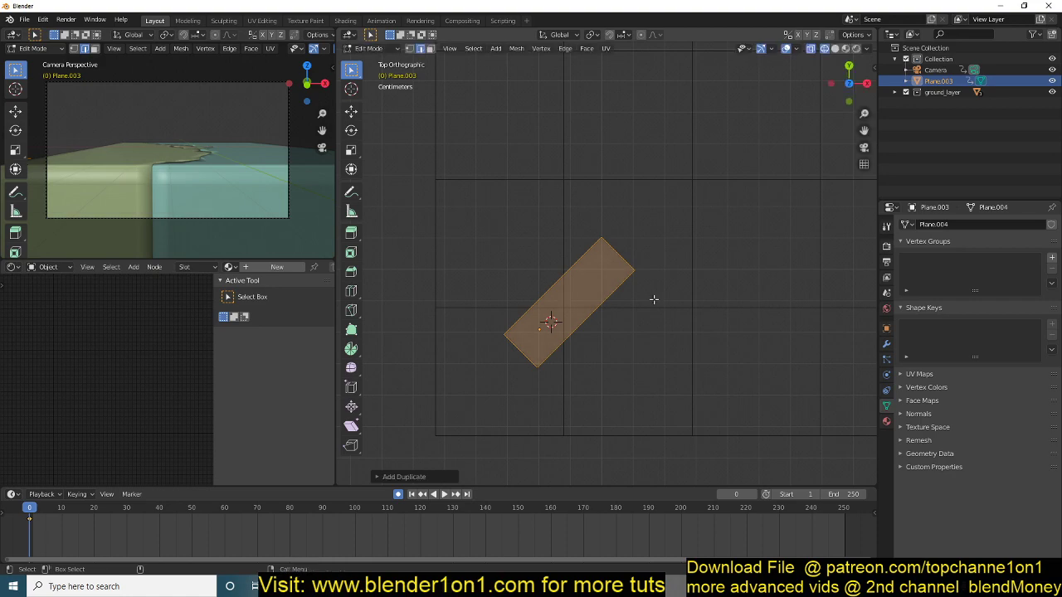
pyautogui.write('r90')
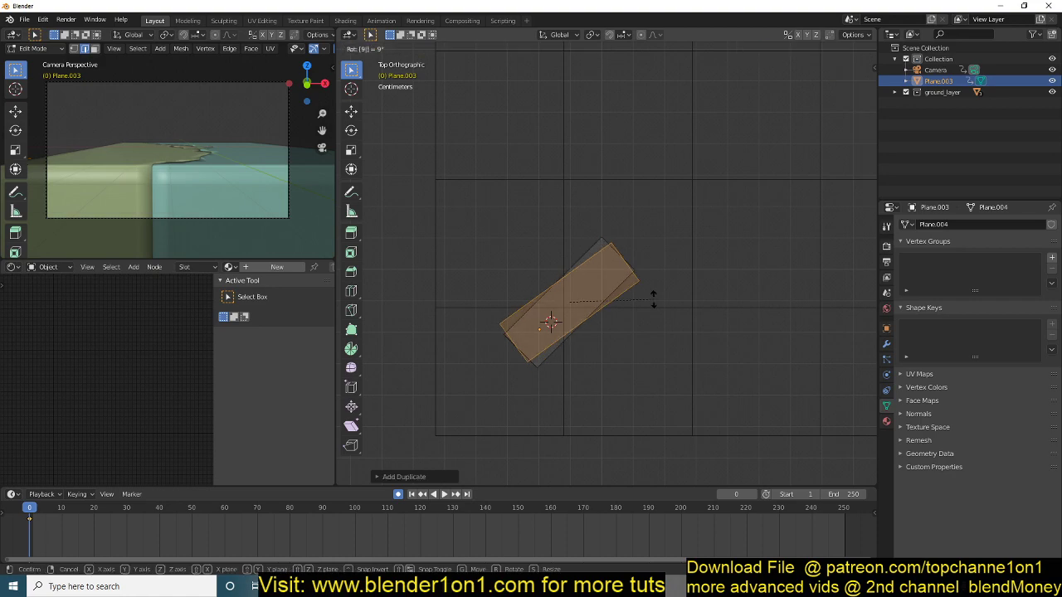
pyautogui.press('Return')
pyautogui.press('g')
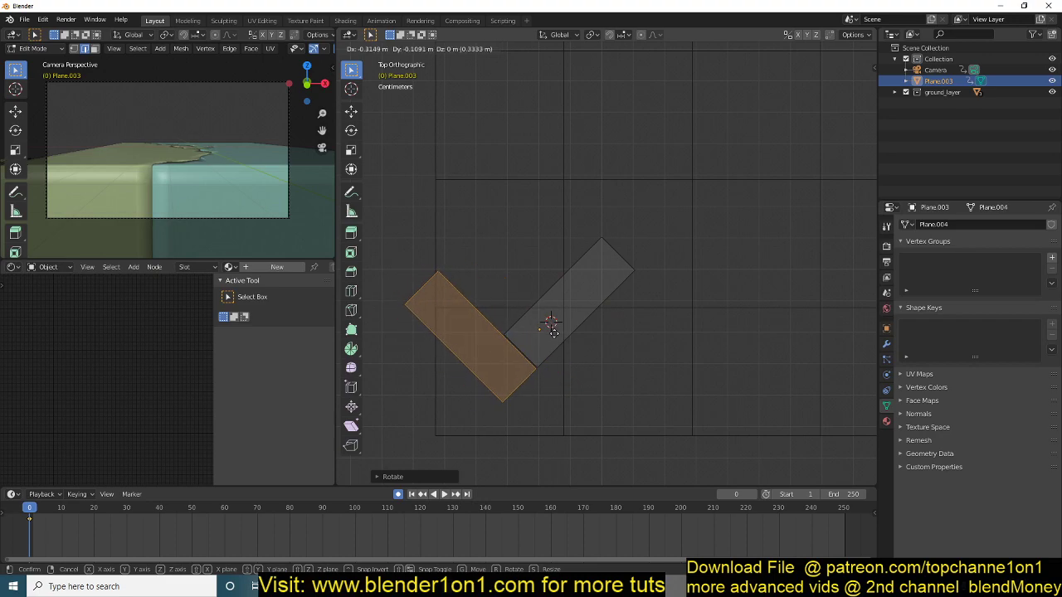
pyautogui.click(553, 332)
# Return to Object Mode with solid shading and add two Array modifiers to the brick pair
pyautogui.press('Tab')
pyautogui.press('z')
pyautogui.click(744, 316)
pyautogui.moveTo(743, 311); pyautogui.dragTo(728, 237, button='middle')
pyautogui.press('KP_7')
pyautogui.click(887, 343)
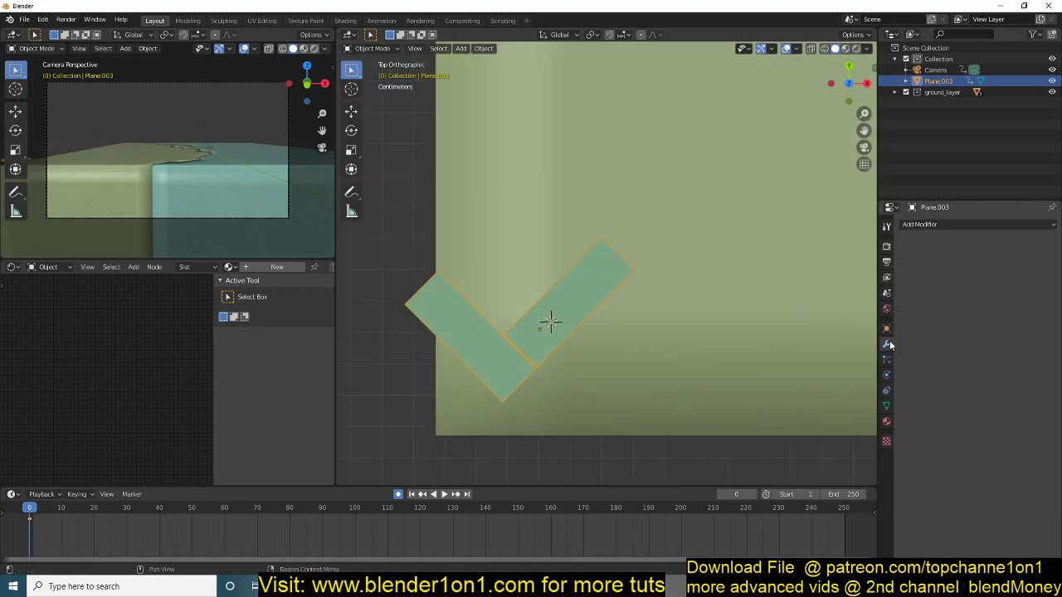
pyautogui.click(966, 224)
pyautogui.click(832, 248)
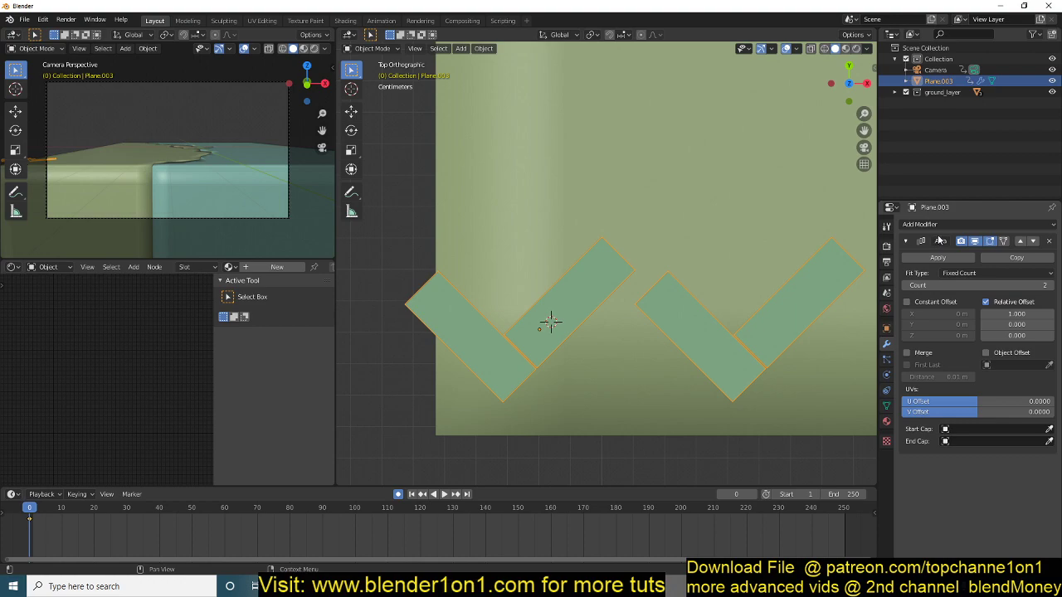
pyautogui.click(973, 222)
pyautogui.click(867, 251)
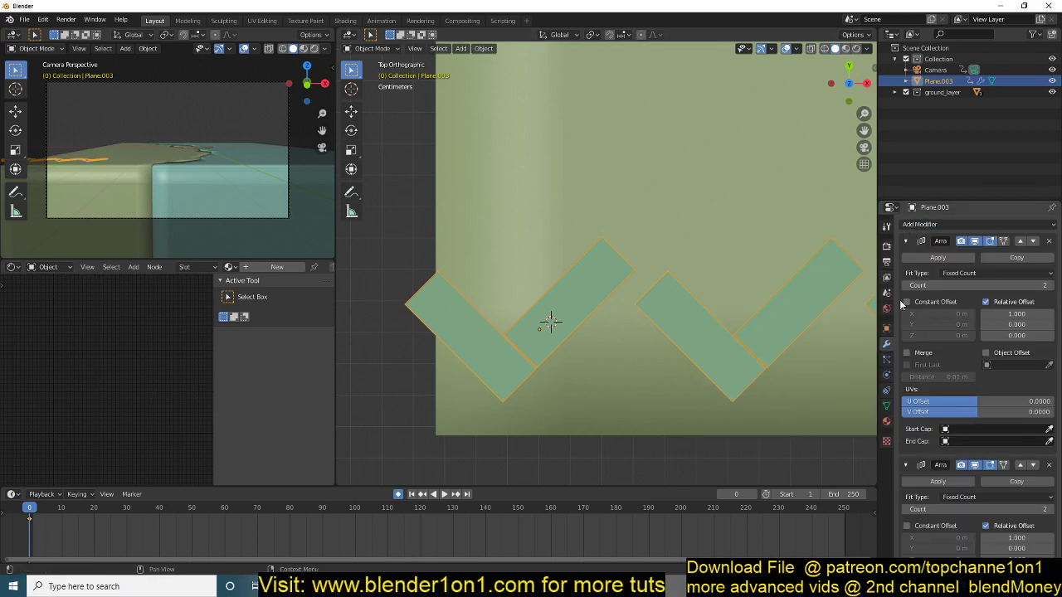
# Add a Plain Axes empty just outside the ground block, beside the bricks
pyautogui.scroll(-2, 428, 287)
pyautogui.hotkey('shift', 'a')
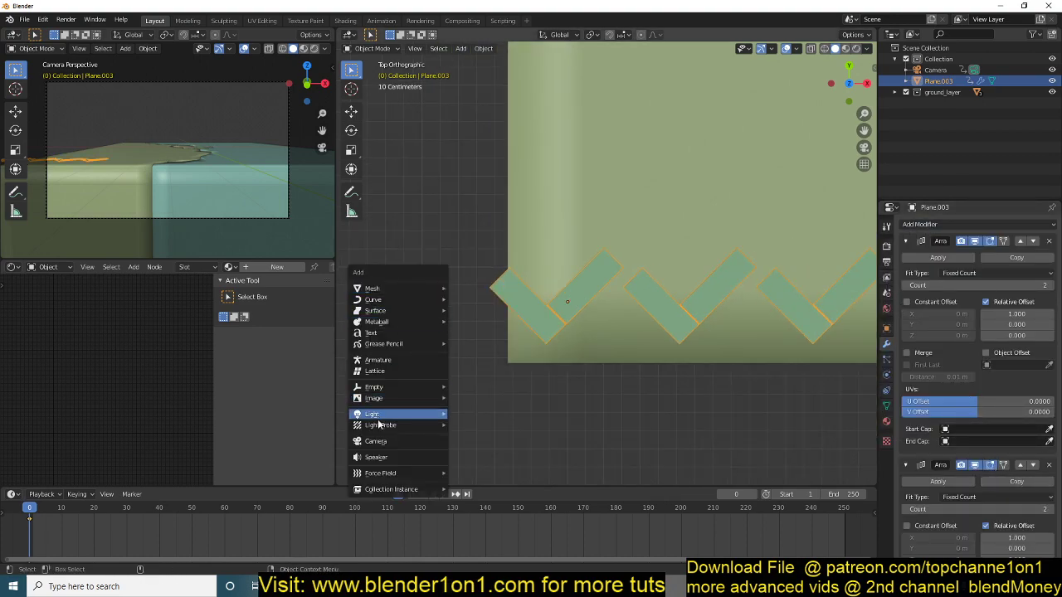
pyautogui.moveTo(410, 387)
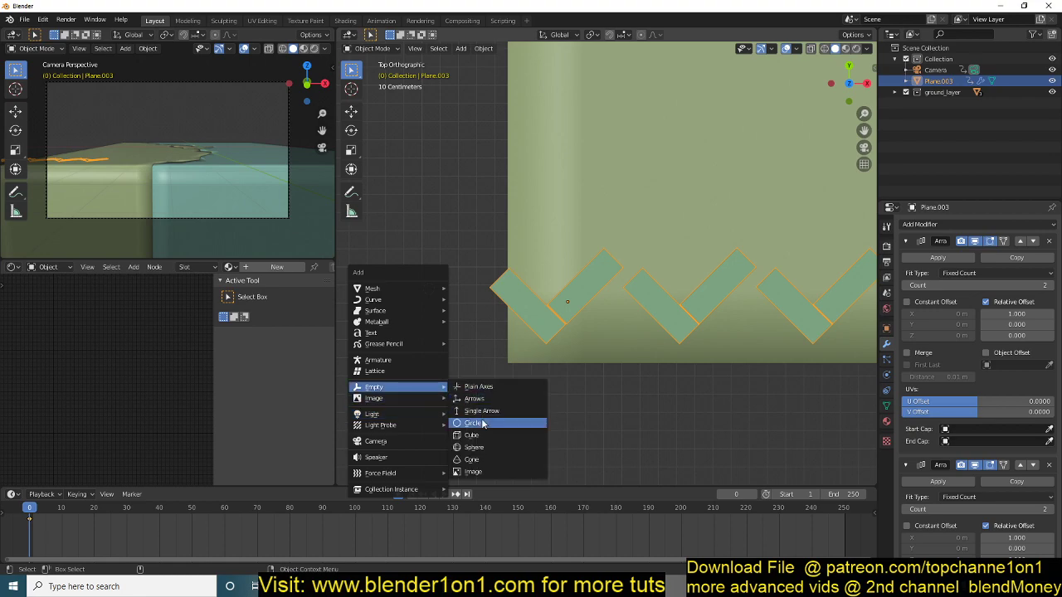
pyautogui.click(488, 387)
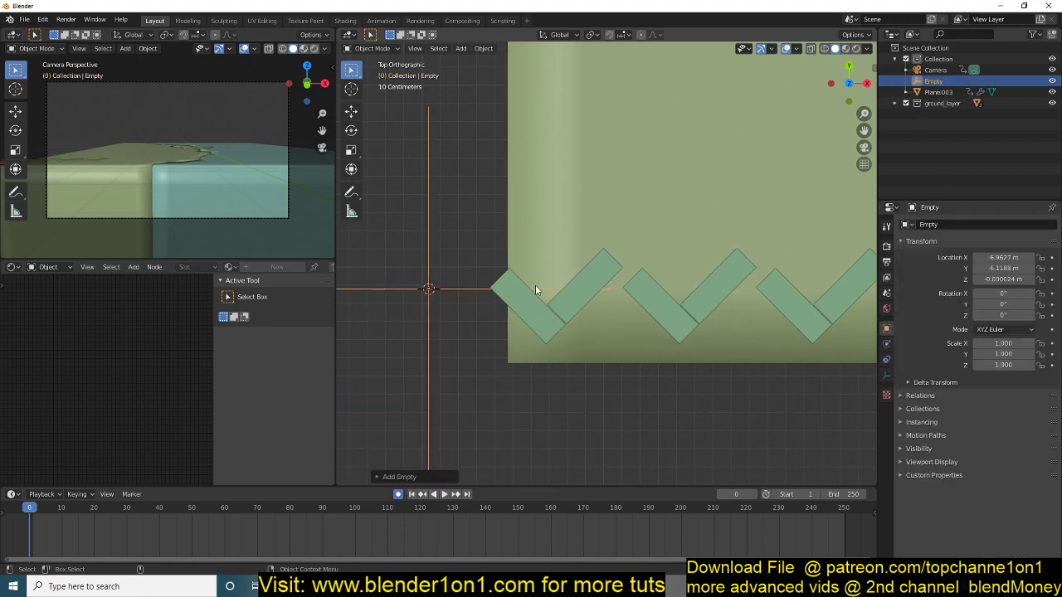
# Enable Object Offset with the empty as target in the bricks' second Array modifier, and apply the bricks' scale
pyautogui.click(539, 319)
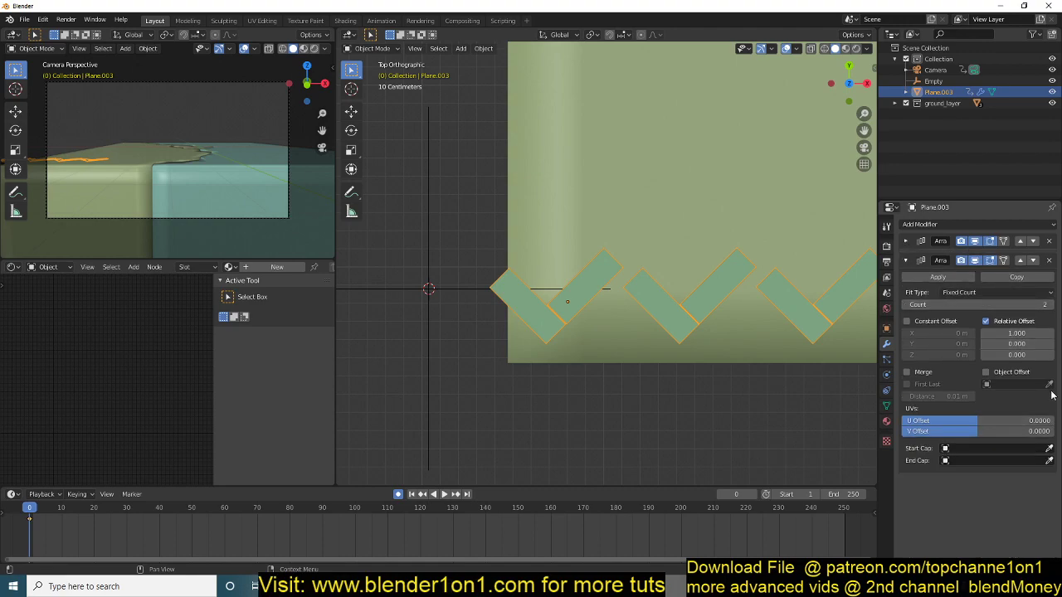
pyautogui.click(1048, 384)
pyautogui.click(424, 286)
pyautogui.click(1006, 373)
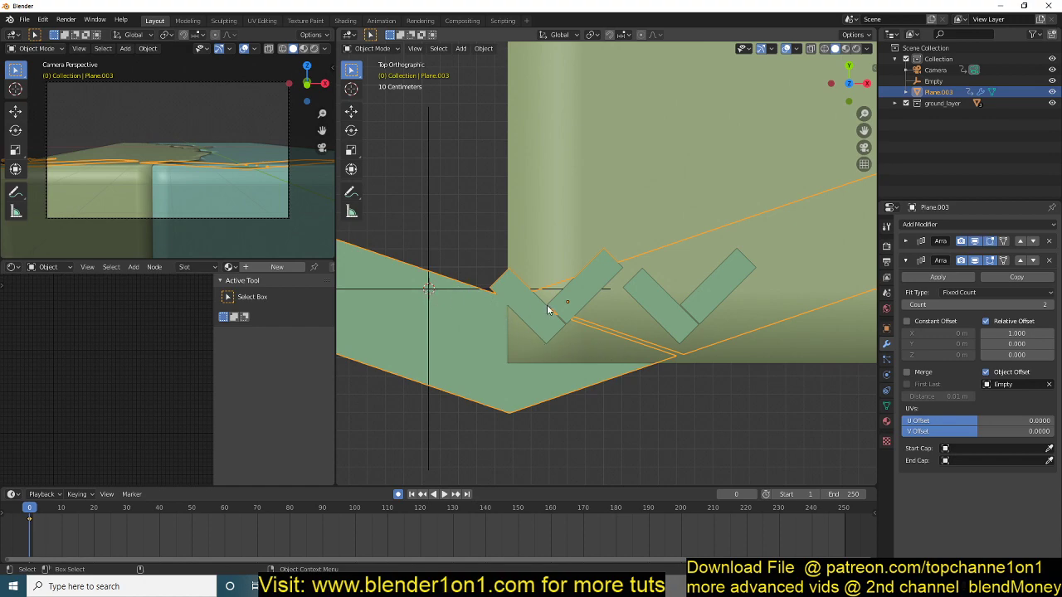
pyautogui.hotkey('ctrl', 'a')
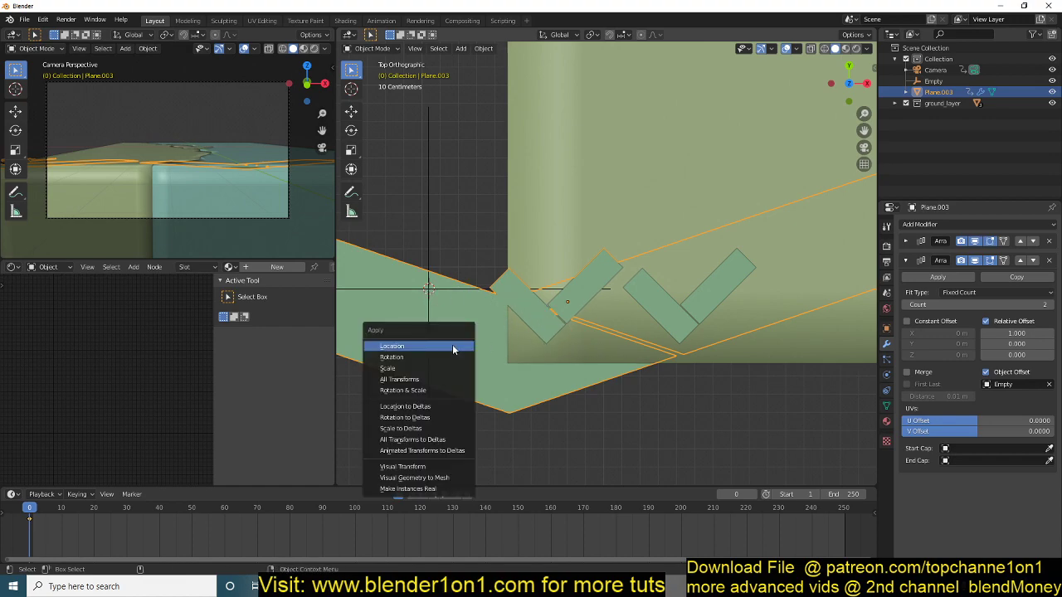
pyautogui.click(448, 368)
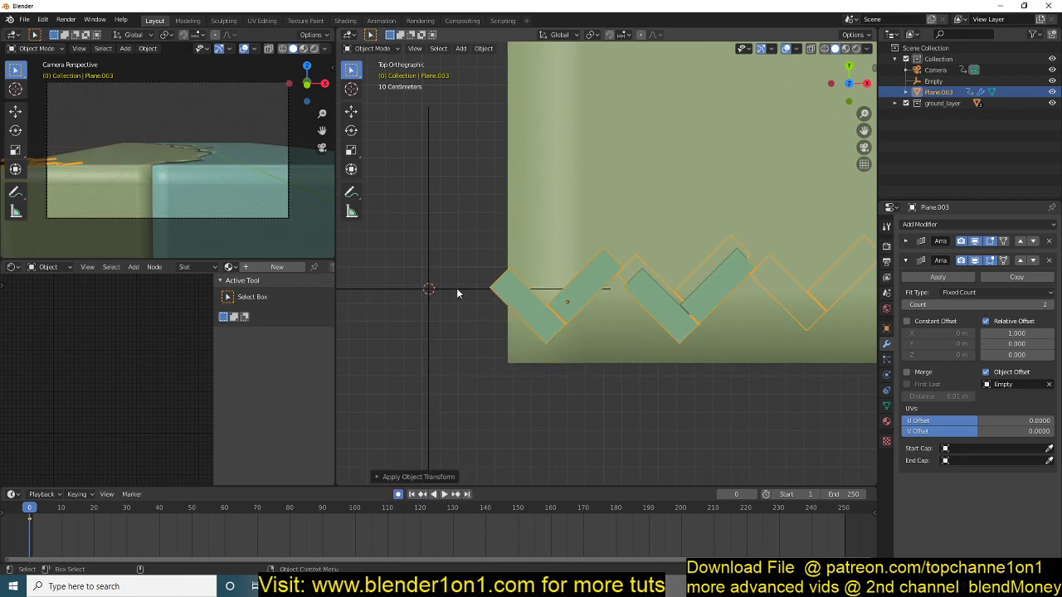
# Snap the empty to the bricks' origin and move it to about X -7.66 m, Y -5.97 m so the copied V's nest above the first row
pyautogui.click(521, 304)
pyautogui.hotkey('shift', 's')
pyautogui.click(521, 368)
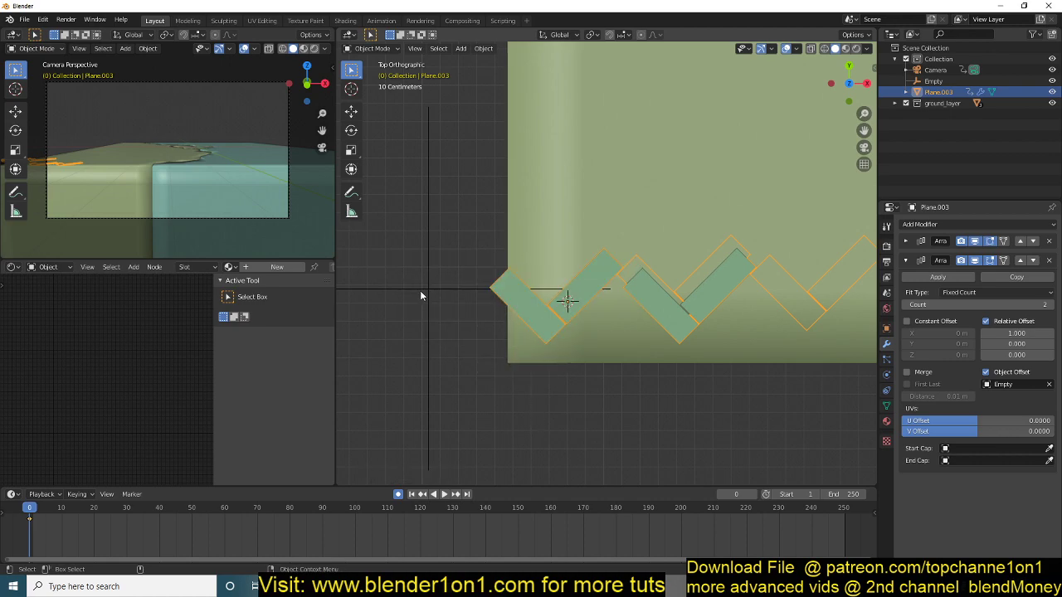
pyautogui.click(421, 287)
pyautogui.hotkey('shift', 's')
pyautogui.click(444, 203)
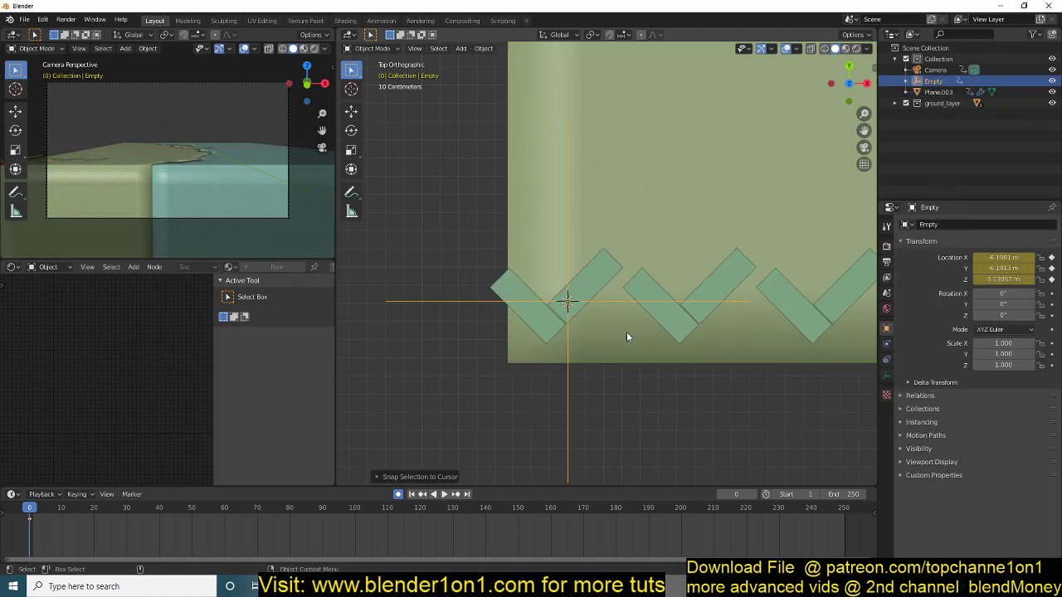
pyautogui.press('g')
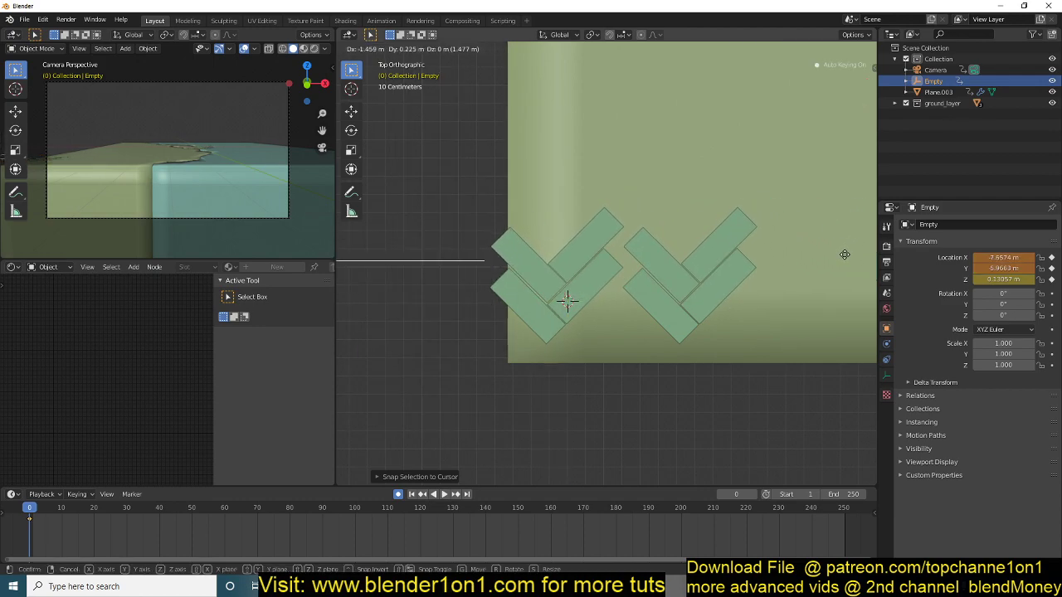
pyautogui.click(844, 255)
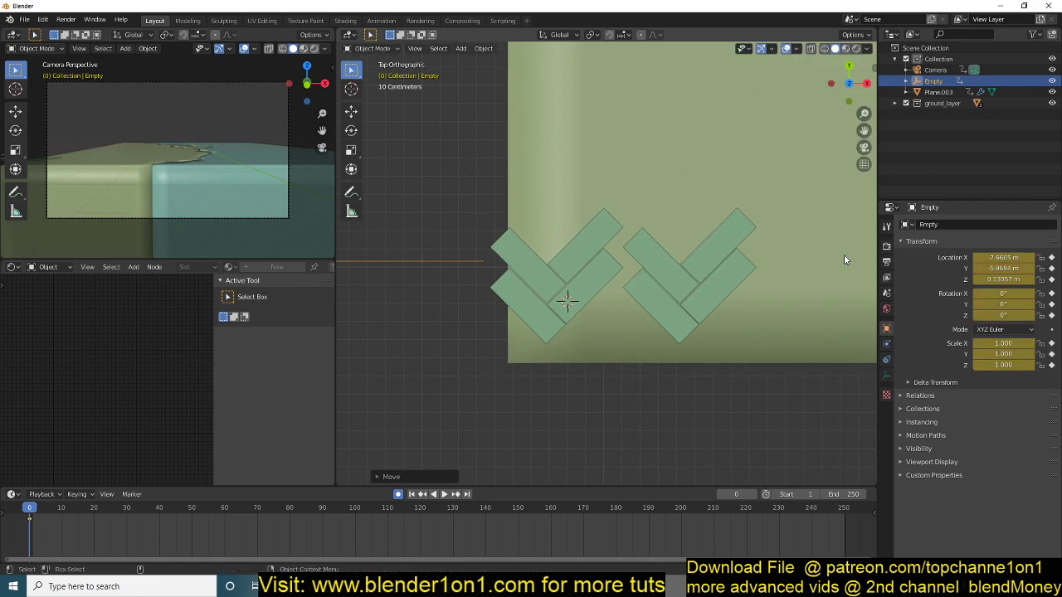
# Delete the empty's keyframes at frame 0 and turn off auto keying
pyautogui.press('x')
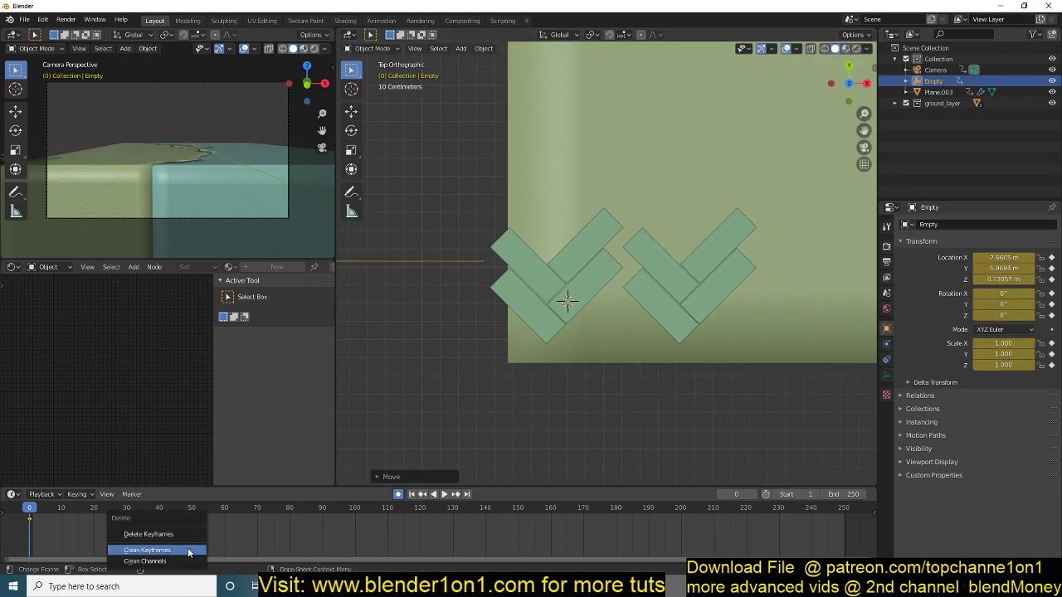
pyautogui.click(190, 535)
pyautogui.click(398, 494)
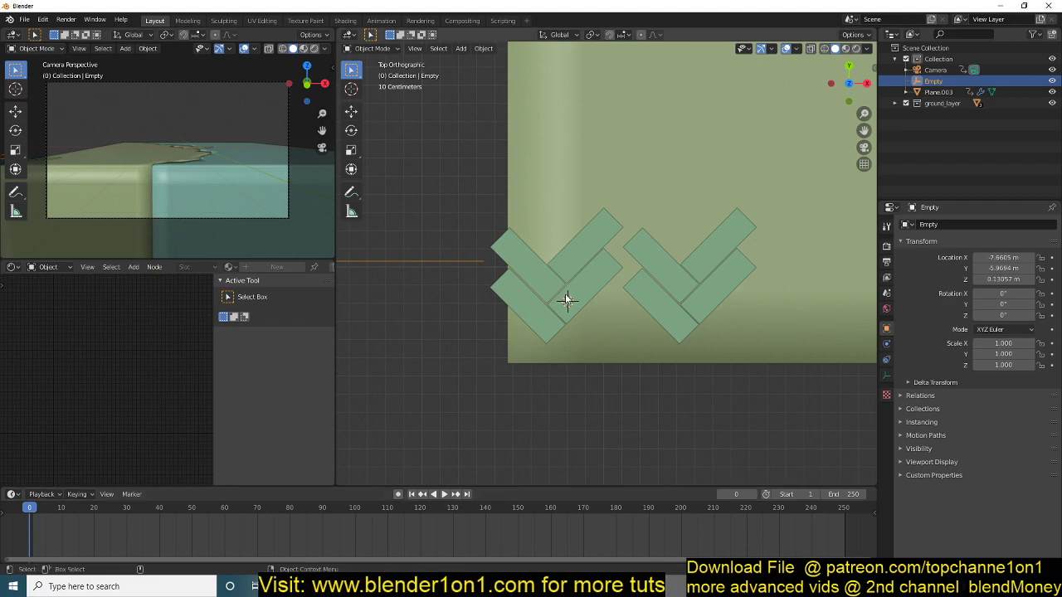
# Try adjusting the relative offset of the bricks' first Array modifier, including a Y offset of 0.160
pyautogui.click(568, 300)
pyautogui.scroll(2, 550, 315)
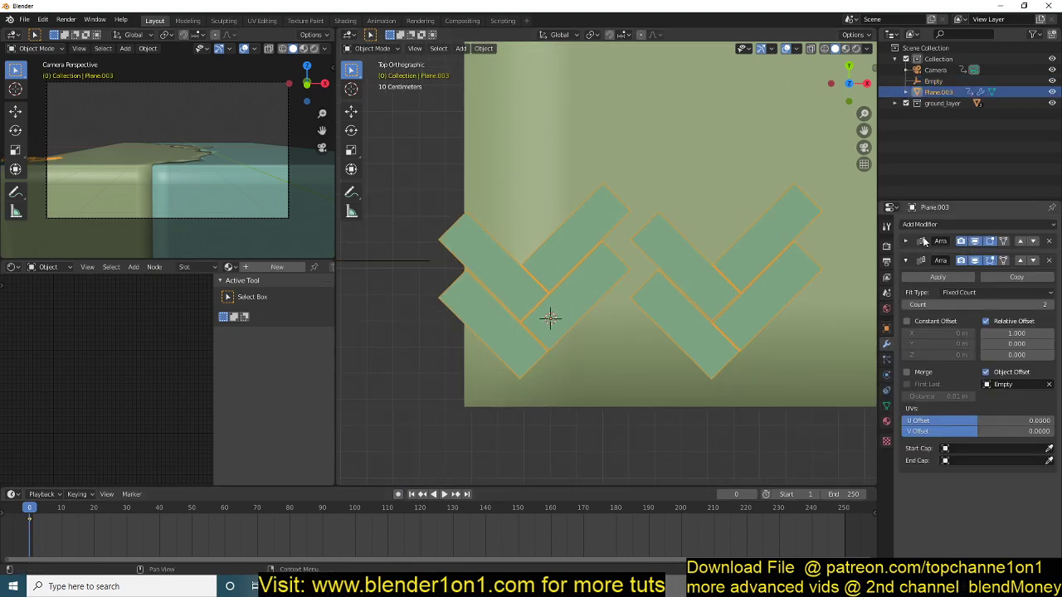
pyautogui.click(908, 242)
pyautogui.moveTo(1019, 314); pyautogui.dragTo(1007, 314)
pyautogui.hotkey('ctrl', 'z')
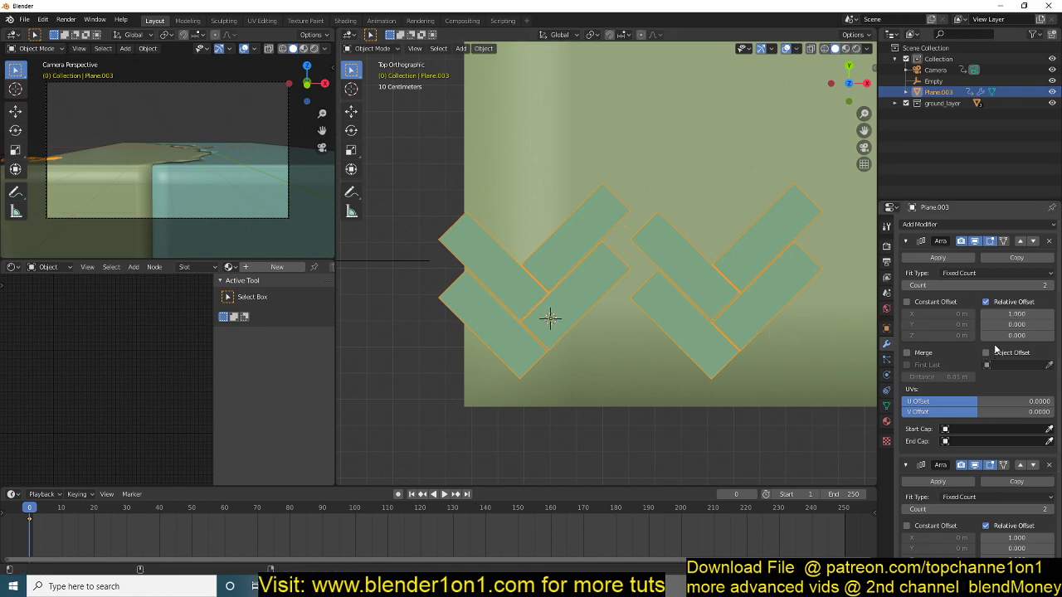
pyautogui.click(907, 242)
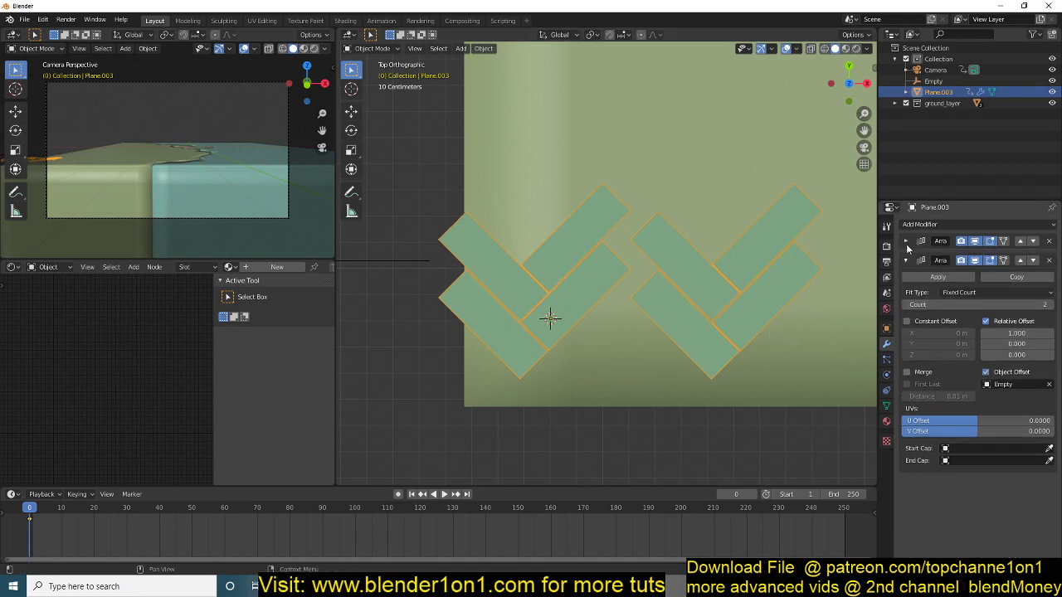
pyautogui.moveTo(1017, 334); pyautogui.dragTo(1041, 324)
pyautogui.hotkey('ctrl', 'z')
pyautogui.click(907, 241)
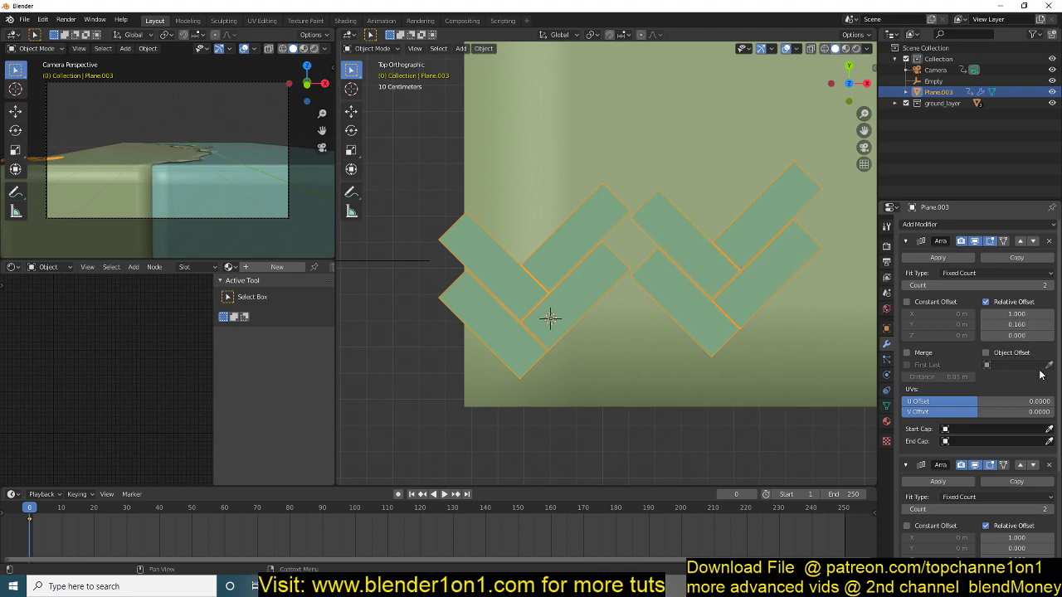
# Remove the first Array modifier and move the empty about 0.73 m along X so the copied V nests directly above the original
pyautogui.click(1049, 241)
pyautogui.scroll(-3, 569, 335)
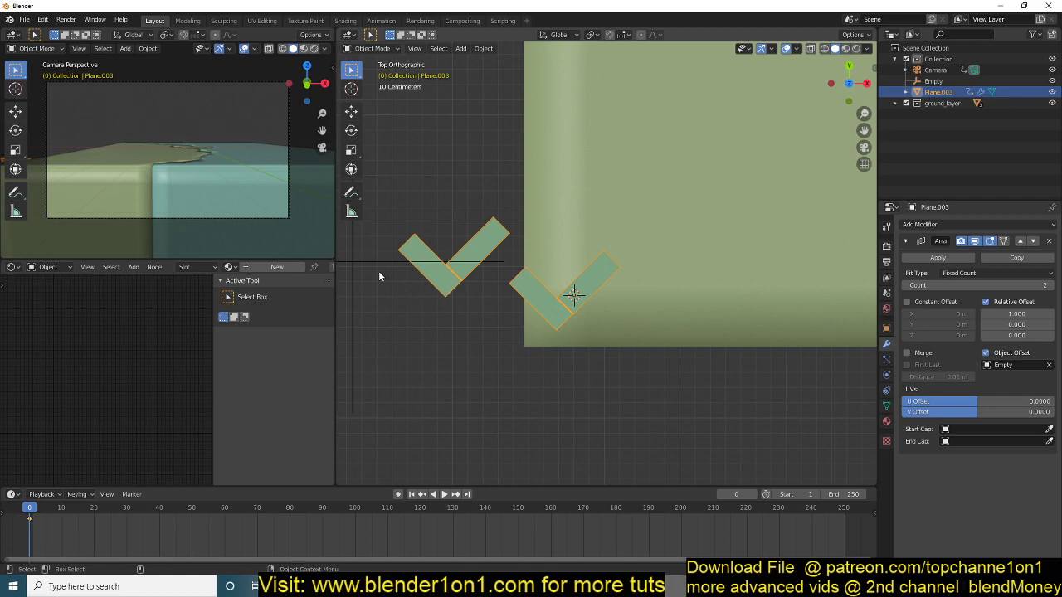
pyautogui.click(350, 269)
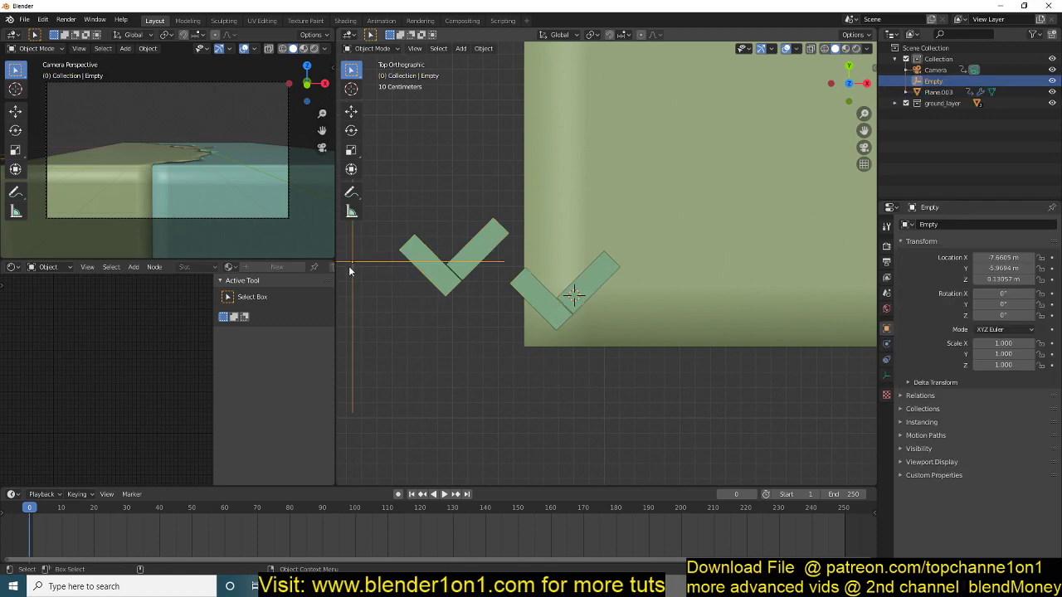
pyautogui.press('g')
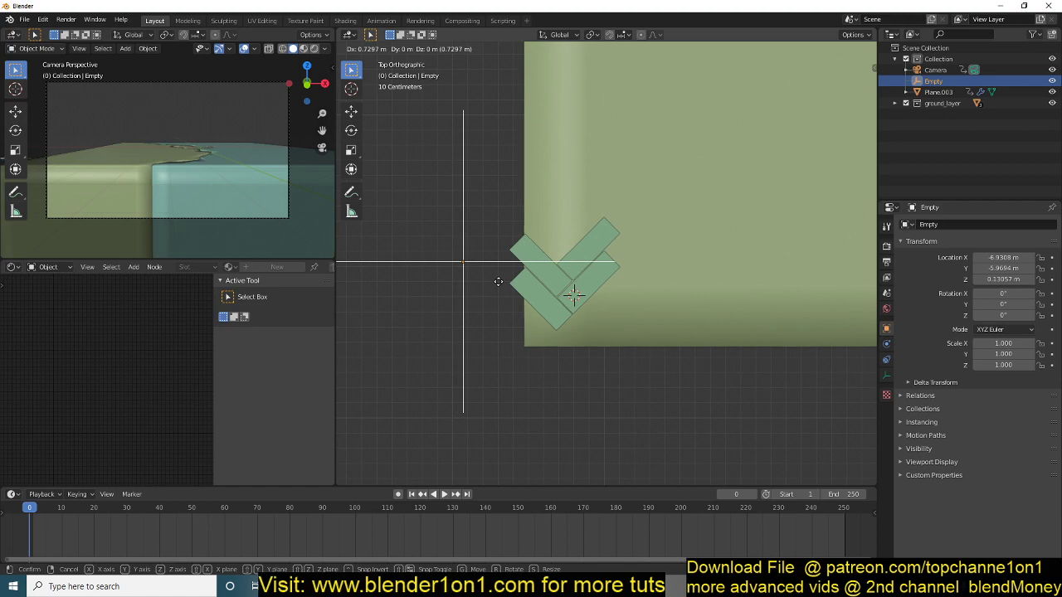
pyautogui.click(499, 282)
# Copy the bricks' Array modifier, remove the copy's object offset and set its relative X offset to 0.880
pyautogui.click(571, 296)
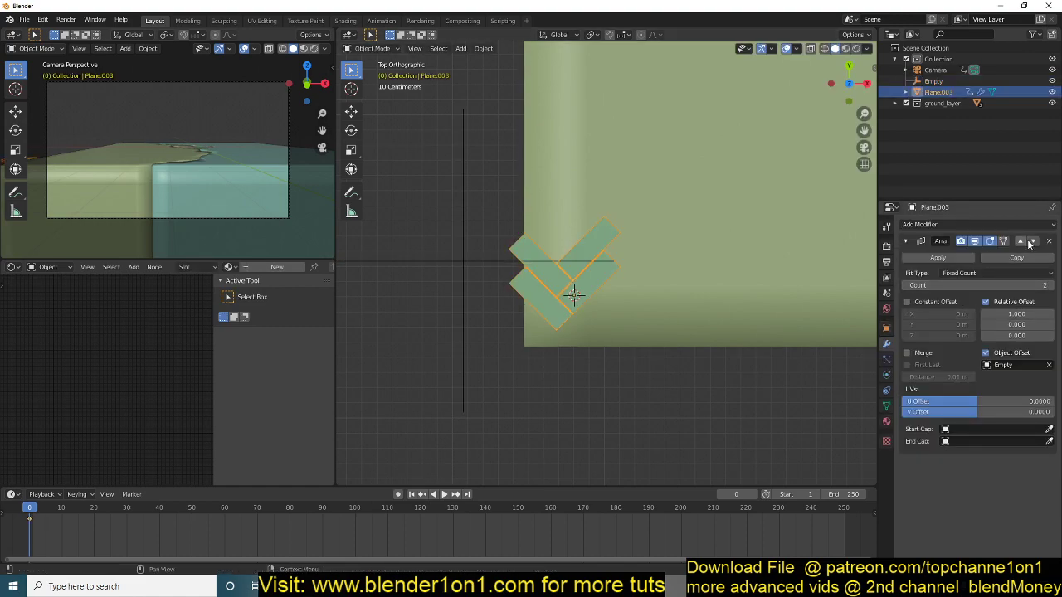
pyautogui.click(1028, 258)
pyautogui.click(907, 242)
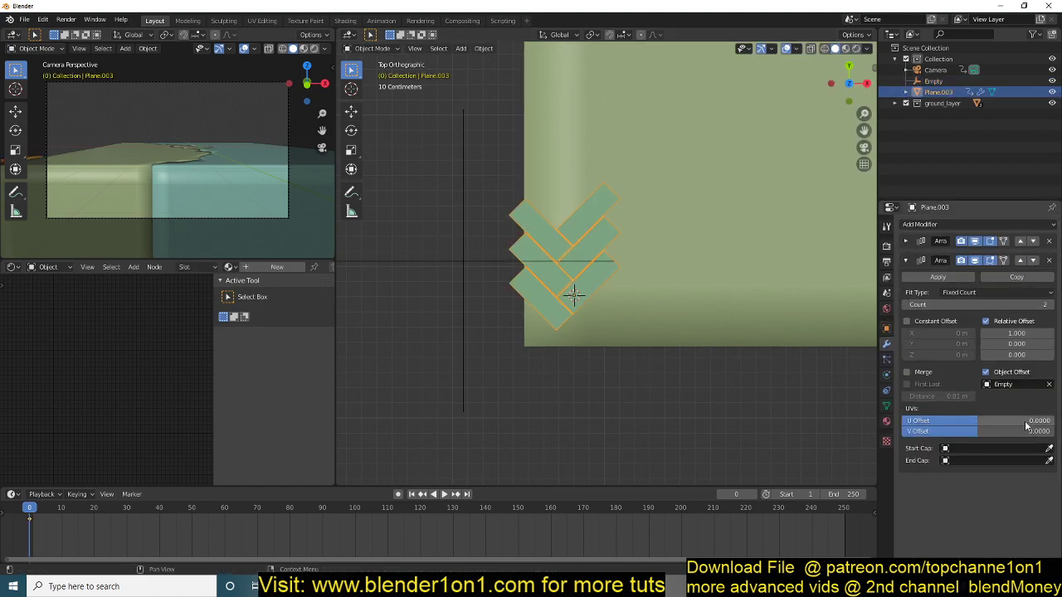
pyautogui.click(1049, 385)
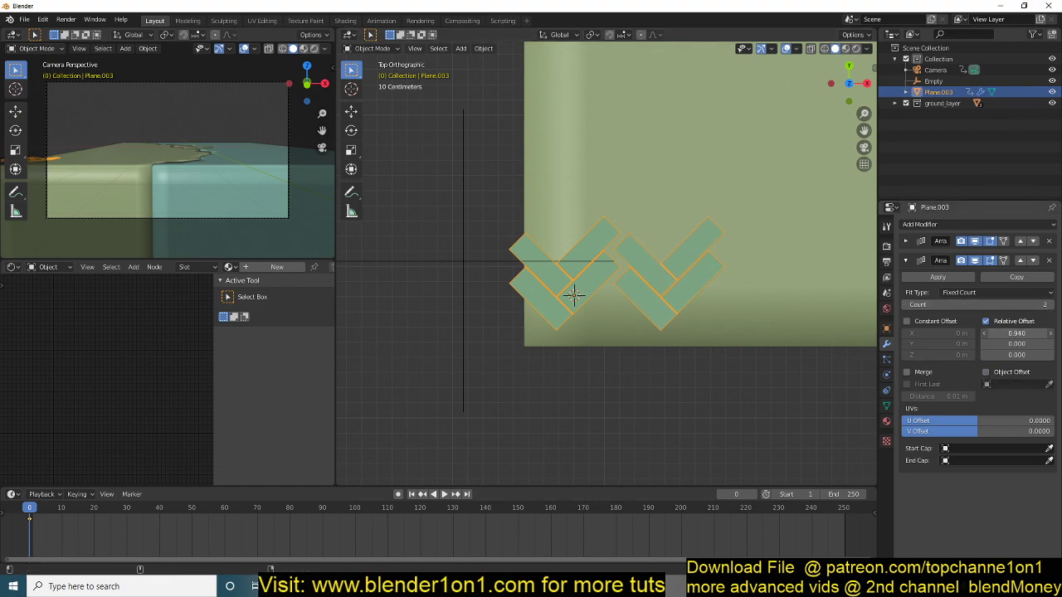
pyautogui.moveTo(1016, 333); pyautogui.dragTo(1011, 333)
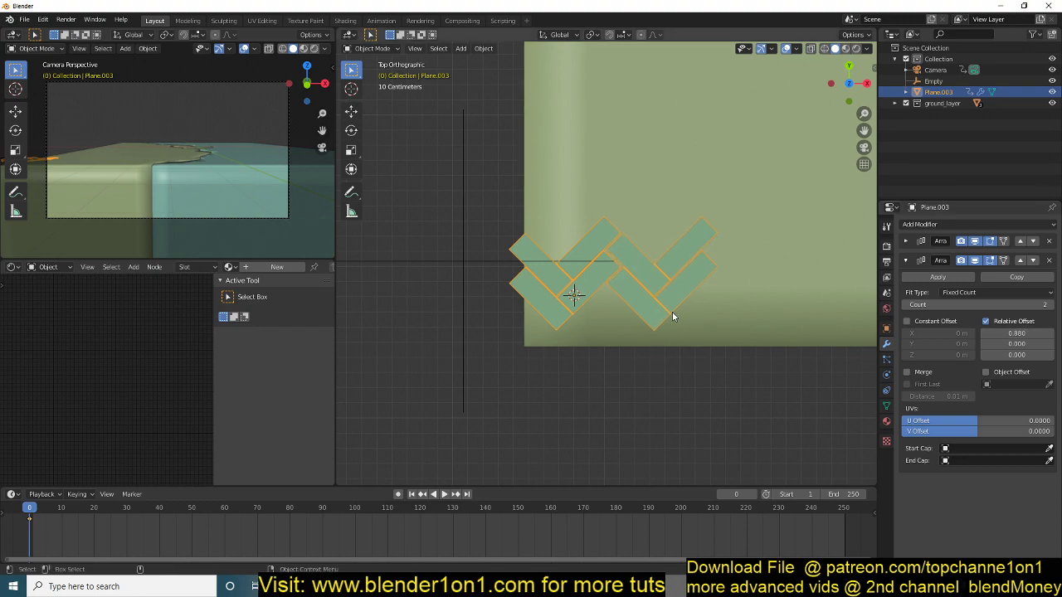
# Set the copied array's count to 21 so the brick pattern spans the full front edge of the ground
pyautogui.scroll(-3, 672, 311)
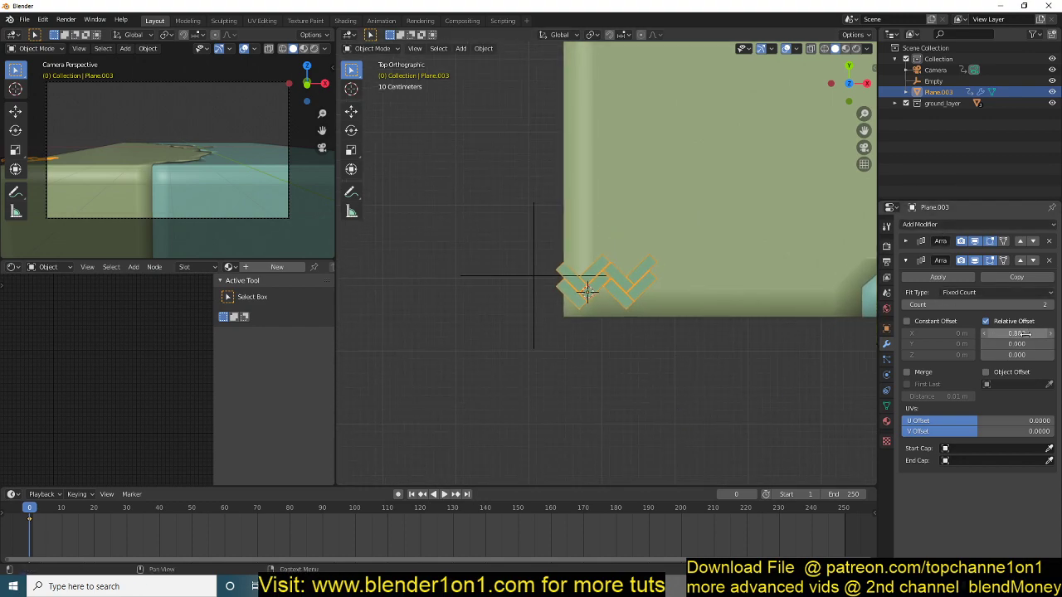
pyautogui.moveTo(1018, 305); pyautogui.dragTo(1047, 305)
pyautogui.scroll(-4, 754, 283)
pyautogui.keyDown('shift'); pyautogui.moveTo(754, 284); pyautogui.dragTo(654, 343, button='middle'); pyautogui.keyUp('shift')
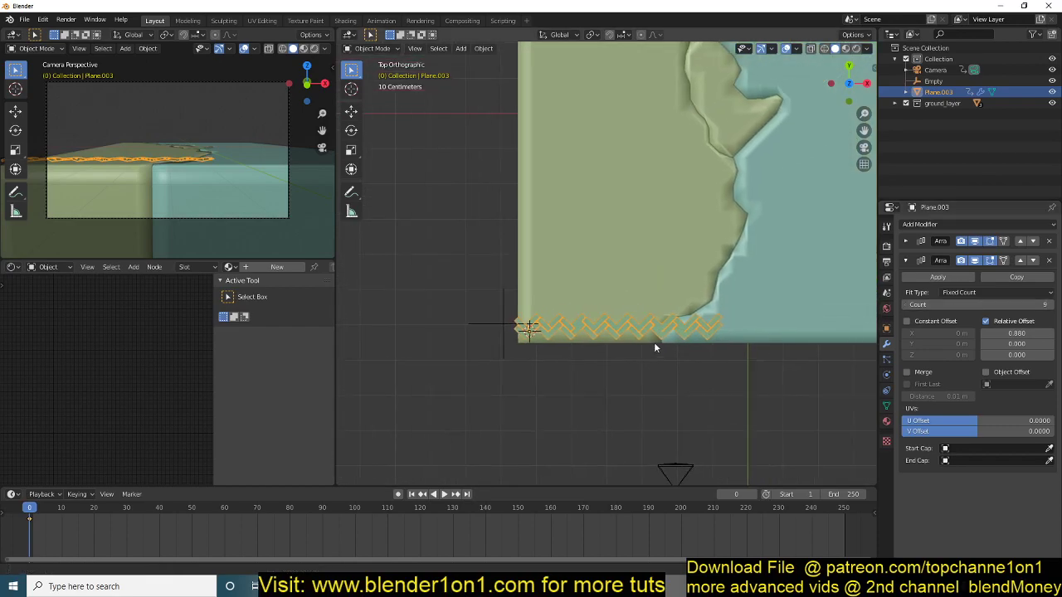
pyautogui.moveTo(971, 305); pyautogui.dragTo(1047, 305)
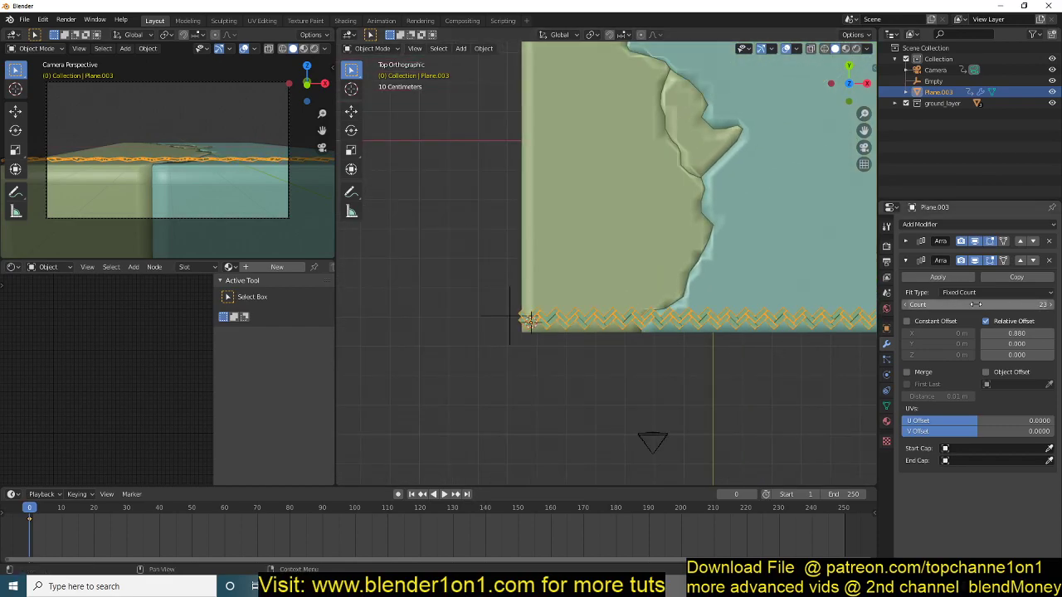
pyautogui.scroll(-2, 751, 294)
pyautogui.keyDown('shift'); pyautogui.moveTo(757, 297); pyautogui.dragTo(619, 291, button='middle'); pyautogui.keyUp('shift')
pyautogui.scroll(2, 767, 305)
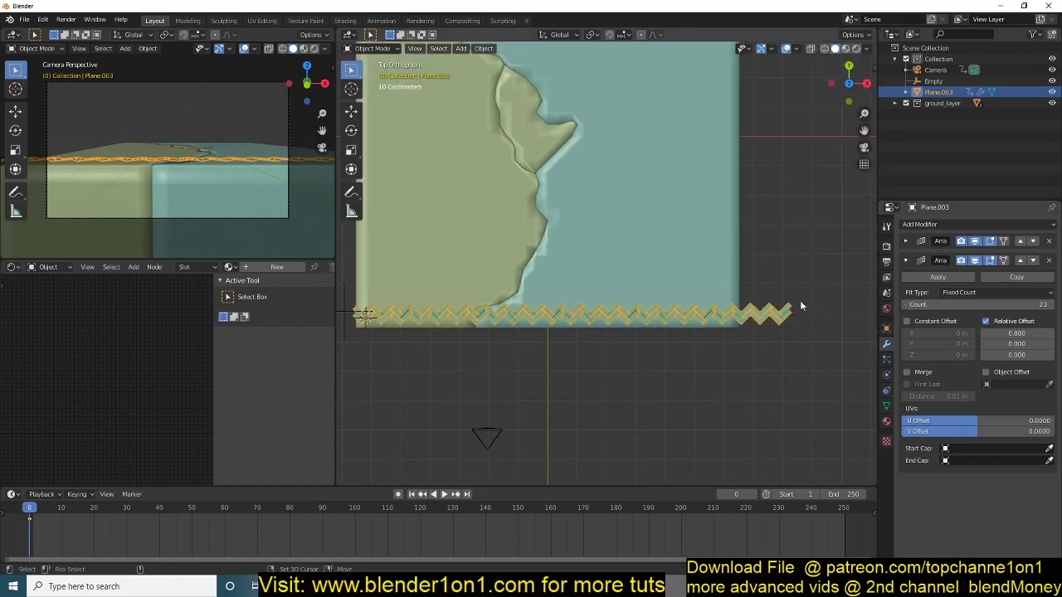
pyautogui.moveTo(1037, 304); pyautogui.dragTo(1017, 305)
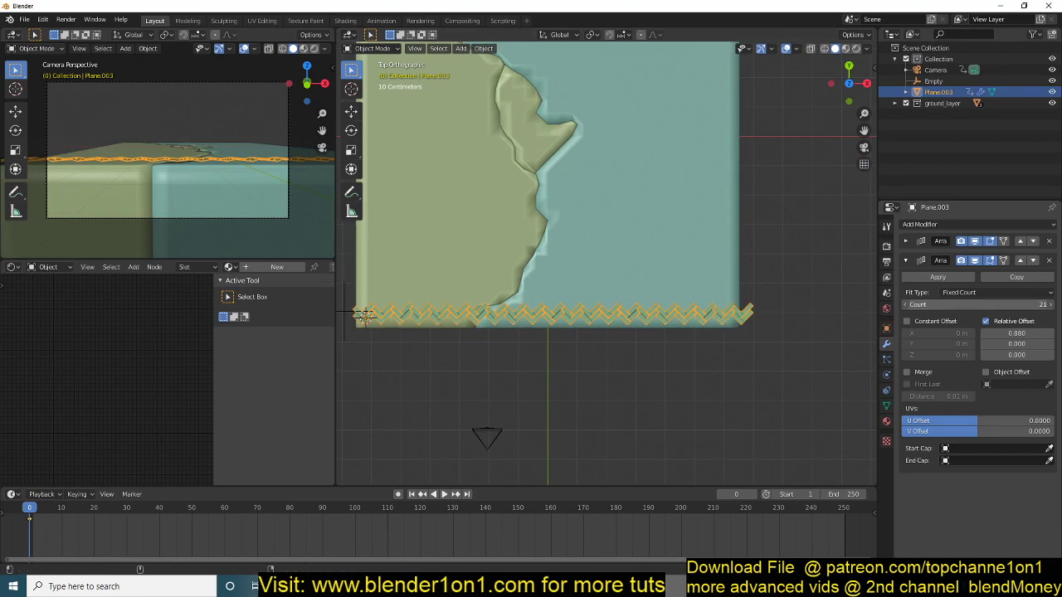
# Set the second array's count to 20 and the first array's count to 58 so the bricks cover the whole ground
pyautogui.click(905, 305)
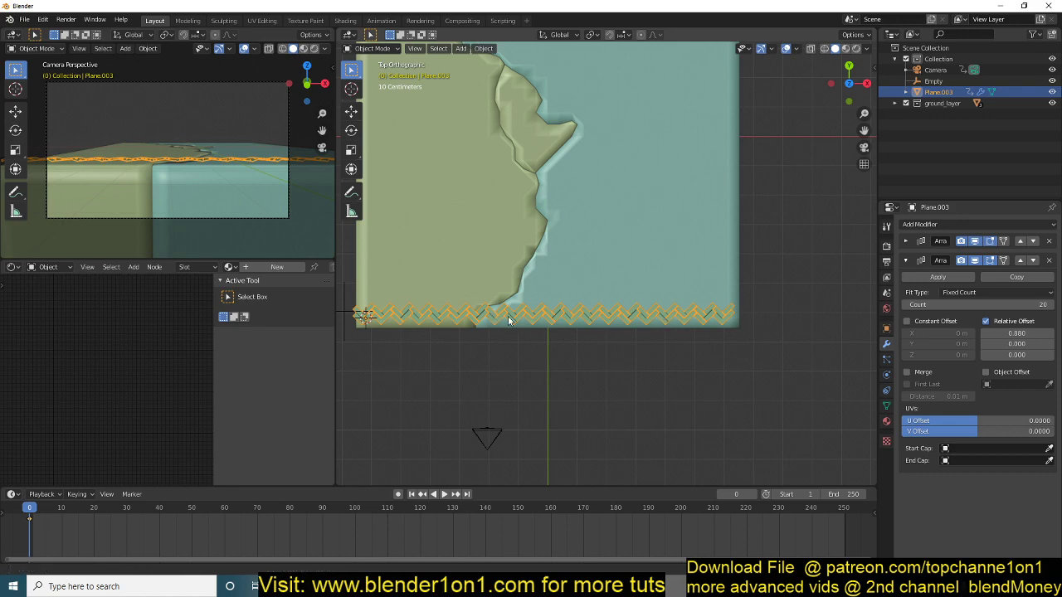
pyautogui.scroll(5, 642, 317)
pyautogui.keyDown('shift'); pyautogui.moveTo(642, 317); pyautogui.dragTo(760, 276, button='middle'); pyautogui.keyUp('shift')
pyautogui.click(906, 241)
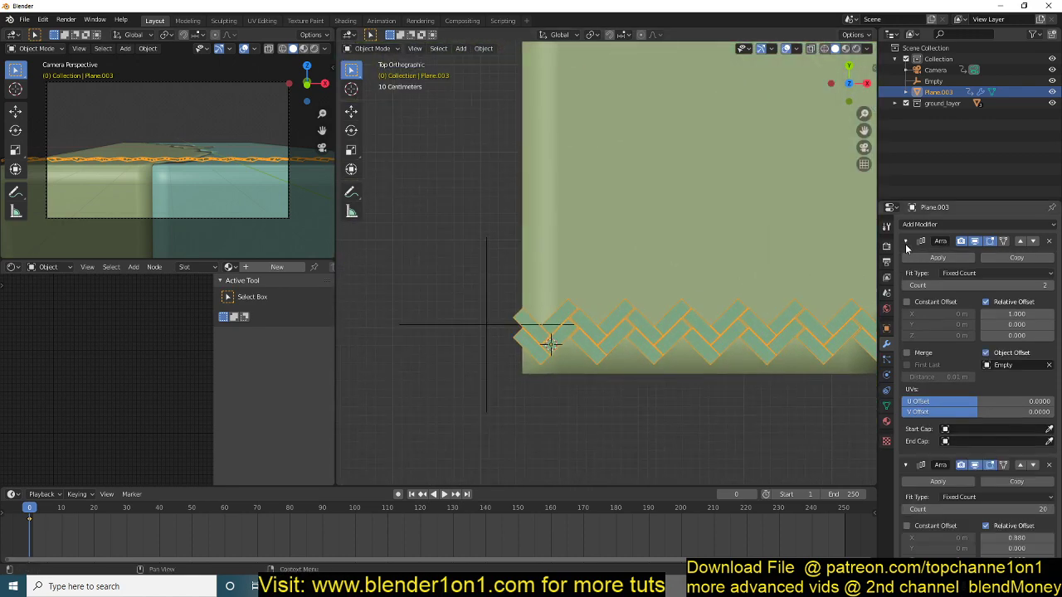
pyautogui.scroll(-2, 984, 313)
pyautogui.moveTo(995, 263); pyautogui.dragTo(1029, 263)
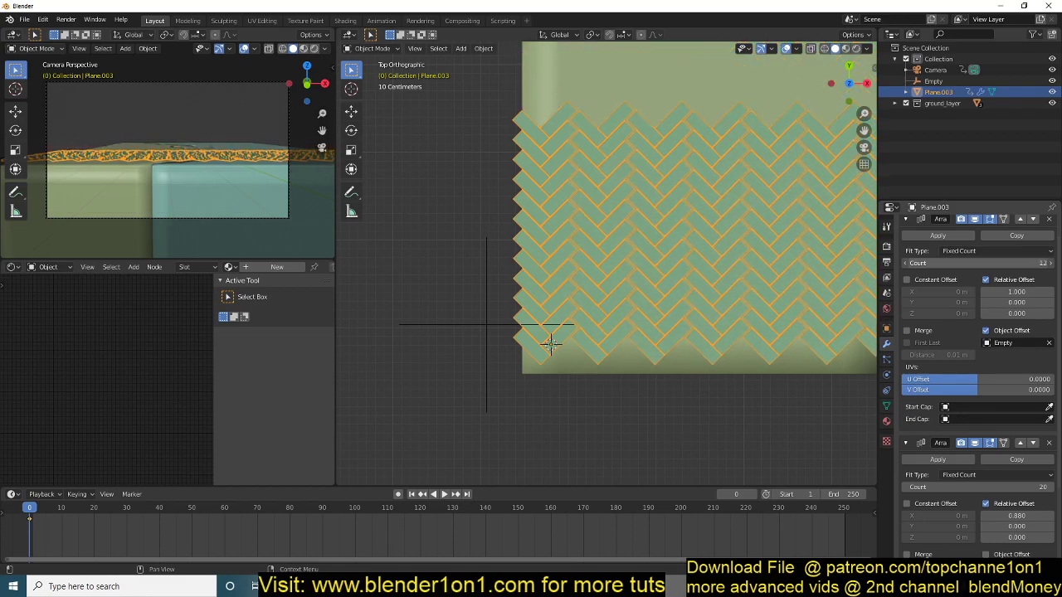
pyautogui.scroll(-4, 732, 277)
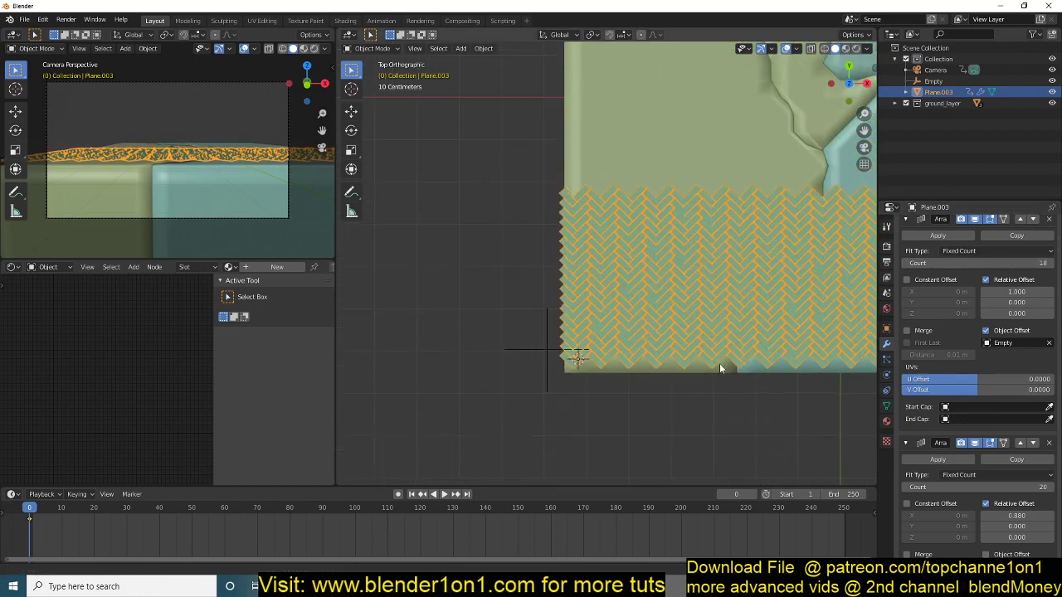
pyautogui.moveTo(1014, 264); pyautogui.dragTo(1058, 264)
# Nudge the empty along X to about -6.930 m to close the gaps between the neighbouring brick columns
pyautogui.moveTo(778, 265); pyautogui.dragTo(786, 395, button='middle')
pyautogui.scroll(6, 640, 362)
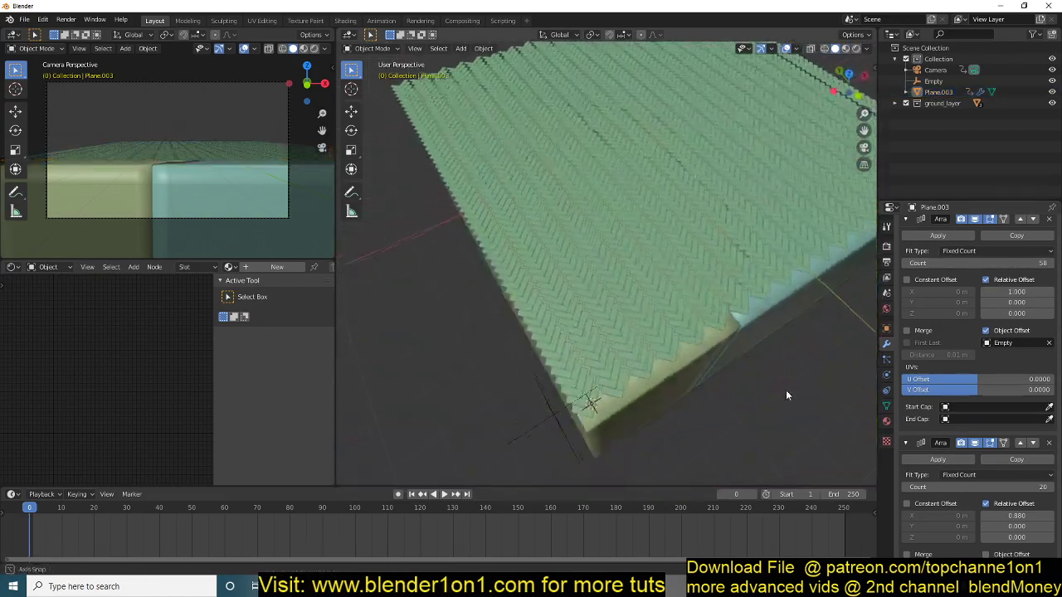
pyautogui.scroll(4, 770, 384)
pyautogui.scroll(2, 758, 387)
pyautogui.scroll(-5, 790, 327)
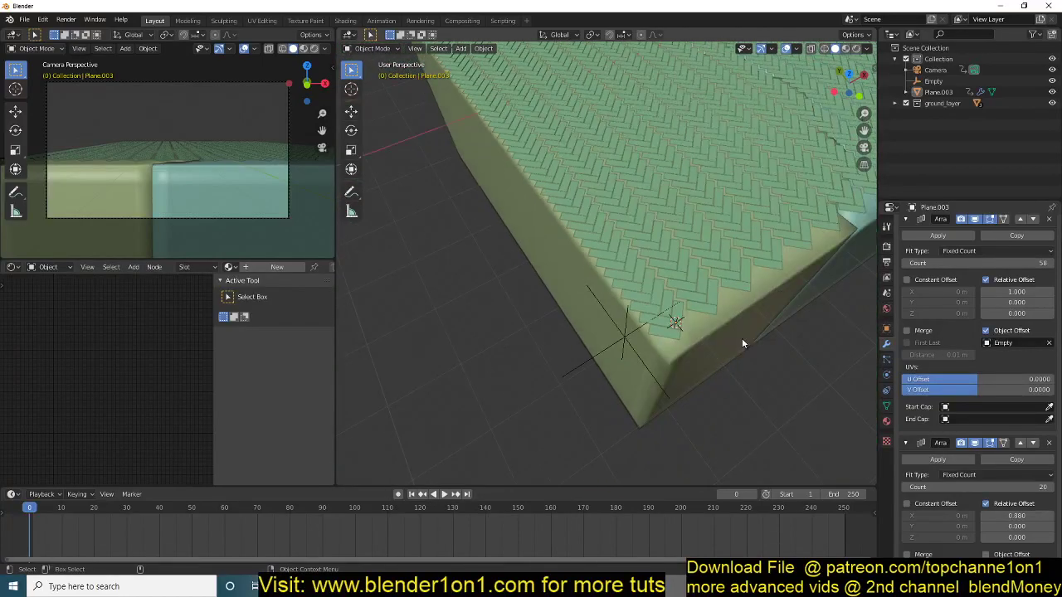
pyautogui.press('KP_7')
pyautogui.scroll(5, 678, 322)
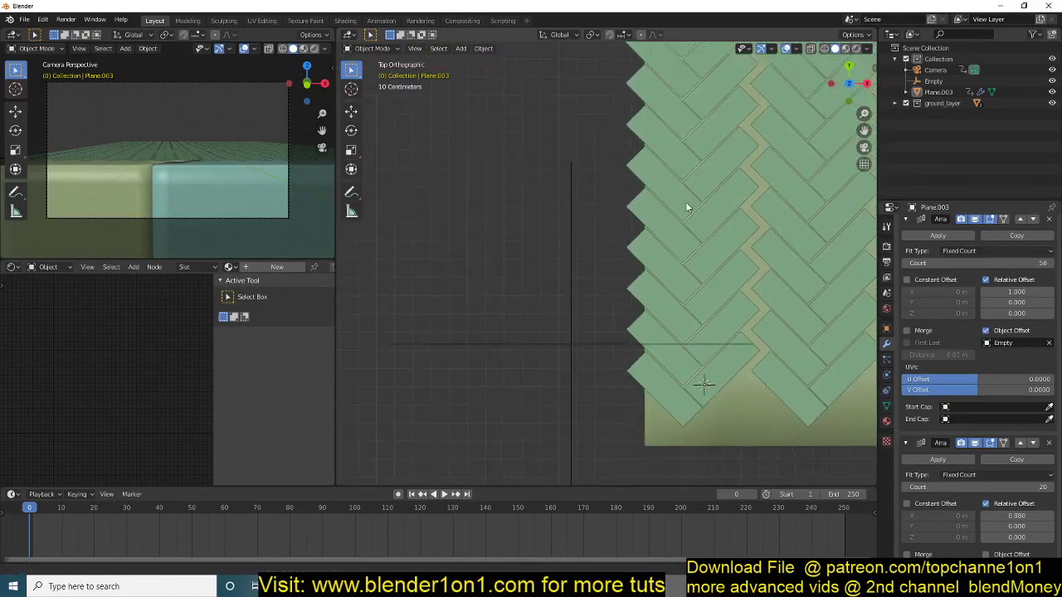
pyautogui.click(627, 339)
pyautogui.click(663, 337)
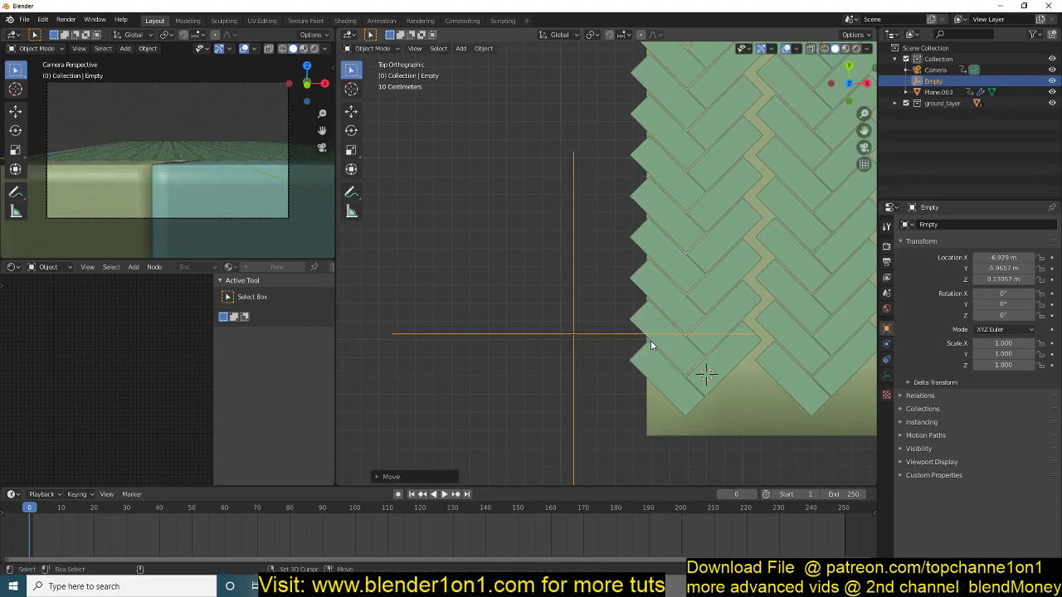
pyautogui.press('g')
pyautogui.press('x')
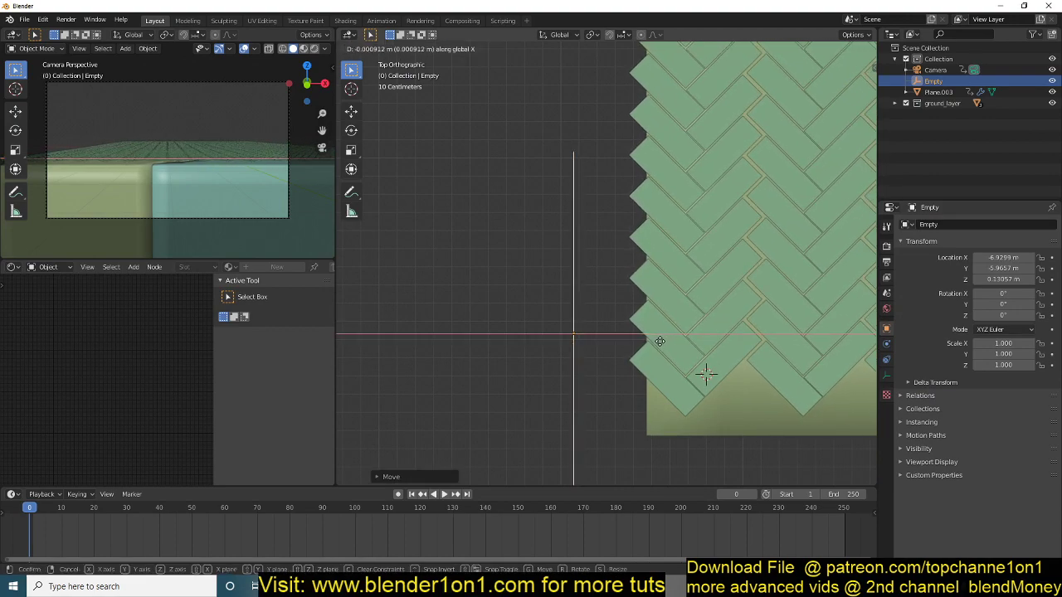
pyautogui.click(659, 341)
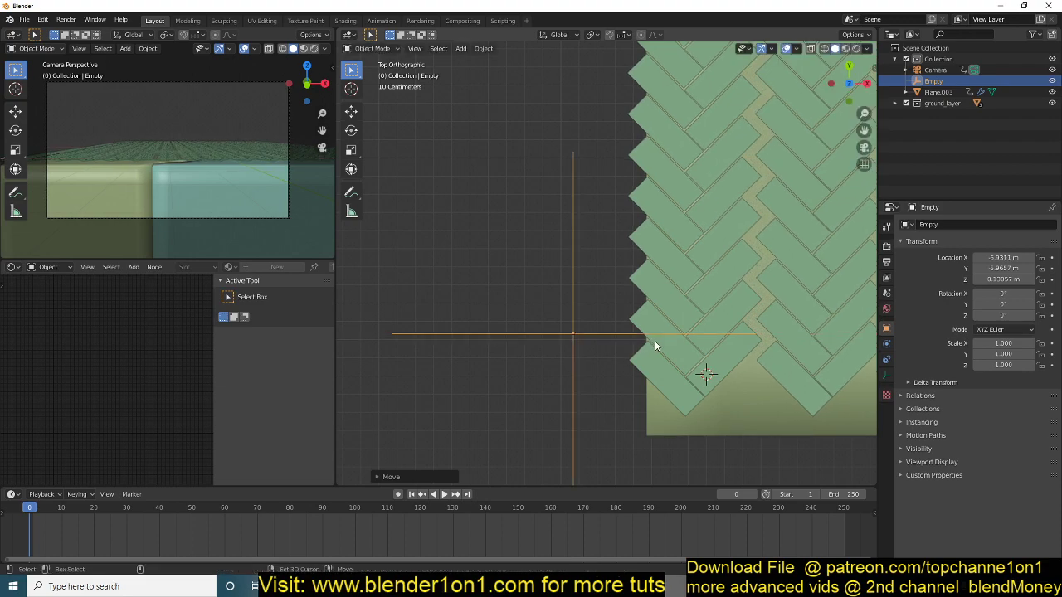
pyautogui.press('g')
pyautogui.press('x')
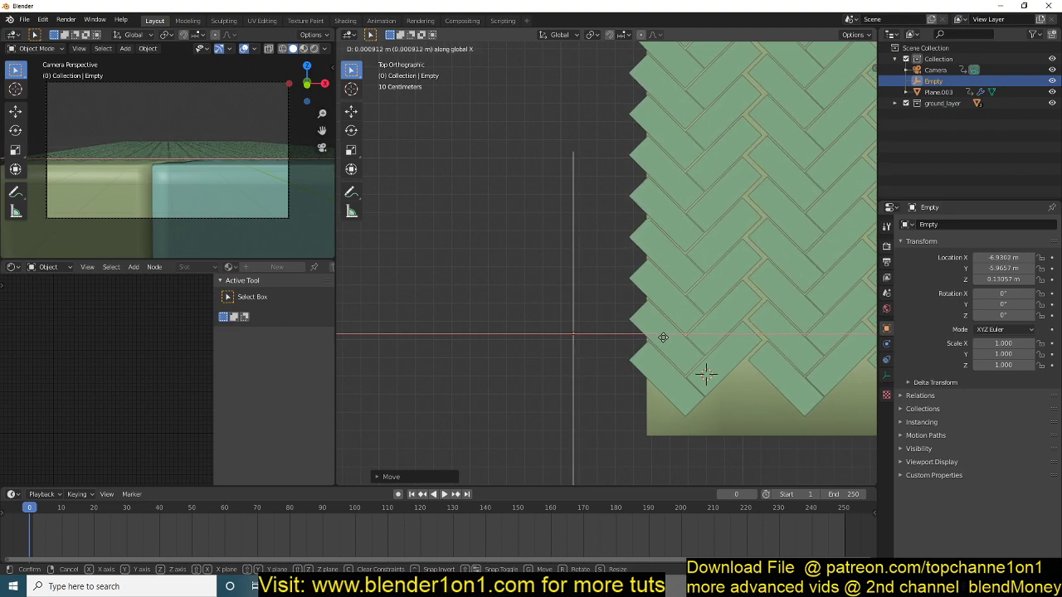
pyautogui.click(684, 329)
# Try the bricks' first Array modifier without its relative offset
pyautogui.click(739, 310)
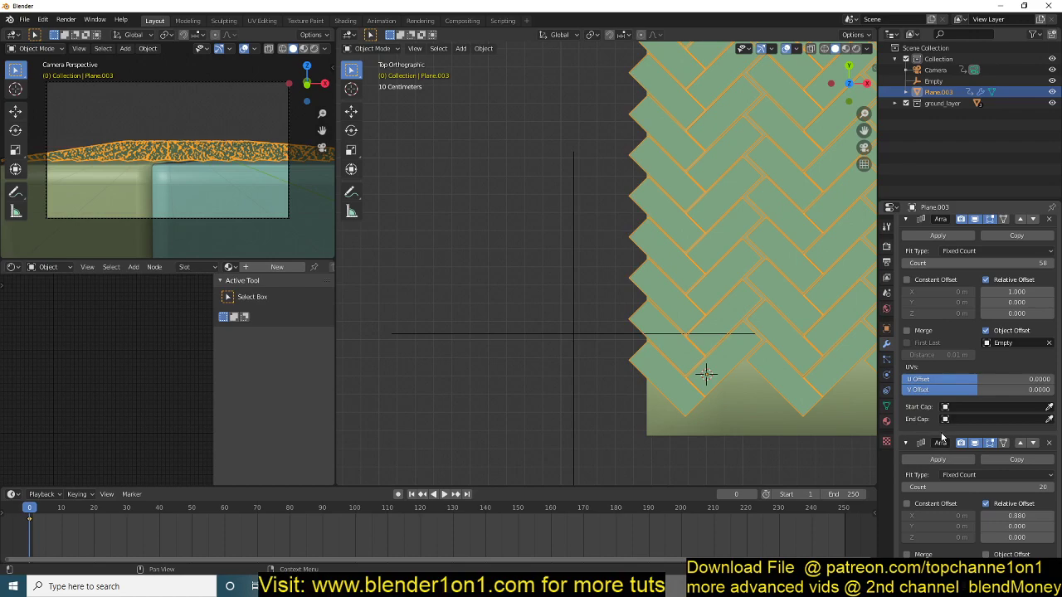
pyautogui.click(989, 280)
pyautogui.click(989, 279)
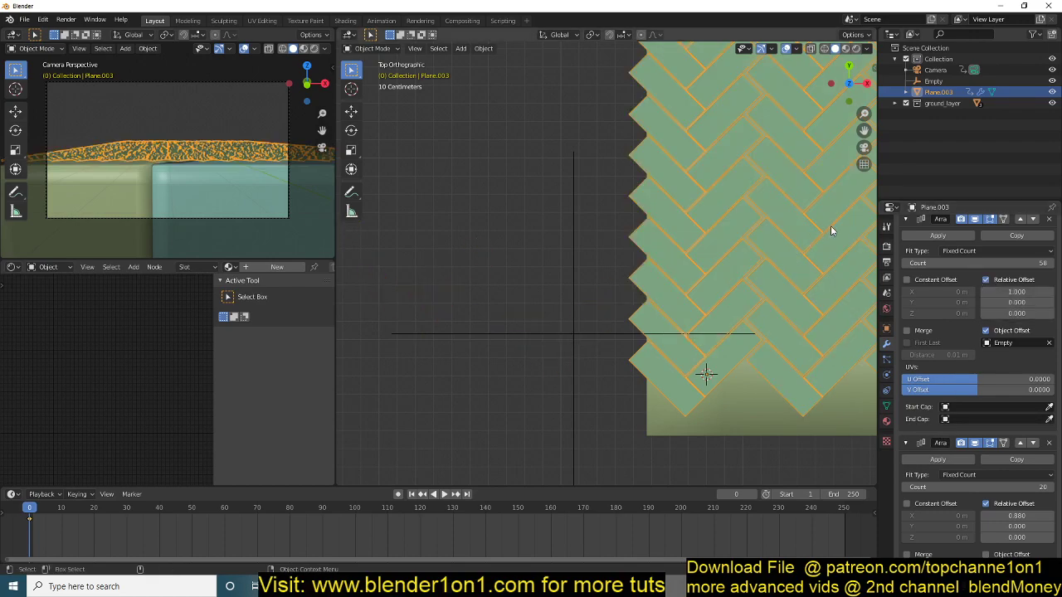
pyautogui.scroll(1, 899, 227)
pyautogui.click(907, 240)
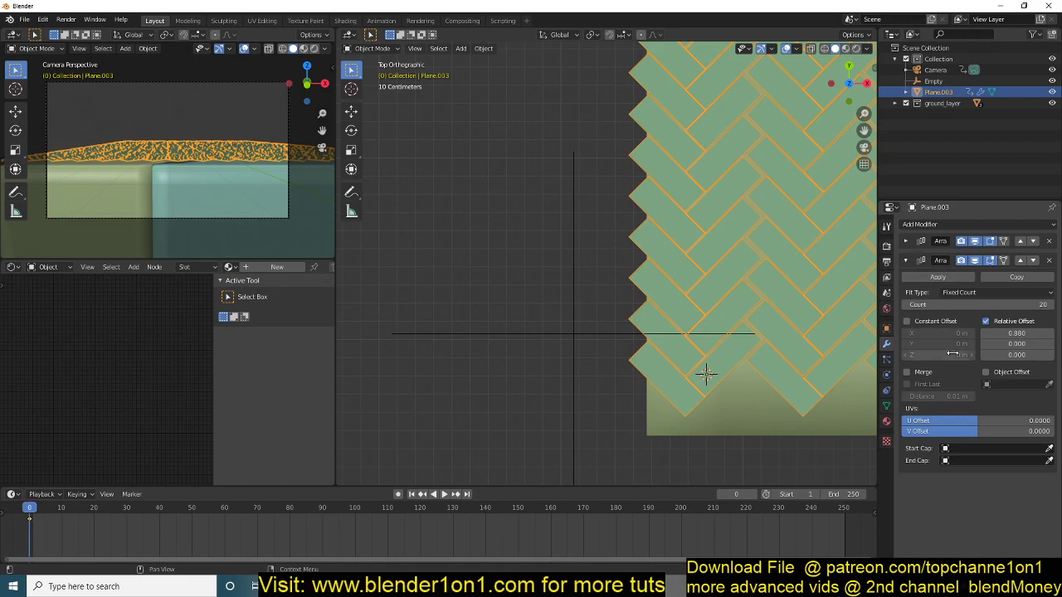
# Examine the herringbone coverage over the whole ground from above and in perspective
pyautogui.scroll(-6, 670, 346)
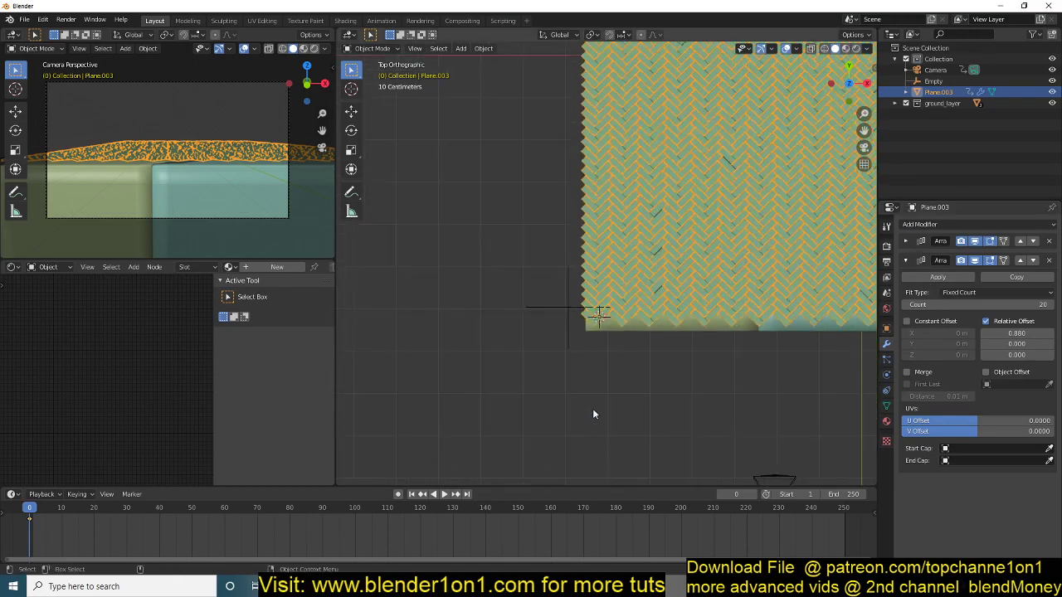
pyautogui.scroll(-3, 594, 410)
pyautogui.click(627, 345)
pyautogui.moveTo(627, 346); pyautogui.dragTo(688, 402, button='middle')
pyautogui.scroll(3, 688, 403)
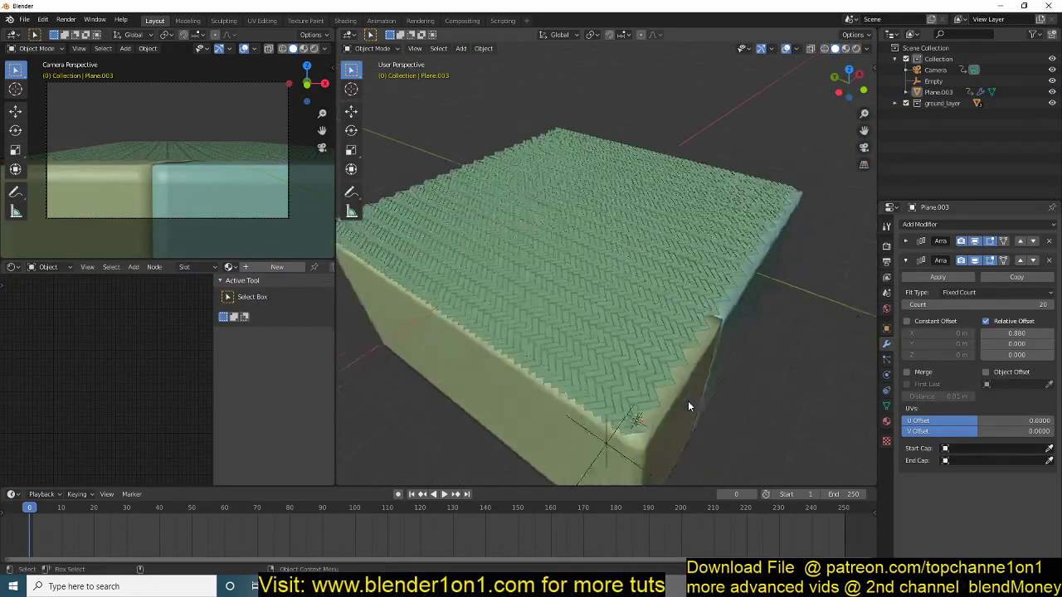
pyautogui.scroll(8, 614, 385)
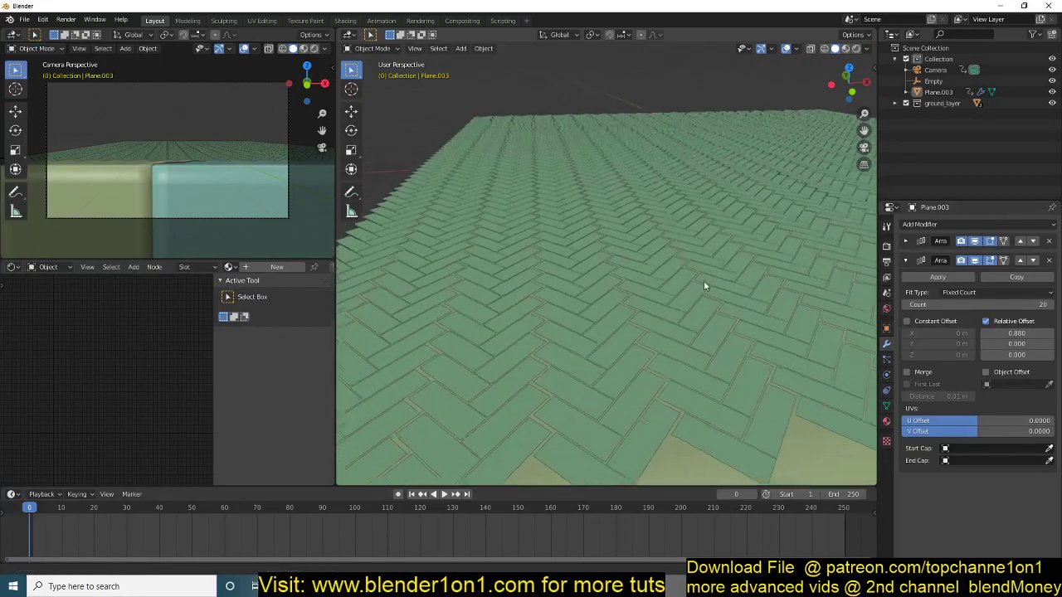
pyautogui.scroll(-3, 703, 286)
# Add a Solidify modifier to the bricks and set its thickness to 0.067 m
pyautogui.click(697, 315)
pyautogui.click(905, 260)
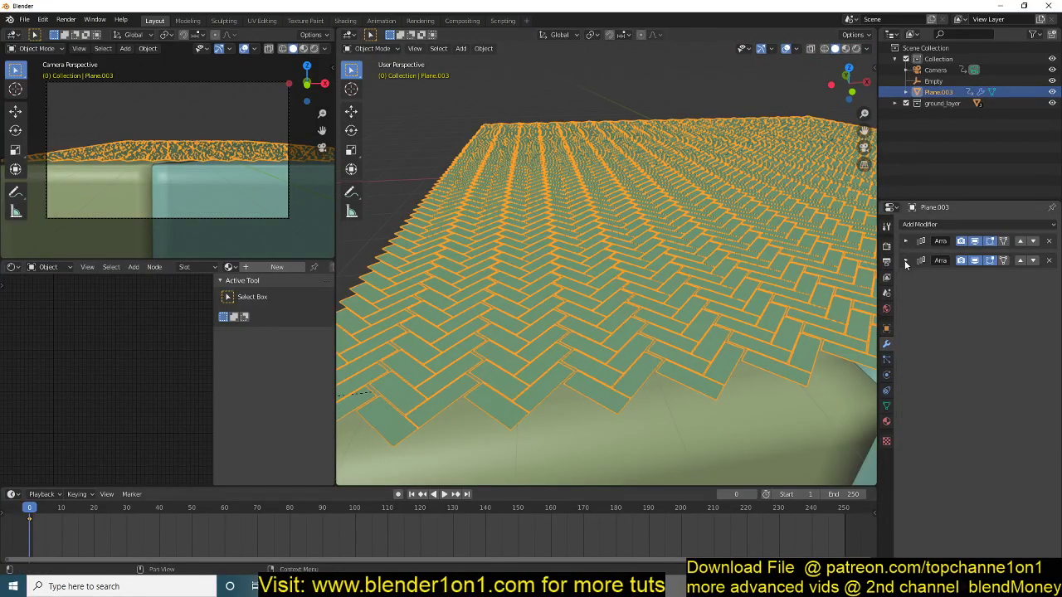
pyautogui.click(954, 225)
pyautogui.click(834, 396)
pyautogui.scroll(6, 670, 339)
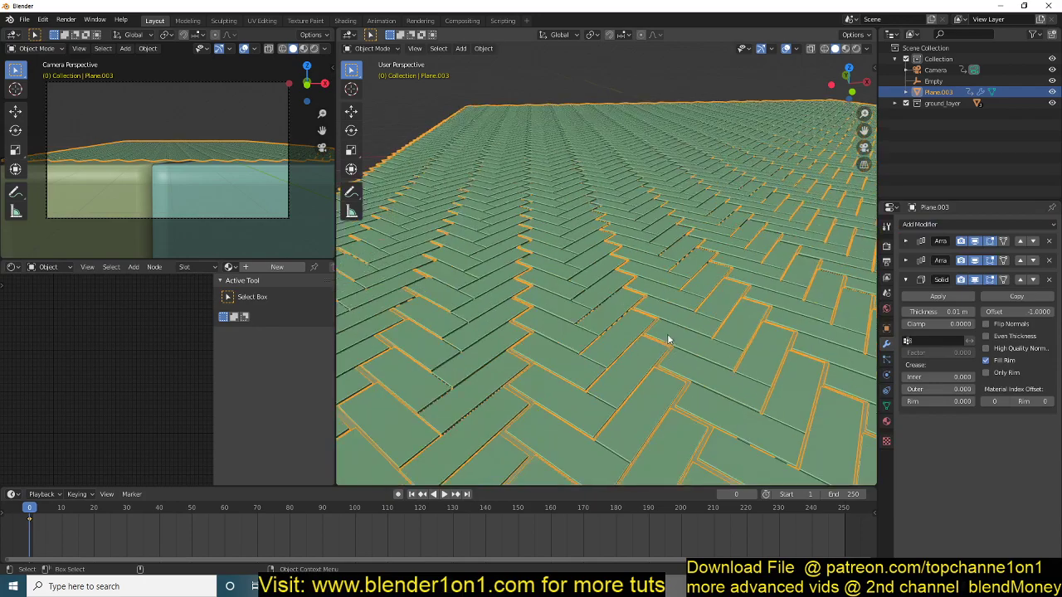
pyautogui.keyDown('shift'); pyautogui.moveTo(702, 224); pyautogui.dragTo(696, 234, button='middle'); pyautogui.keyUp('shift')
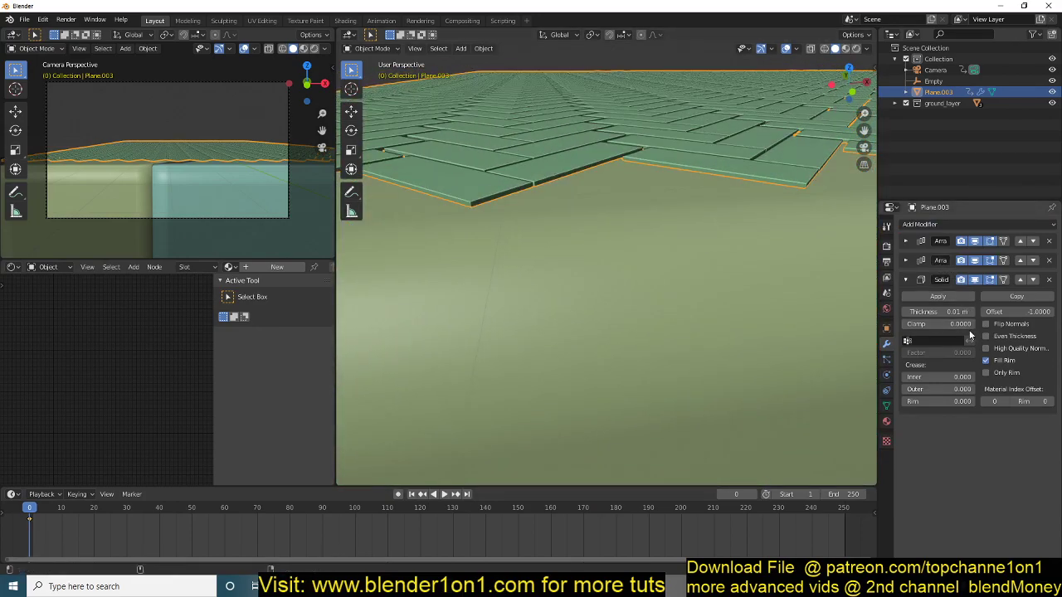
pyautogui.moveTo(937, 311); pyautogui.dragTo(974, 311)
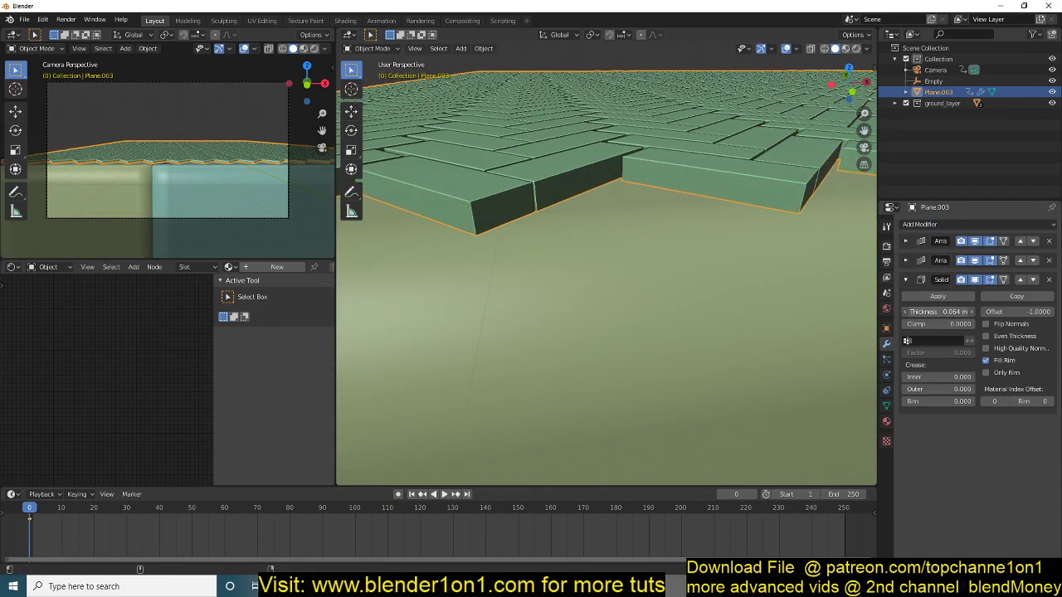
# Lower the bricks together with the empty about 0.058 m along Z onto the ground's top surface
pyautogui.moveTo(581, 256); pyautogui.dragTo(615, 223, button='middle')
pyautogui.press('KP_1')
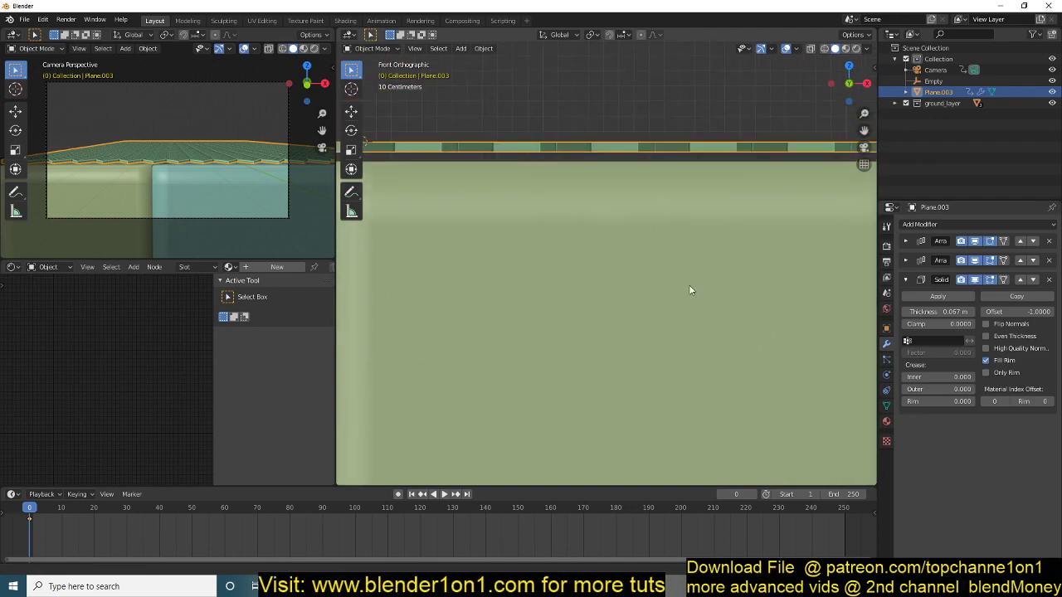
pyautogui.keyDown('shift'); pyautogui.moveTo(522, 222); pyautogui.dragTo(634, 305, button='middle'); pyautogui.keyUp('shift')
pyautogui.click(474, 254)
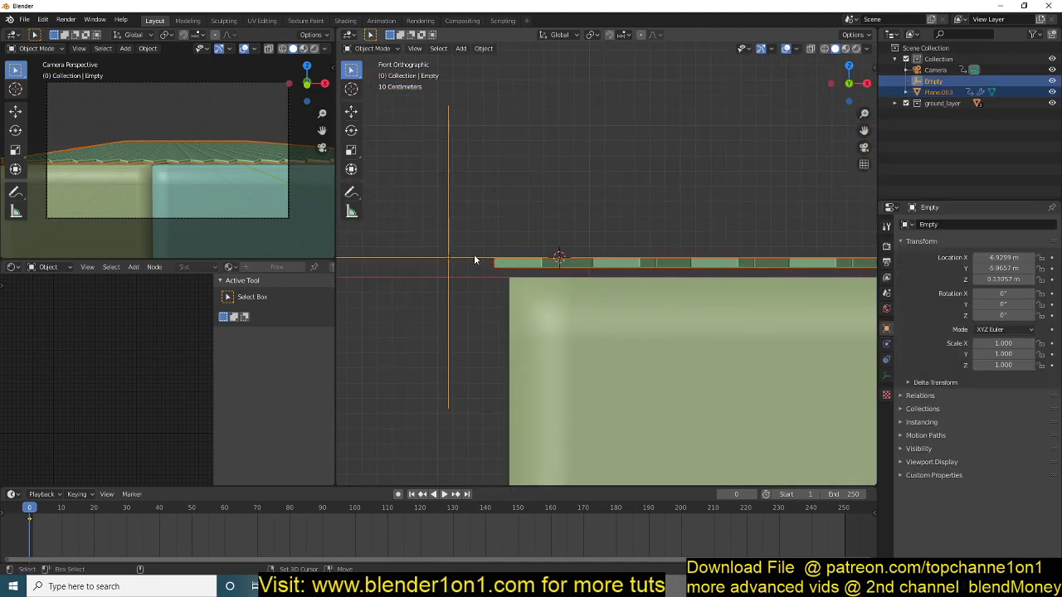
pyautogui.press('g')
pyautogui.press('z')
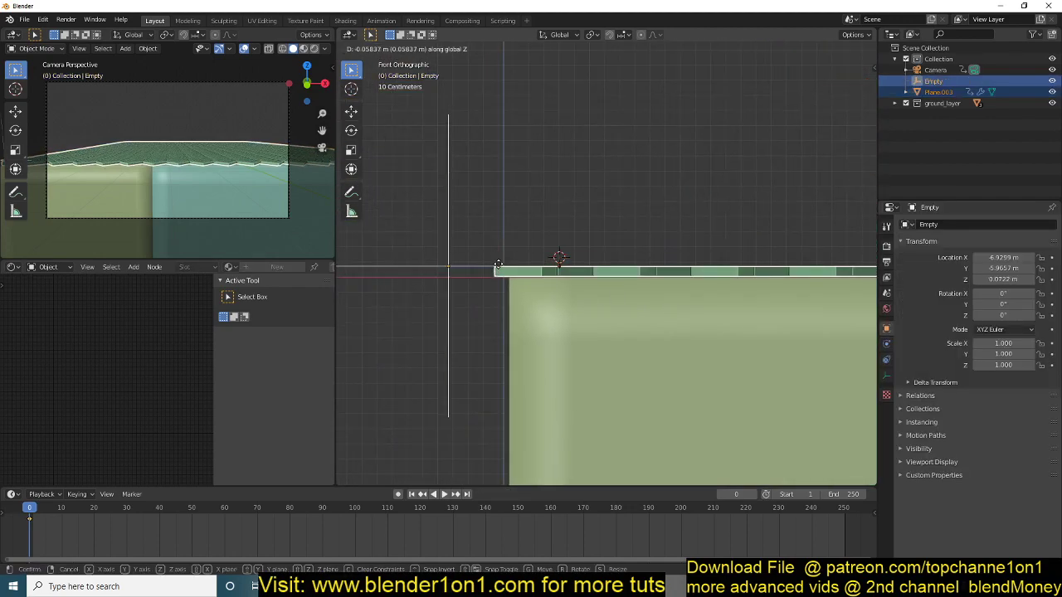
pyautogui.click(499, 264)
pyautogui.moveTo(498, 264); pyautogui.dragTo(555, 359, button='middle')
pyautogui.hotkey('alt', 'a')
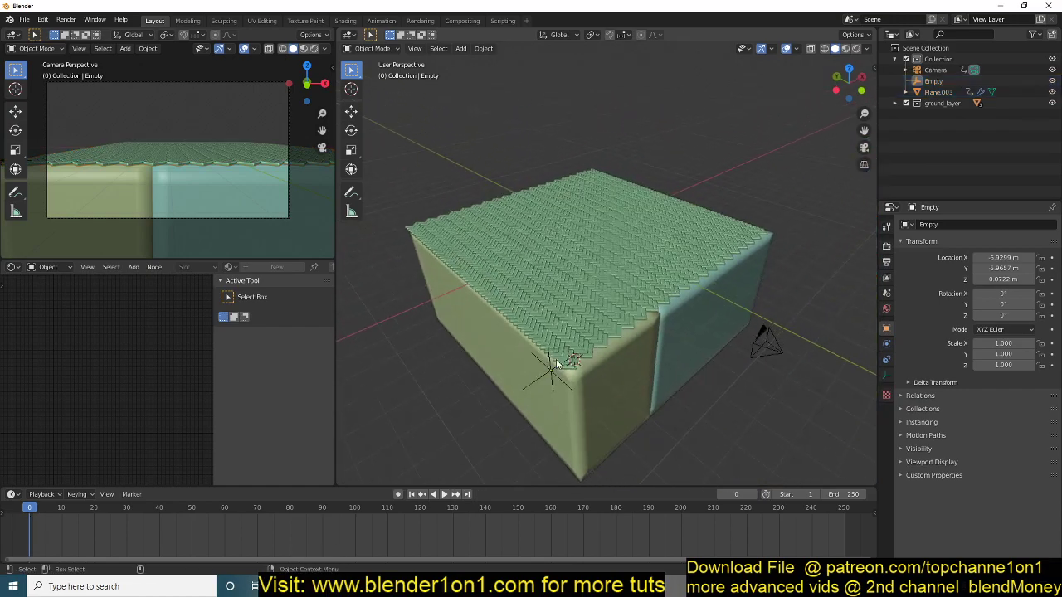
# Apply both Array modifiers and the Solidify modifier on the bricks
pyautogui.click(581, 331)
pyautogui.click(906, 242)
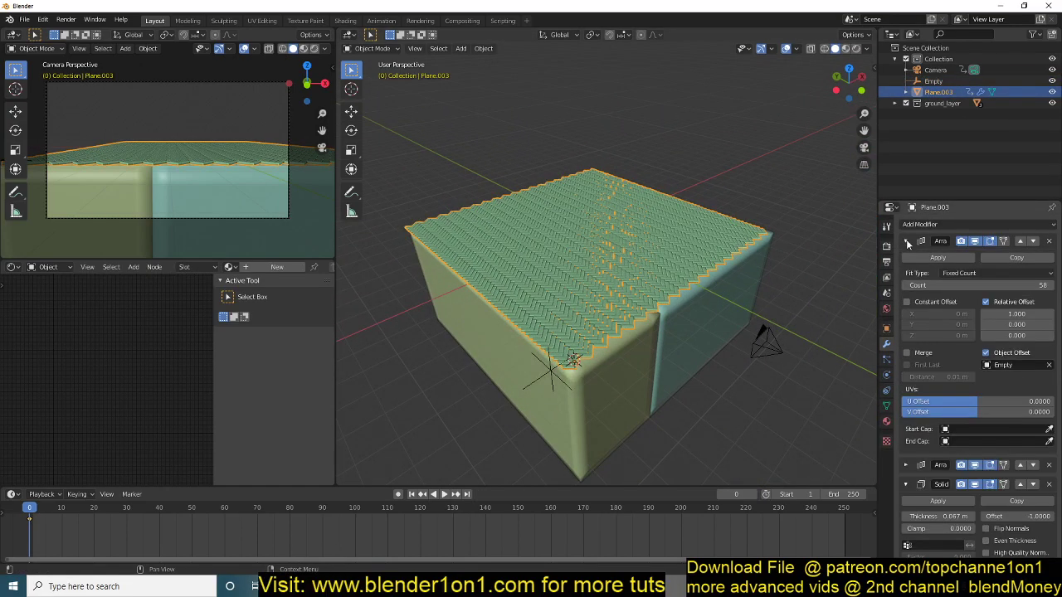
pyautogui.click(914, 255)
pyautogui.click(906, 241)
pyautogui.click(912, 257)
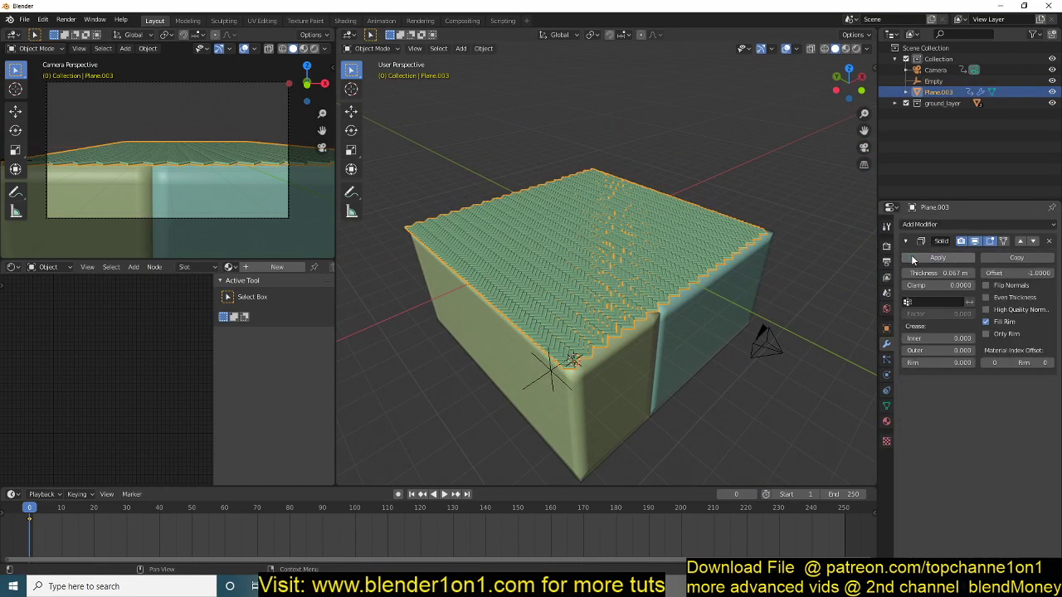
pyautogui.click(913, 256)
pyautogui.scroll(1, 692, 323)
pyautogui.hotkey('alt', 'a')
pyautogui.moveTo(696, 282); pyautogui.dragTo(624, 295, button='middle')
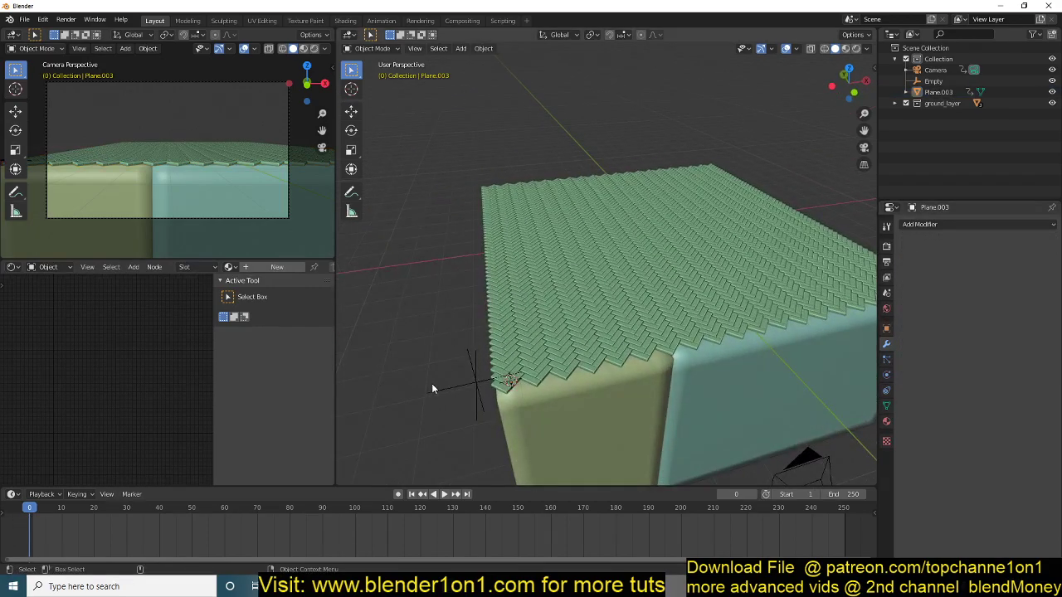
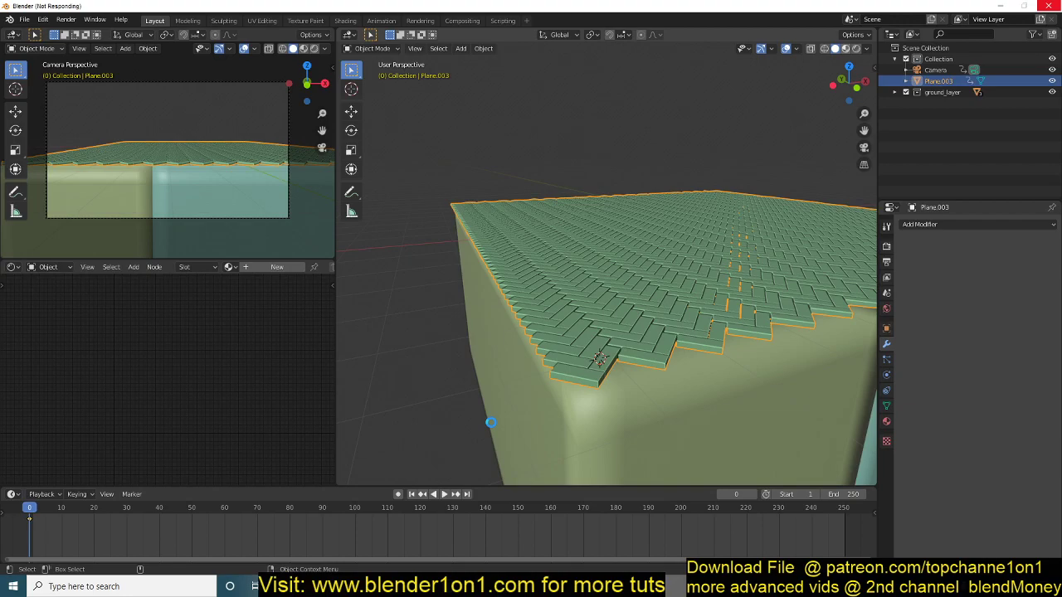
# Copy one loose paving block from the open earth quake1.blend file and paste it into the new ground scene
pyautogui.moveTo(340, 586)
pyautogui.click(290, 541)
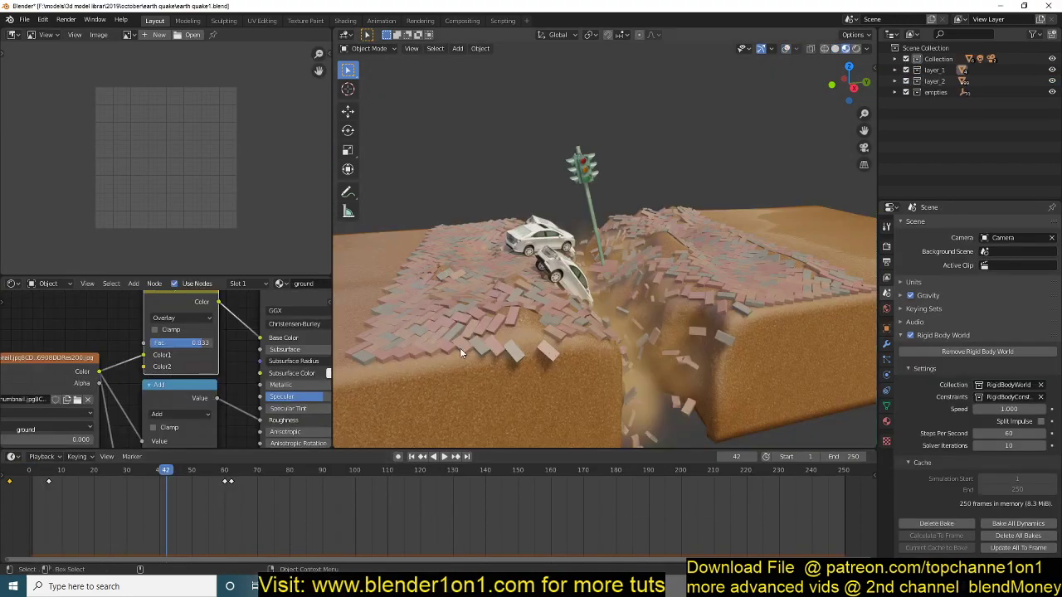
pyautogui.click(513, 358)
pyautogui.scroll(-2, 205, 357)
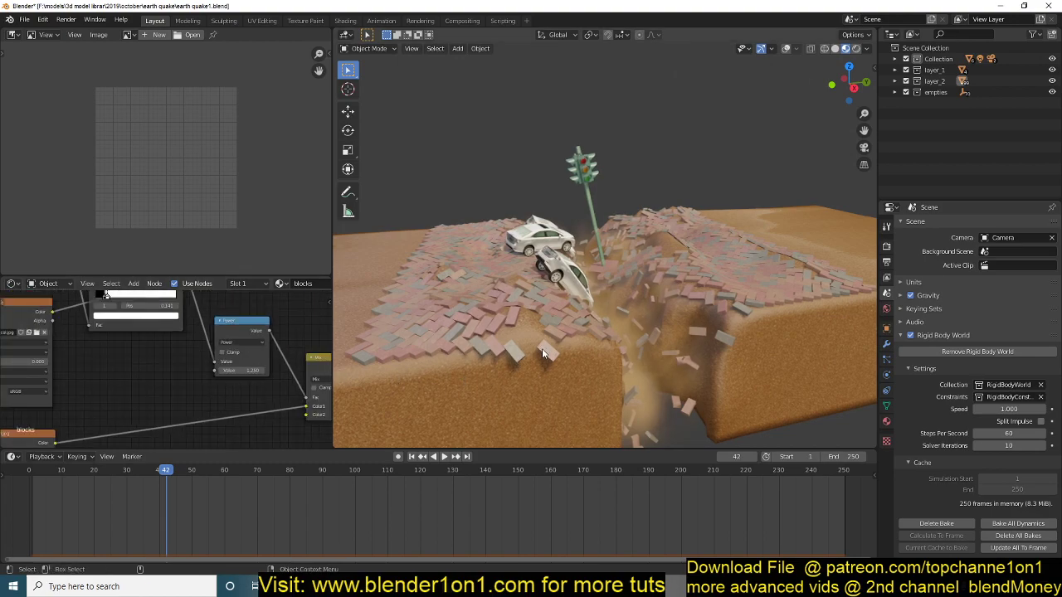
pyautogui.click(786, 48)
pyautogui.hotkey('ctrl', 'c')
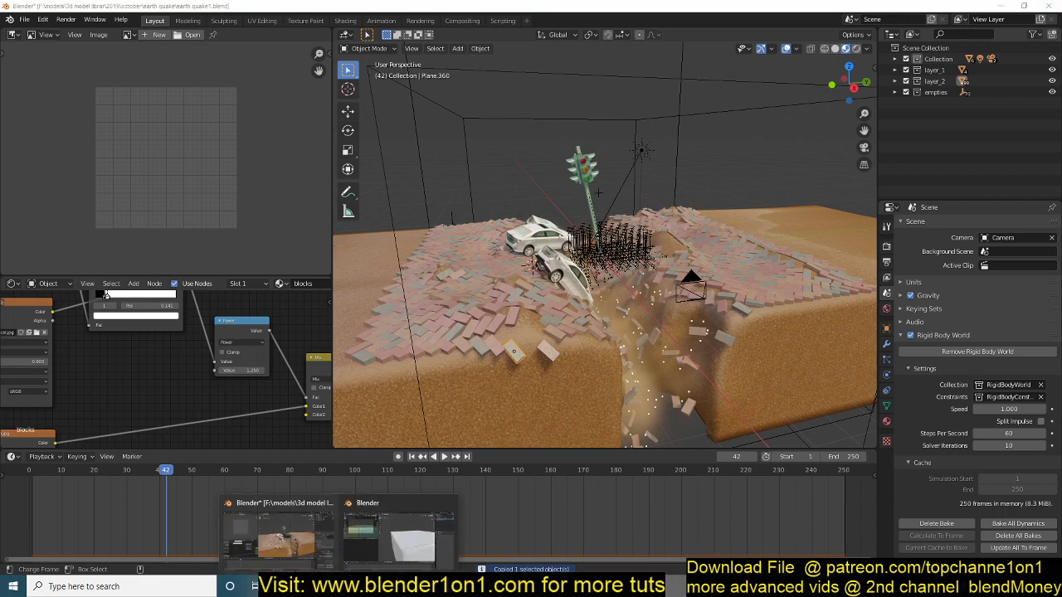
pyautogui.click(379, 531)
pyautogui.hotkey('ctrl', 'v')
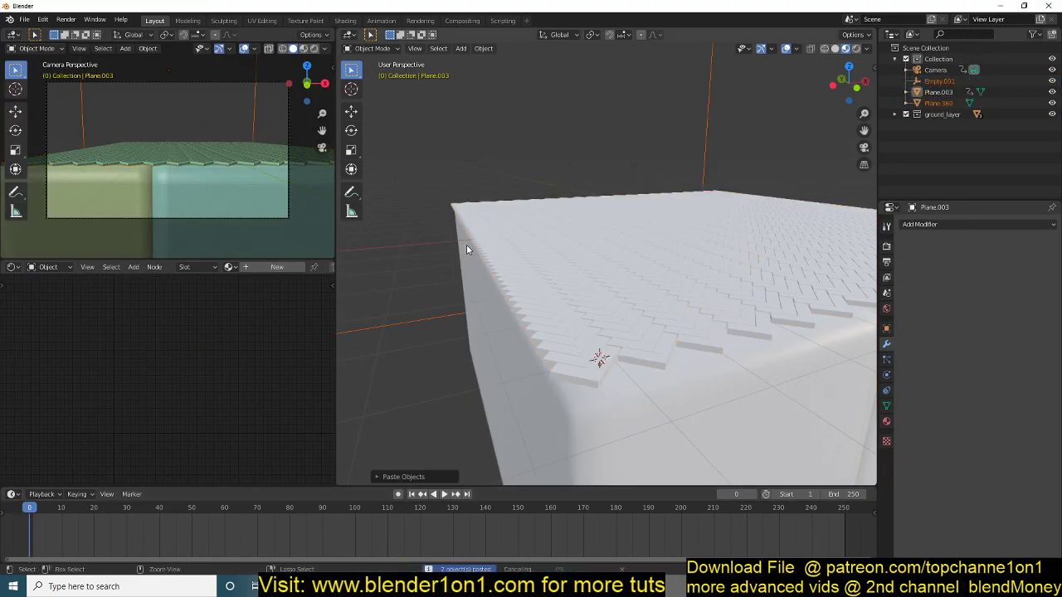
# Delete the large empty that was pasted with the block, keeping the block itself
pyautogui.scroll(-10, 467, 247)
pyautogui.scroll(3, 467, 247)
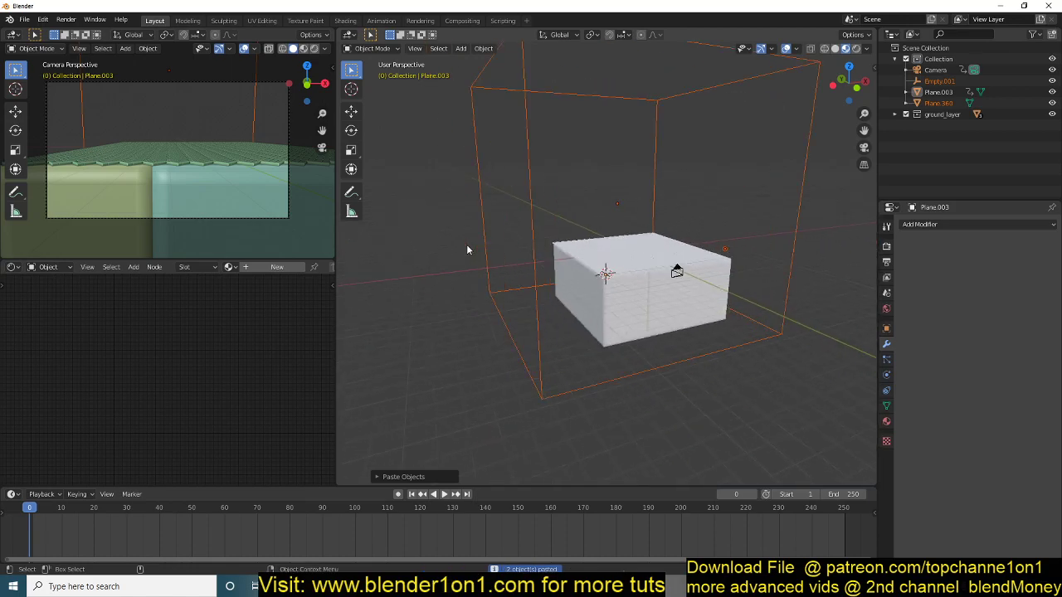
pyautogui.press('x')
pyautogui.click(789, 265)
pyautogui.moveTo(789, 265); pyautogui.dragTo(730, 287, button='middle')
pyautogui.click(827, 386)
pyautogui.press('Delete')
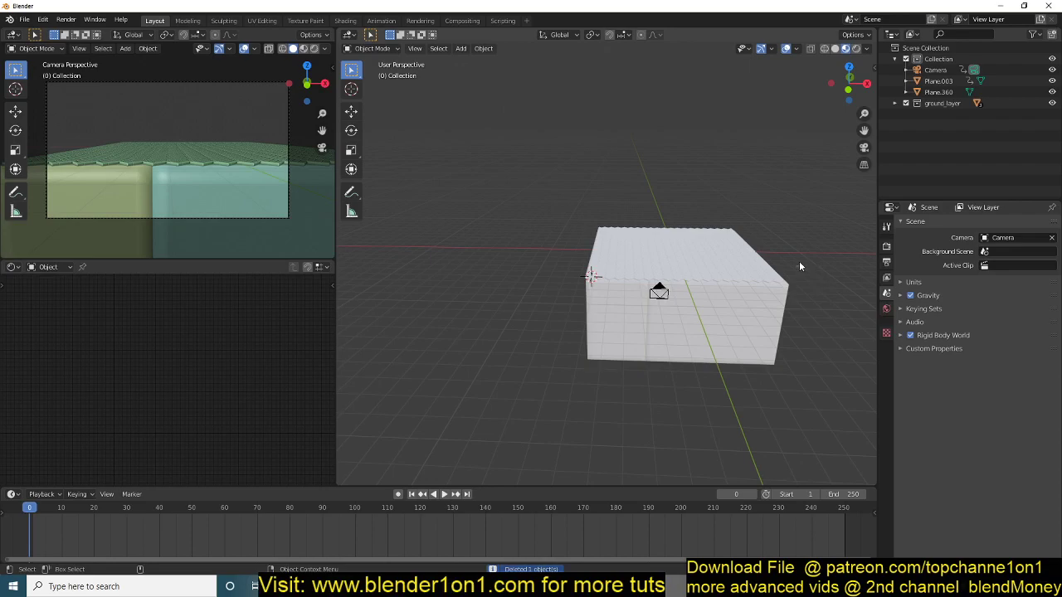
# Select the herringbone brick layer together with the pasted paving block, making the block the active object
pyautogui.click(800, 268)
pyautogui.press('KP_Decimal')
pyautogui.scroll(-4, 603, 302)
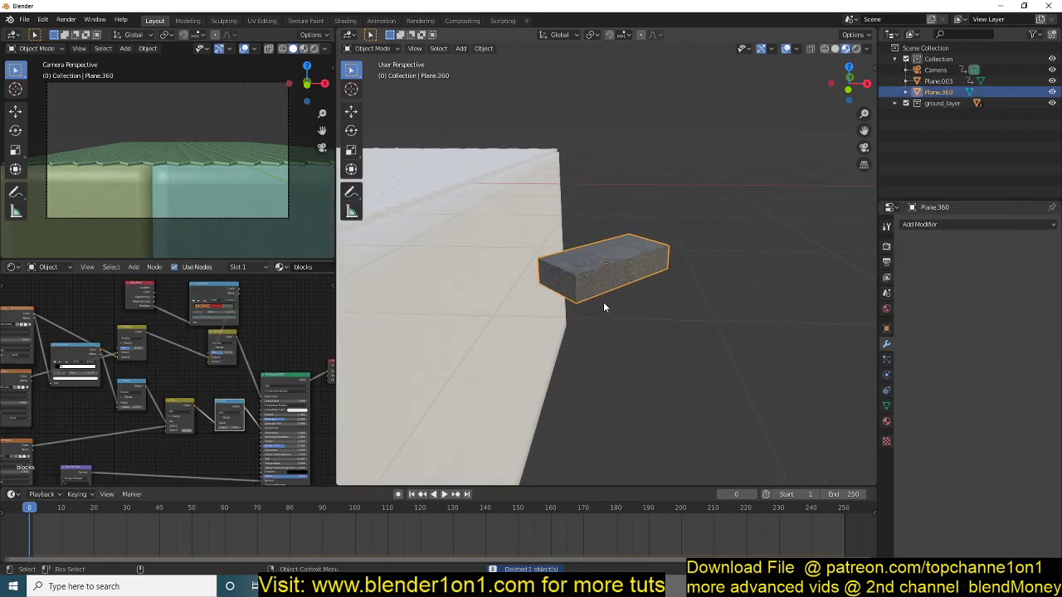
pyautogui.scroll(-2, 689, 343)
pyautogui.click(458, 332)
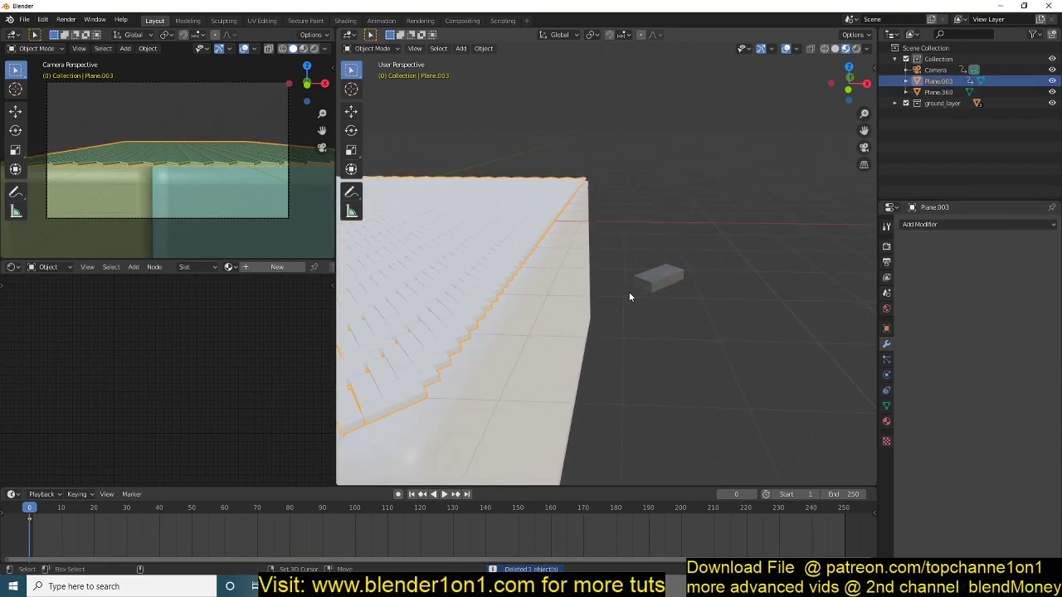
pyautogui.keyDown('shift'); pyautogui.click(653, 290); pyautogui.keyUp('shift')
pyautogui.hotkey('ctrl', 'l')
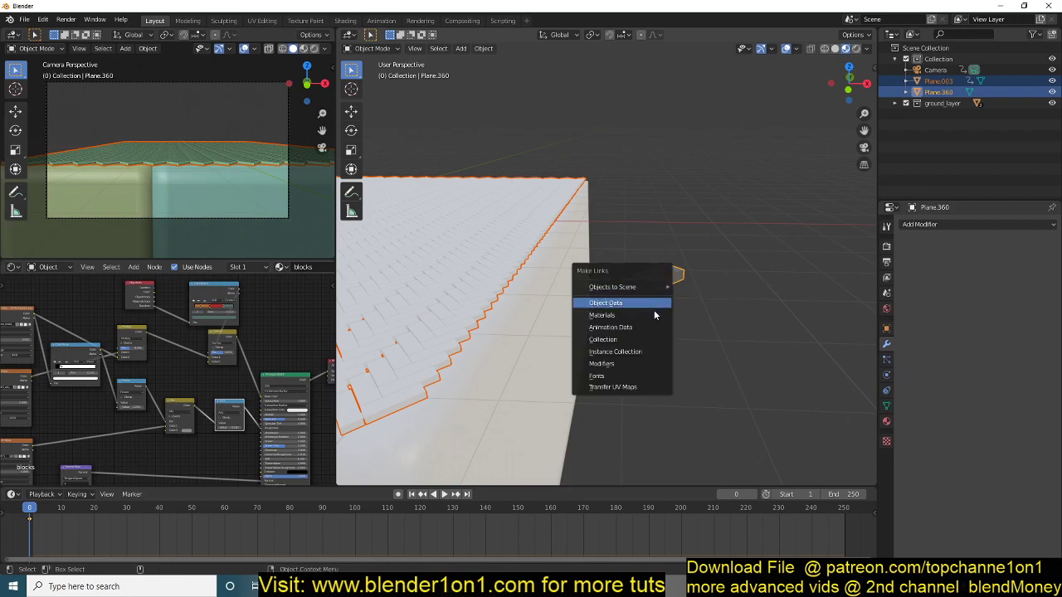
pyautogui.click(654, 304)
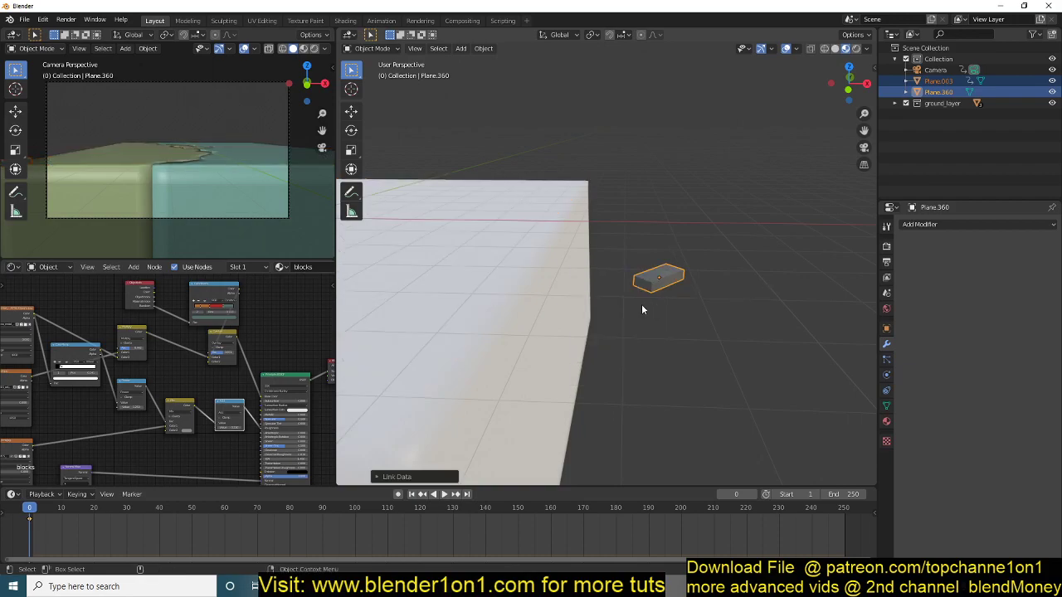
pyautogui.scroll(-5, 642, 304)
pyautogui.scroll(3, 641, 308)
# Link the paving block's material to the herringbone brick layer
pyautogui.hotkey('ctrl', 'l')
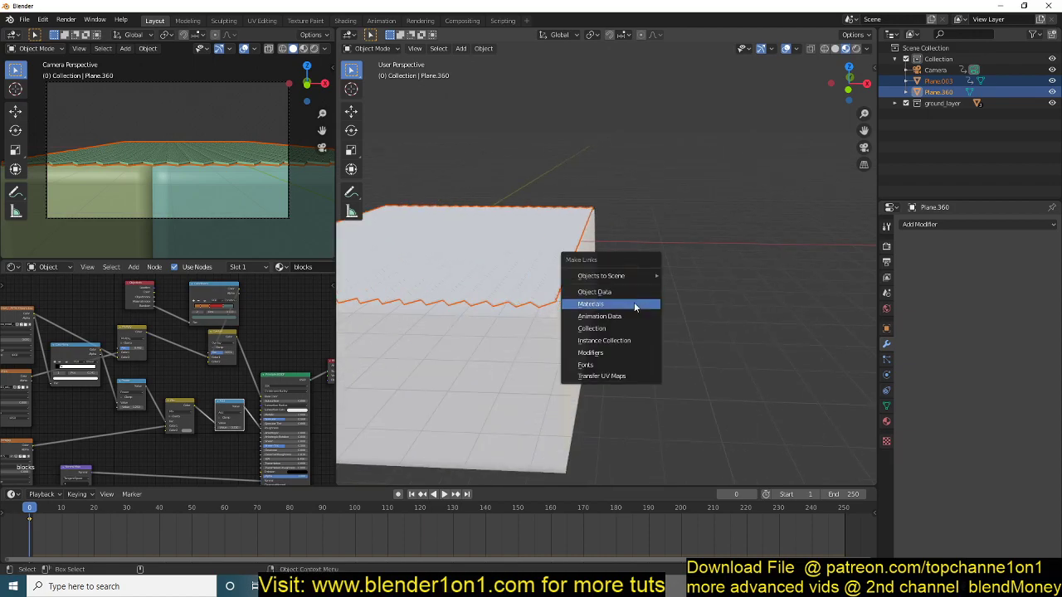
pyautogui.click(633, 303)
pyautogui.click(634, 304)
pyautogui.moveTo(634, 304); pyautogui.dragTo(748, 182, button='middle')
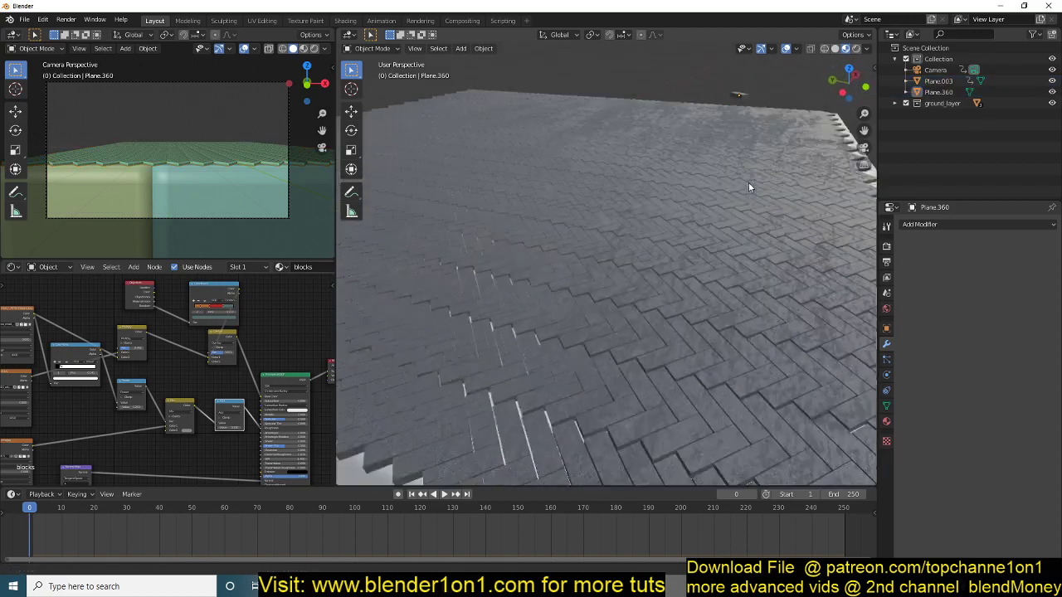
# Delete the pasted paving block beside the ground
pyautogui.moveTo(655, 316); pyautogui.dragTo(473, 335, button='middle')
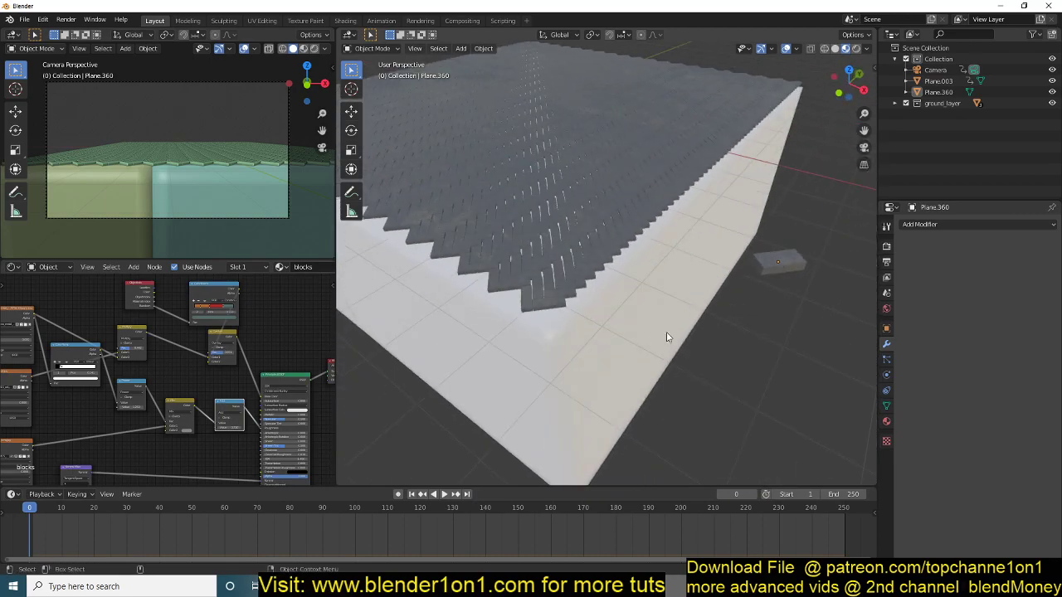
pyautogui.press('x')
pyautogui.click(794, 270)
pyautogui.moveTo(567, 332); pyautogui.dragTo(609, 374, button='middle')
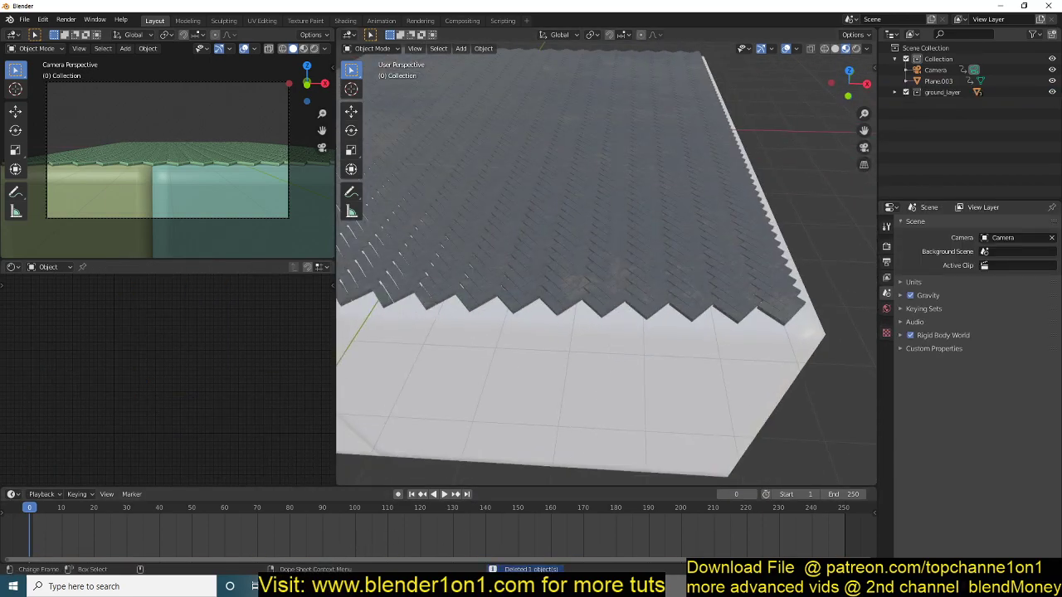
# Switch to the earth quake1.blend file, select its left ground half and add a UV sphere beside the ground
pyautogui.moveTo(256, 586)
pyautogui.click(280, 543)
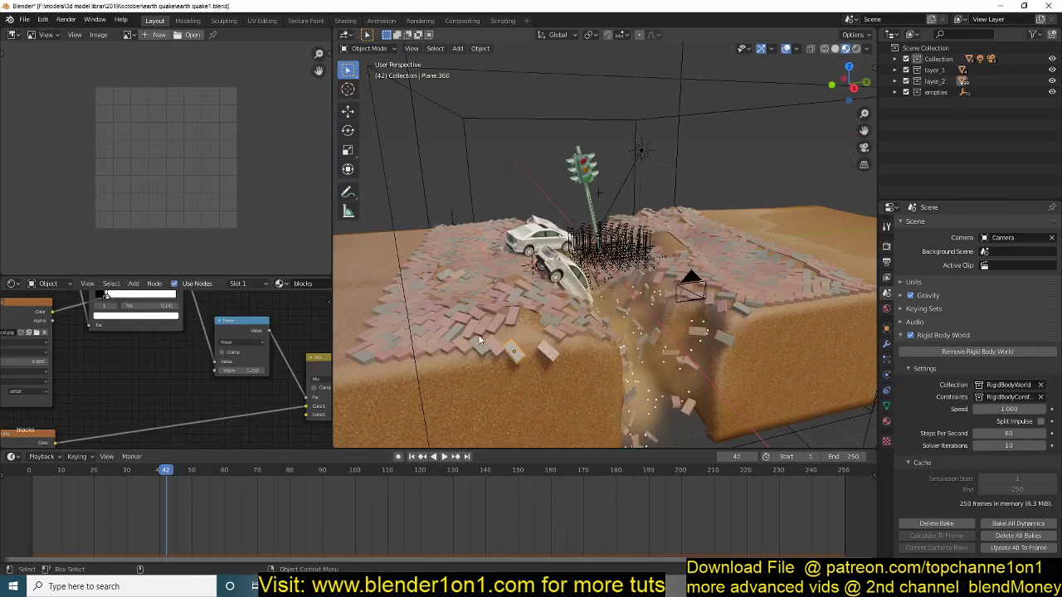
pyautogui.click(566, 385)
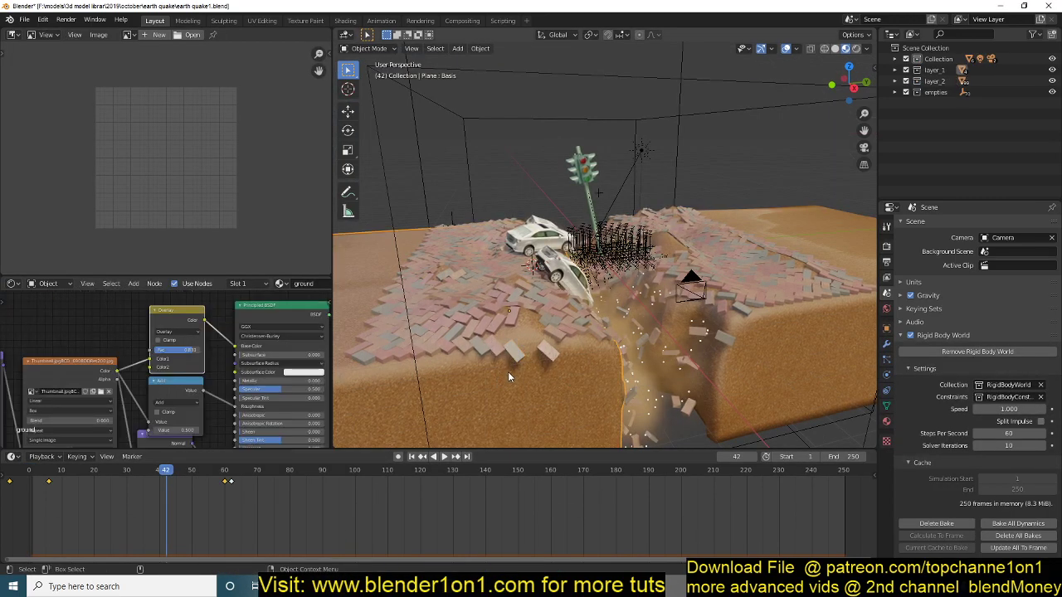
pyautogui.scroll(-3, 528, 327)
pyautogui.keyDown('shift'); pyautogui.moveTo(511, 319); pyautogui.dragTo(526, 354, button='middle'); pyautogui.keyUp('shift')
pyautogui.click(440, 209)
pyautogui.hotkey('shift', 'a')
pyautogui.moveTo(445, 214)
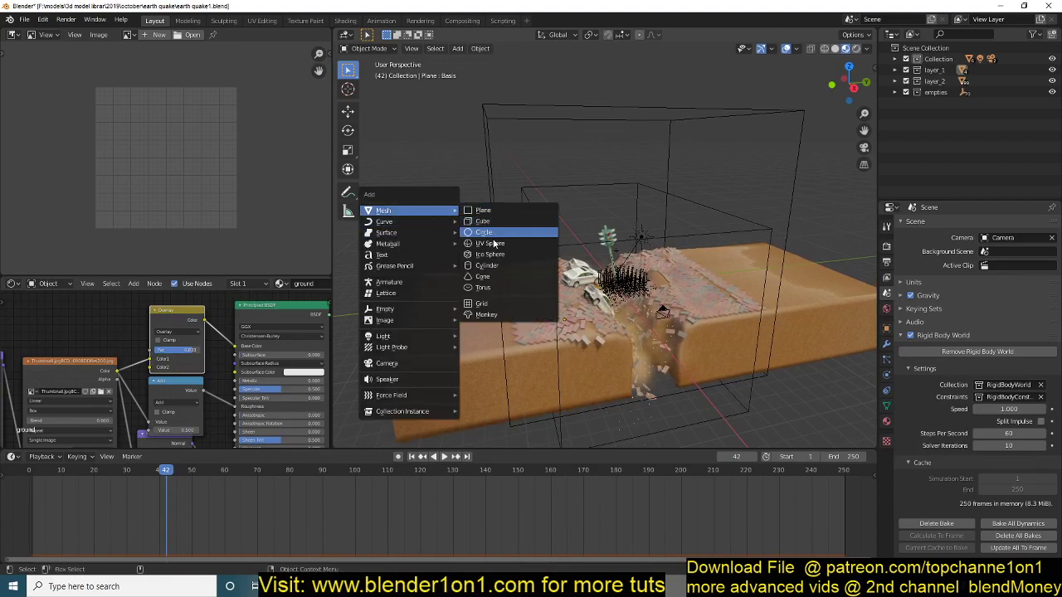
pyautogui.click(500, 247)
# Link the material of the finished ground to the new UV sphere
pyautogui.click(467, 293)
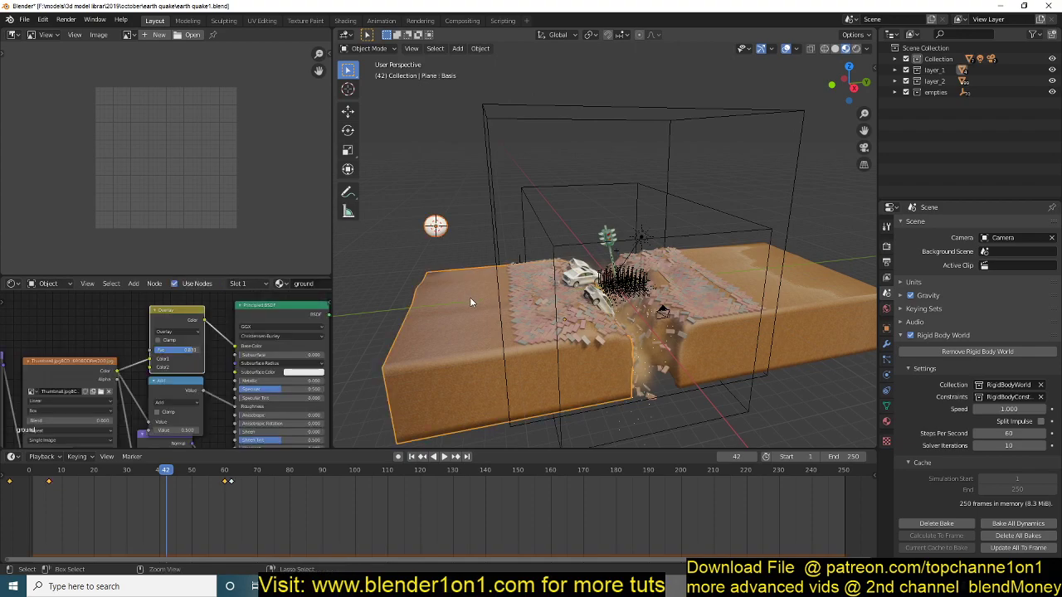
pyautogui.hotkey('ctrl', 'l')
pyautogui.click(469, 324)
# Copy the sphere carrying the ground material and paste it into the new ground scene
pyautogui.click(435, 225)
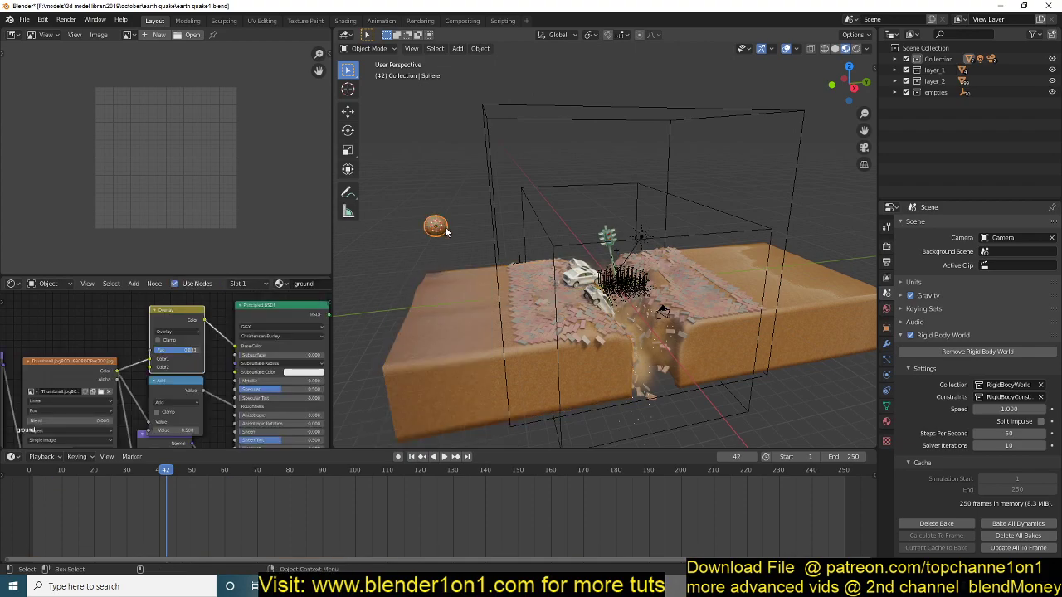
pyautogui.hotkey('ctrl', 'c')
pyautogui.moveTo(338, 586)
pyautogui.click(382, 554)
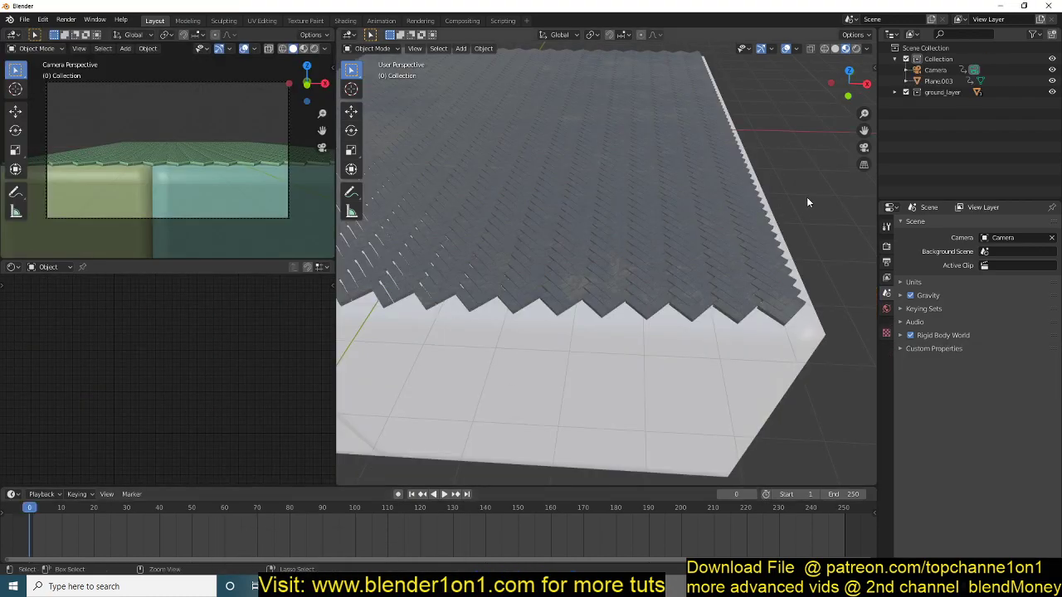
pyautogui.hotkey('ctrl', 'v')
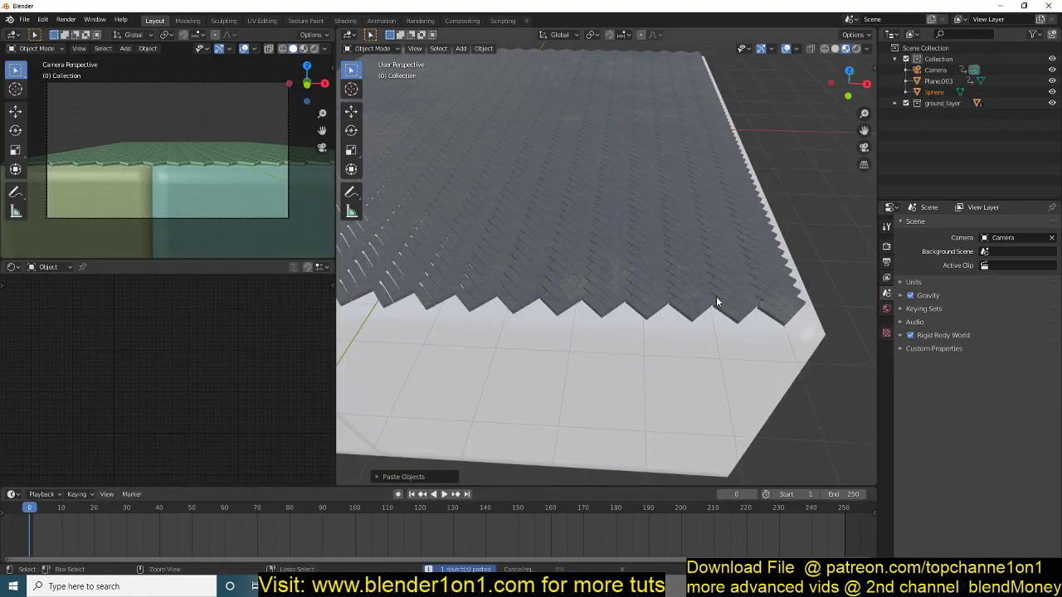
# Link the pasted sphere's ground material to the white ground halves under the bricks
pyautogui.scroll(-12, 716, 296)
pyautogui.scroll(7, 712, 299)
pyautogui.scroll(-1, 713, 299)
pyautogui.scroll(-1, 712, 303)
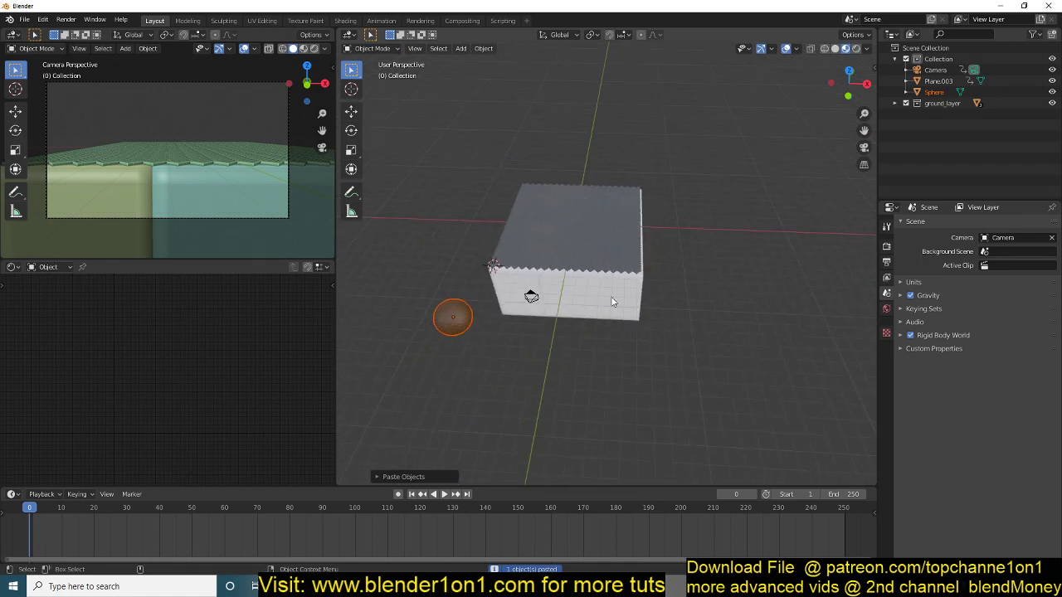
pyautogui.click(610, 296)
pyautogui.keyDown('shift'); pyautogui.click(470, 307); pyautogui.keyUp('shift')
pyautogui.hotkey('ctrl', 'l')
pyautogui.click(465, 305)
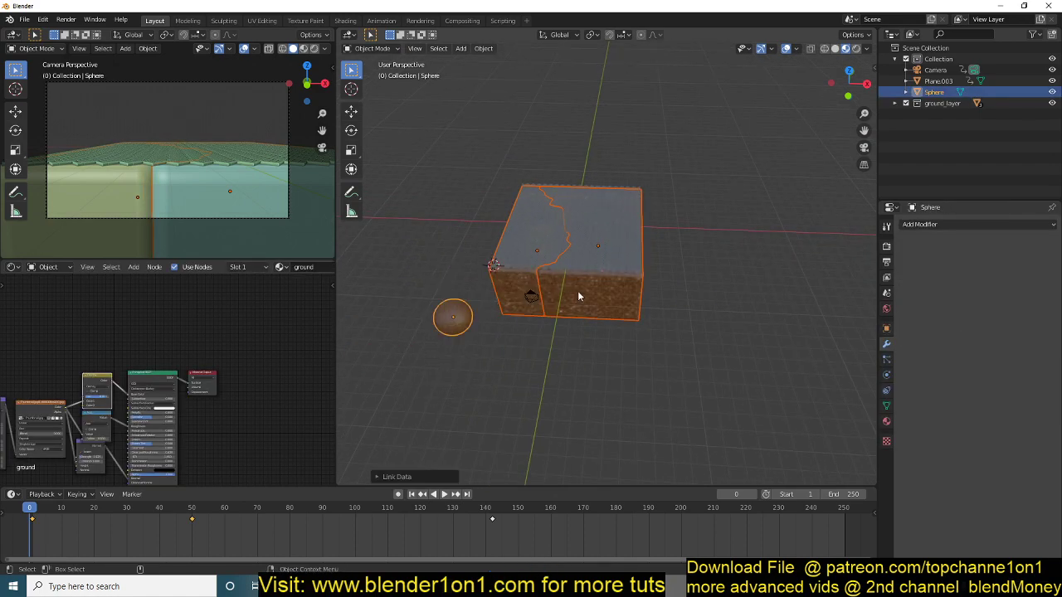
# Hide the herringbone brick layer to expose the ground's top surface
pyautogui.click(628, 268)
pyautogui.scroll(6, 628, 268)
pyautogui.moveTo(628, 268); pyautogui.dragTo(660, 295, button='middle')
pyautogui.click(673, 266)
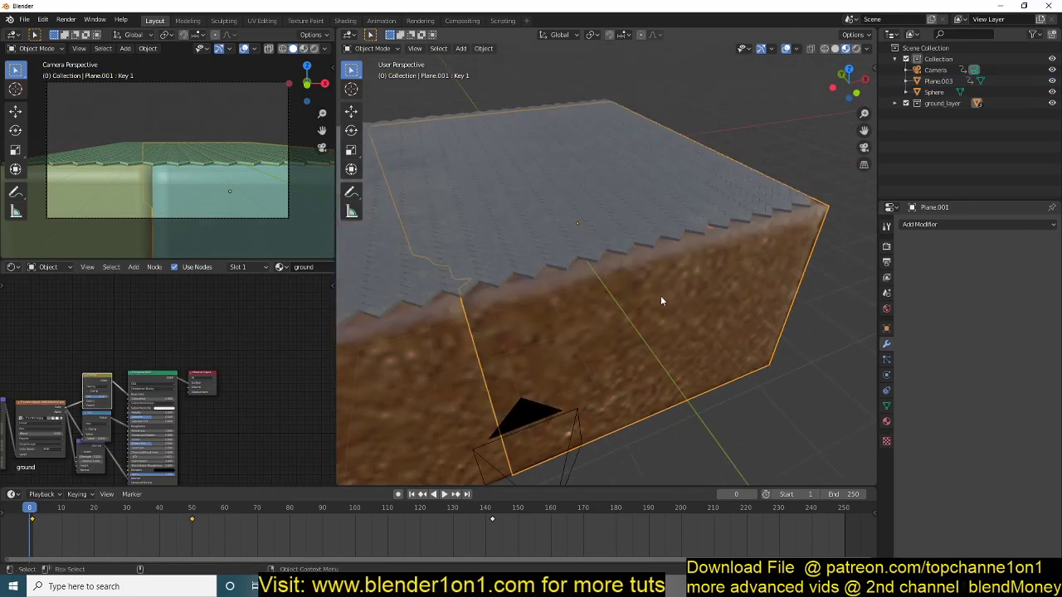
pyautogui.scroll(-2, 661, 301)
pyautogui.click(561, 236)
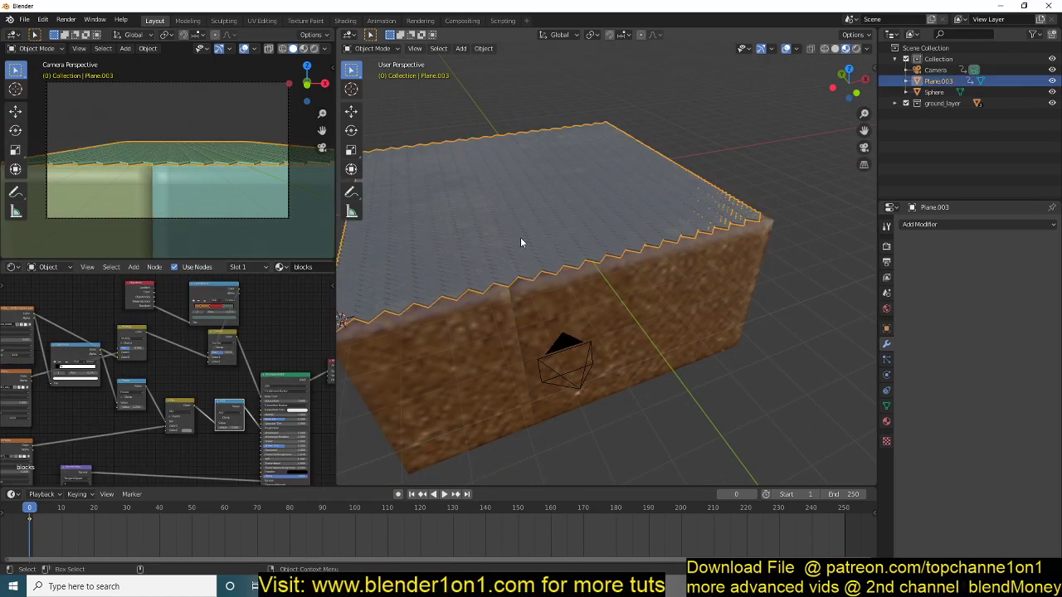
pyautogui.press('h')
# Link the ground material to the remaining white piece along the crack
pyautogui.click(607, 184)
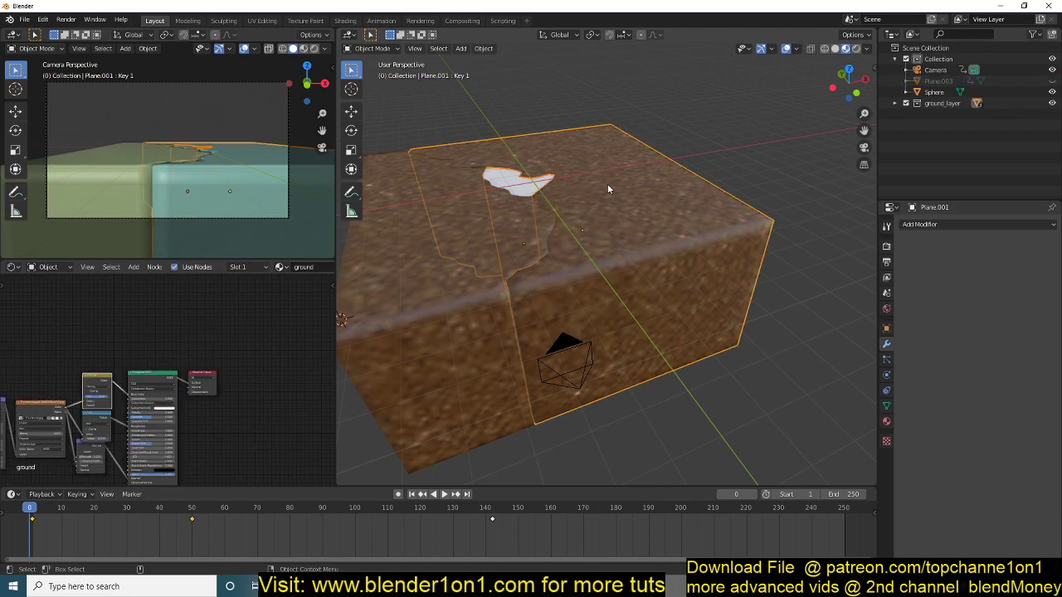
pyautogui.hotkey('ctrl', 'l')
pyautogui.click(607, 187)
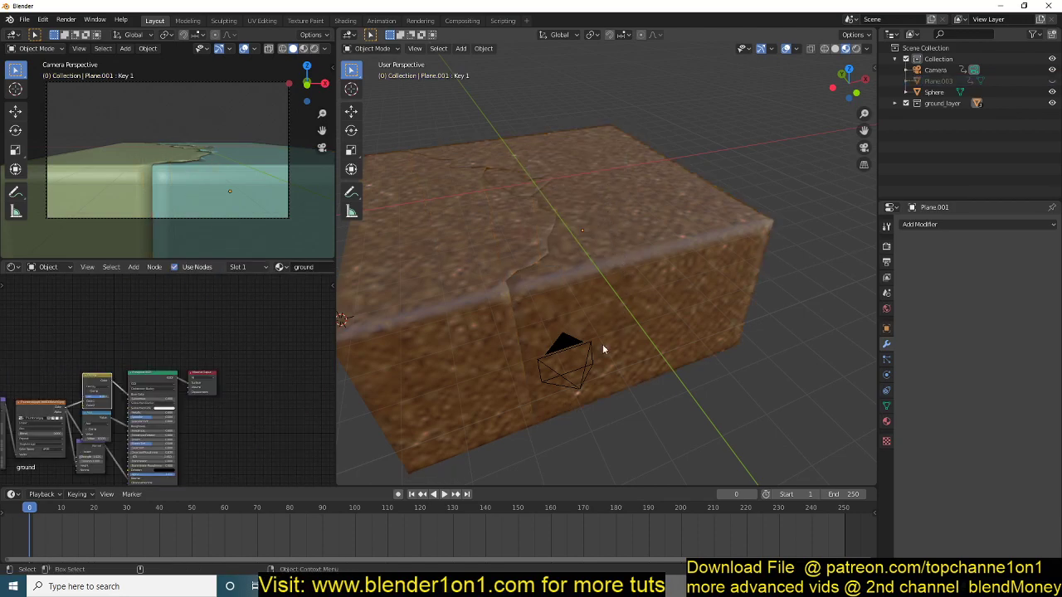
# Delete the pasted sphere from the ground scene
pyautogui.scroll(-6, 592, 363)
pyautogui.click(517, 259)
pyautogui.press('Delete')
# Set the Mapping node's X, Y and Z scale to 1.400 in the ground material
pyautogui.click(555, 258)
pyautogui.press('Home')
pyautogui.scroll(5, 103, 383)
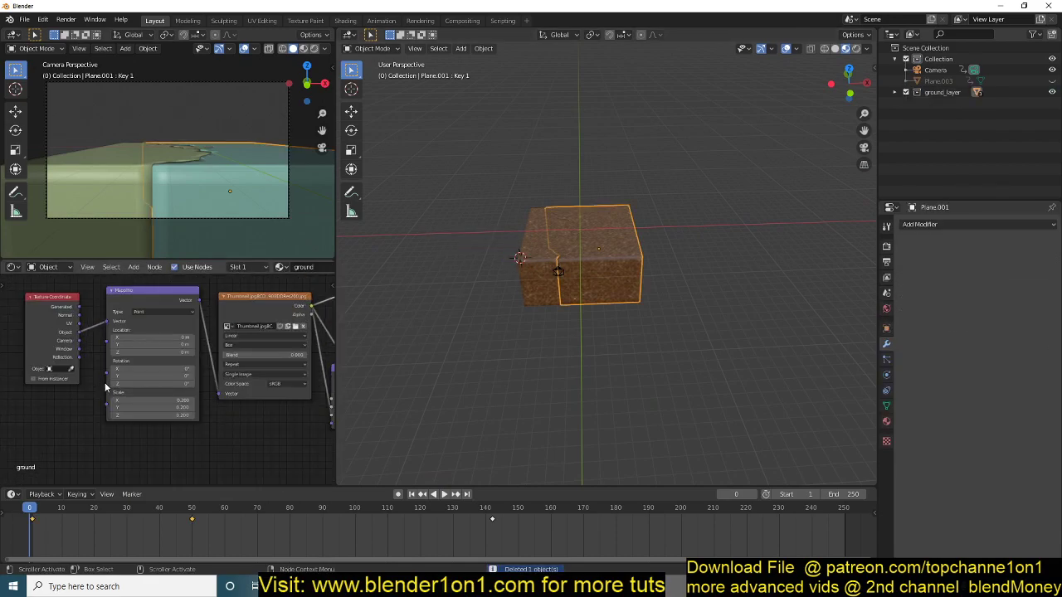
pyautogui.moveTo(166, 409); pyautogui.dragTo(91, 375, button='middle')
pyautogui.scroll(1, 107, 432)
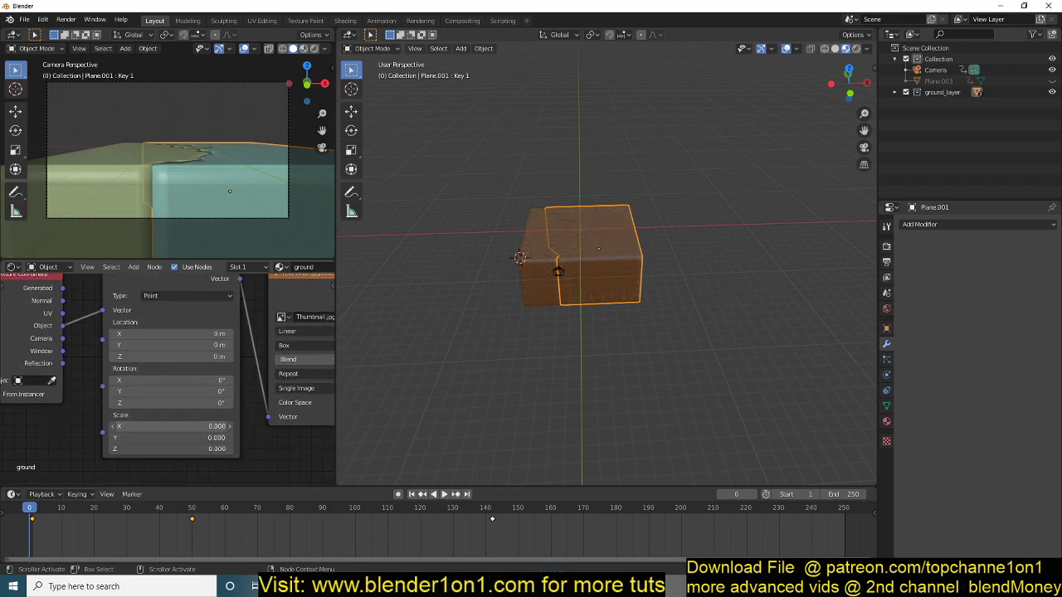
pyautogui.moveTo(170, 426); pyautogui.dragTo(240, 409)
pyautogui.scroll(7, 451, 330)
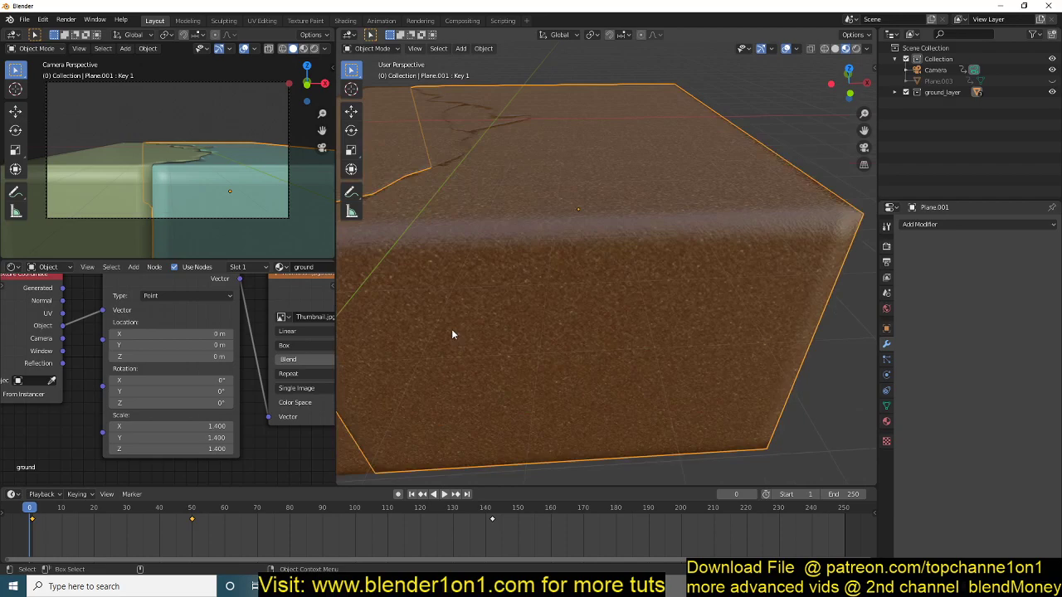
pyautogui.keyDown('shift'); pyautogui.moveTo(451, 331); pyautogui.dragTo(667, 399, button='middle'); pyautogui.keyUp('shift')
# Unhide the herringbone brick layer and clear the selection
pyautogui.click(448, 224)
pyautogui.moveTo(448, 225); pyautogui.dragTo(457, 336, button='middle')
pyautogui.scroll(-4, 547, 233)
pyautogui.scroll(4, 581, 345)
pyautogui.hotkey('alt', 'h')
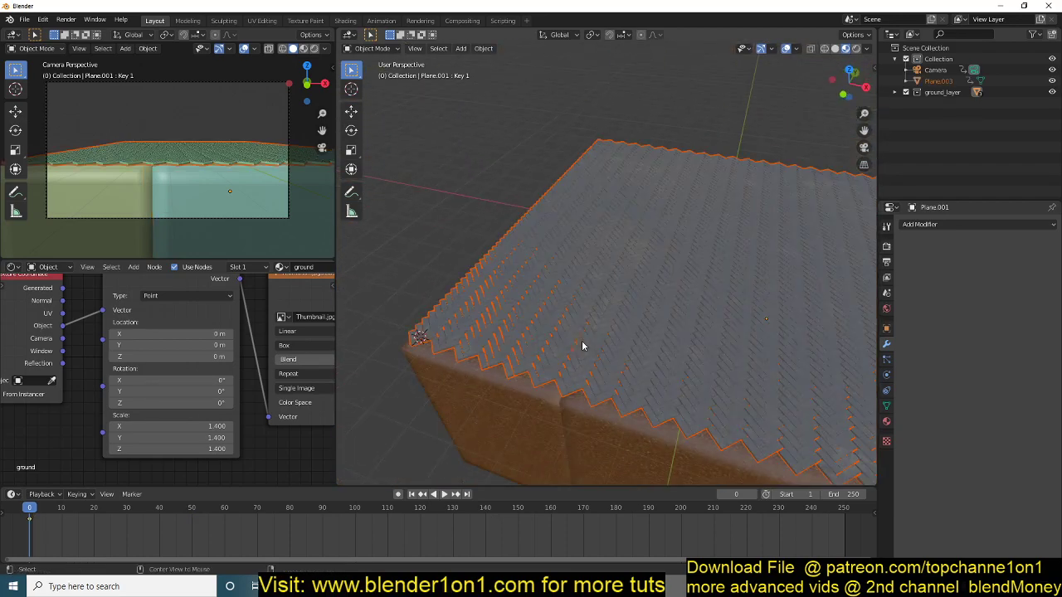
pyautogui.click(452, 211)
pyautogui.scroll(-2, 615, 227)
pyautogui.moveTo(452, 210); pyautogui.dragTo(475, 274, button='middle')
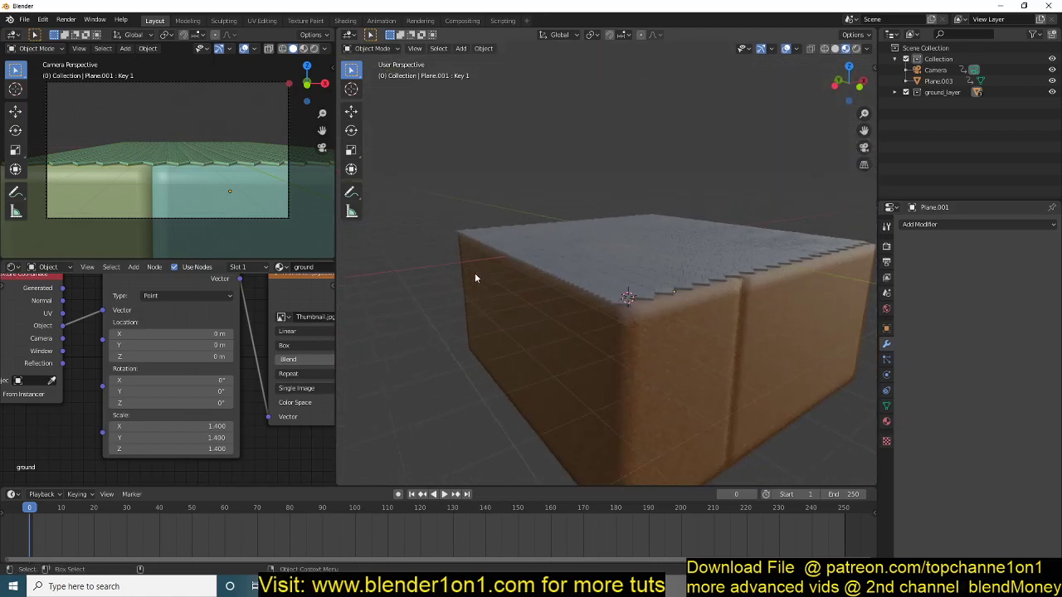
# Select the herringbone brick layer on top of the ground
pyautogui.click(662, 290)
pyautogui.moveTo(662, 289); pyautogui.dragTo(628, 162, button='middle')
pyautogui.scroll(3, 640, 260)
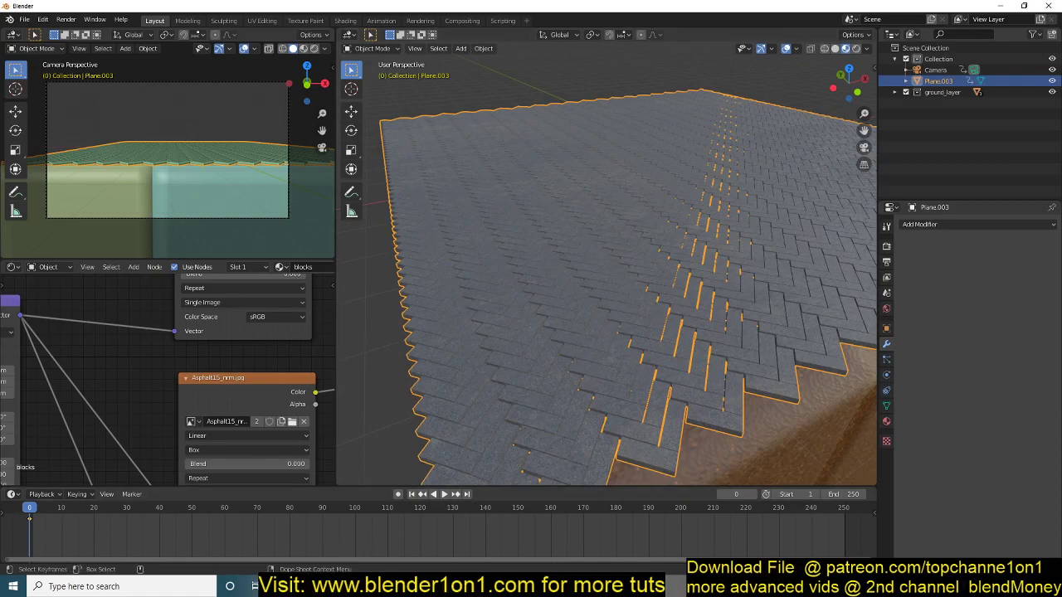
# Check the ground material's nodes in the finished earth quake1.blend file and return to the new scene
pyautogui.click(318, 557)
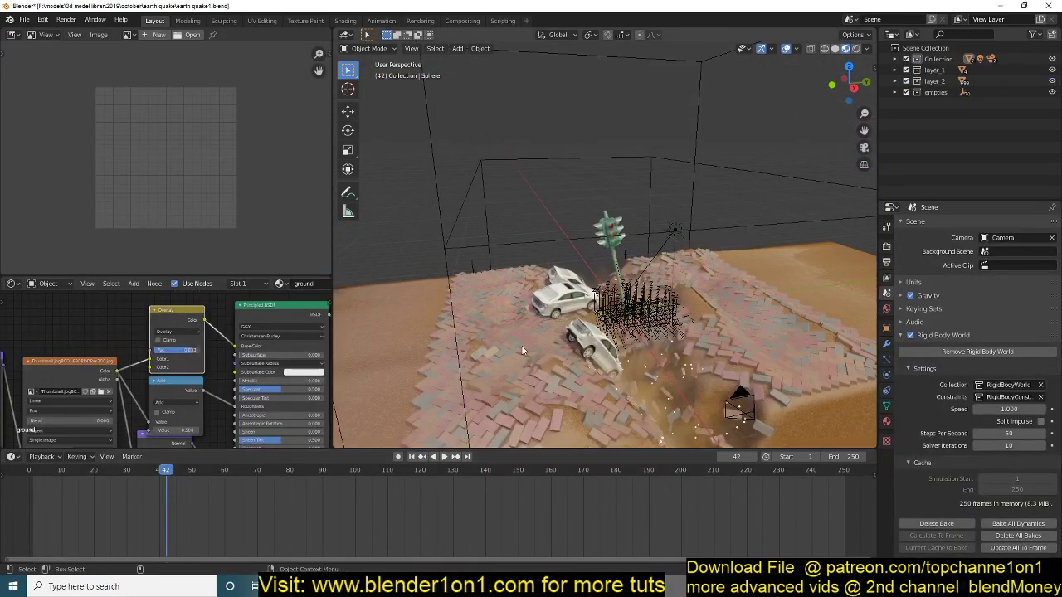
pyautogui.scroll(-4, 266, 362)
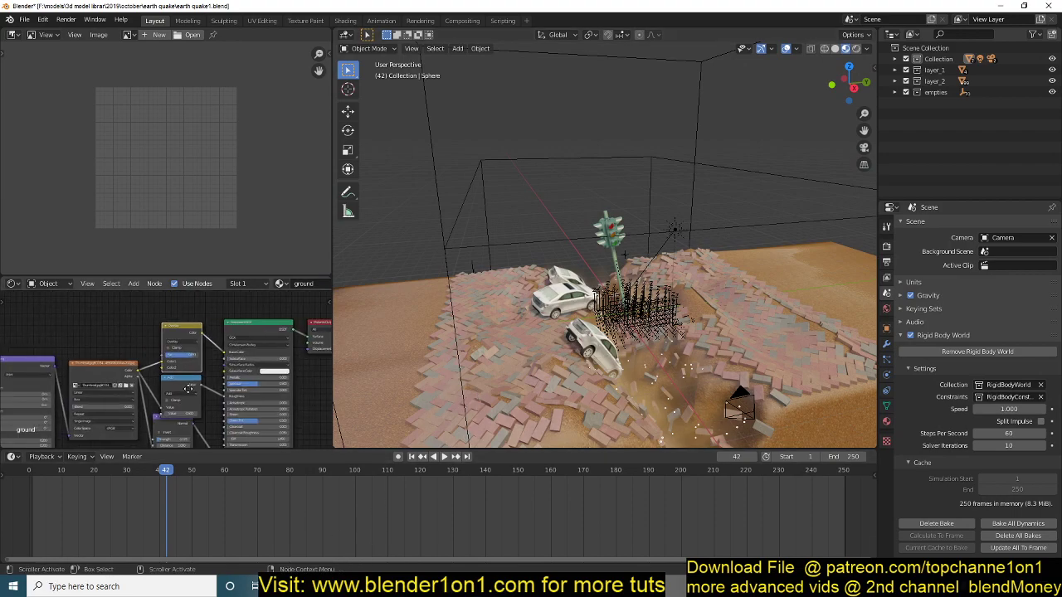
pyautogui.moveTo(265, 362); pyautogui.dragTo(159, 376, button='middle')
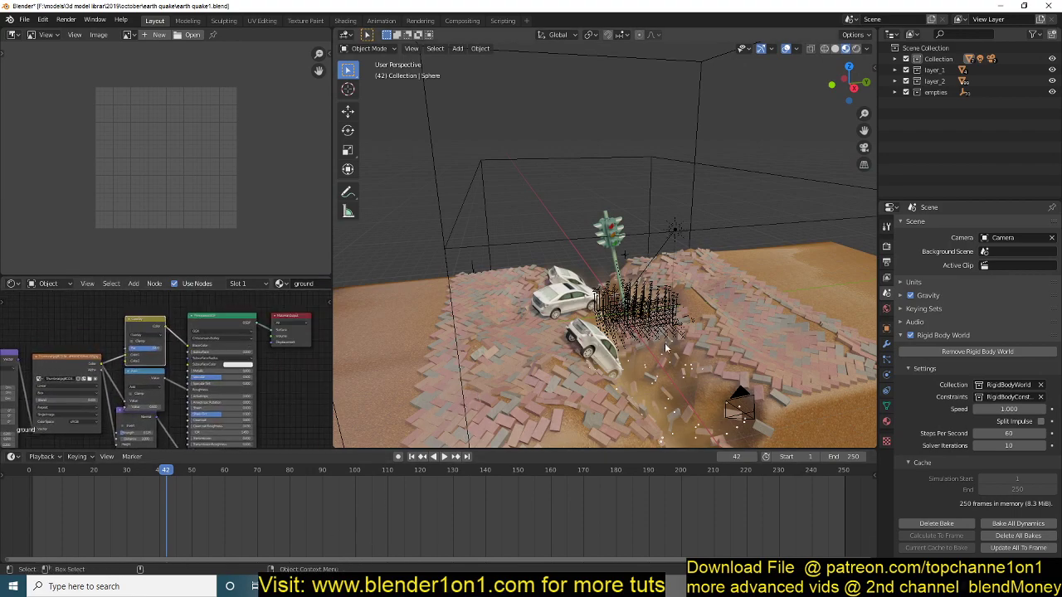
pyautogui.click(387, 558)
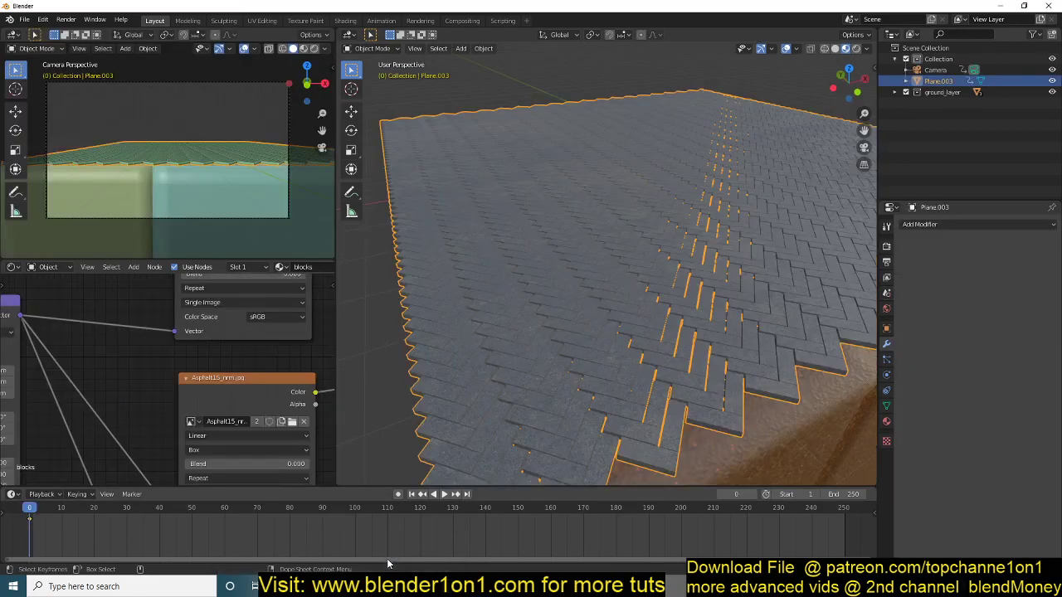
pyautogui.scroll(-6, 547, 378)
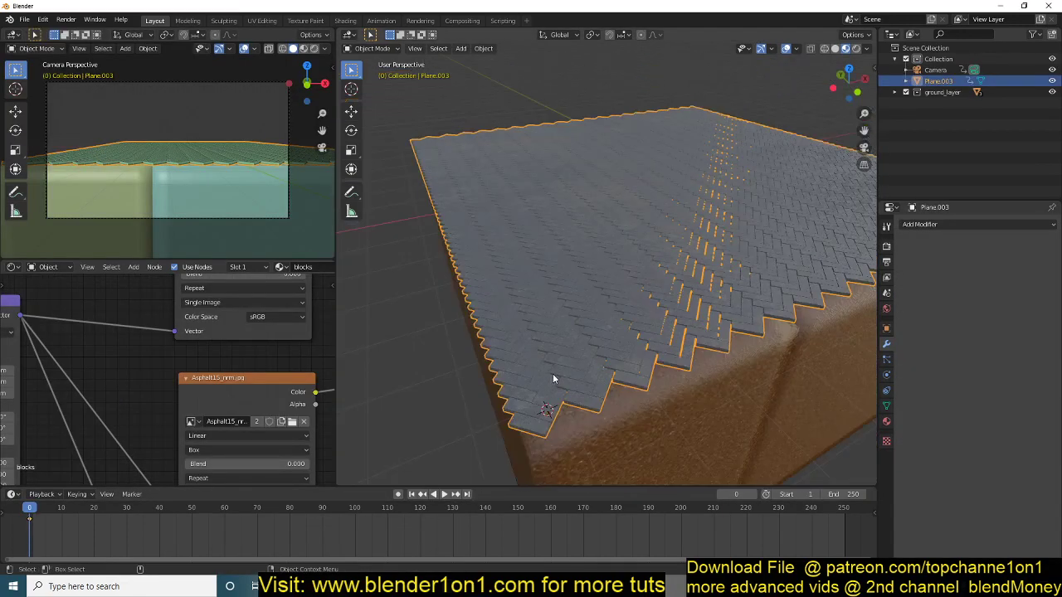
pyautogui.press('Tab')
pyautogui.press('a')
pyautogui.press('Tab')
# Move the herringbone brick layer into a new collection named top_layer
pyautogui.press('m')
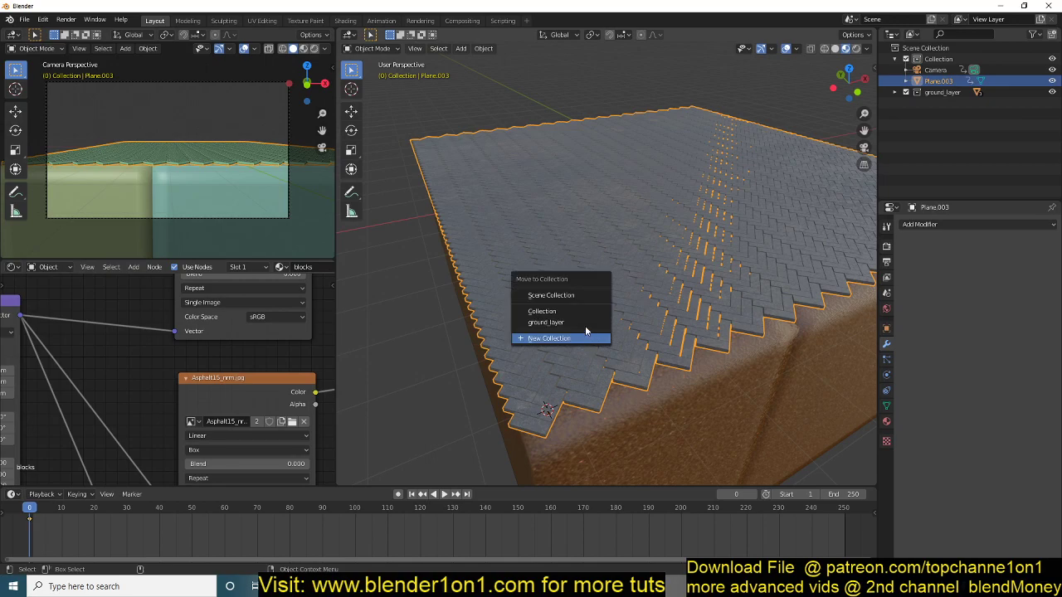
pyautogui.click(578, 339)
pyautogui.write('top_layer')
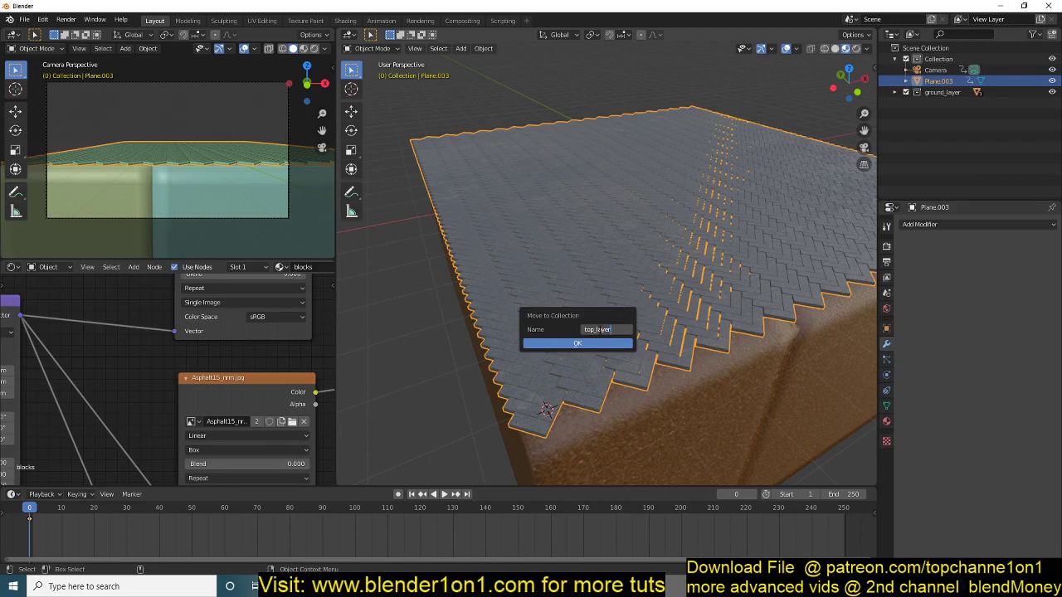
pyautogui.press('Return')
pyautogui.click(559, 342)
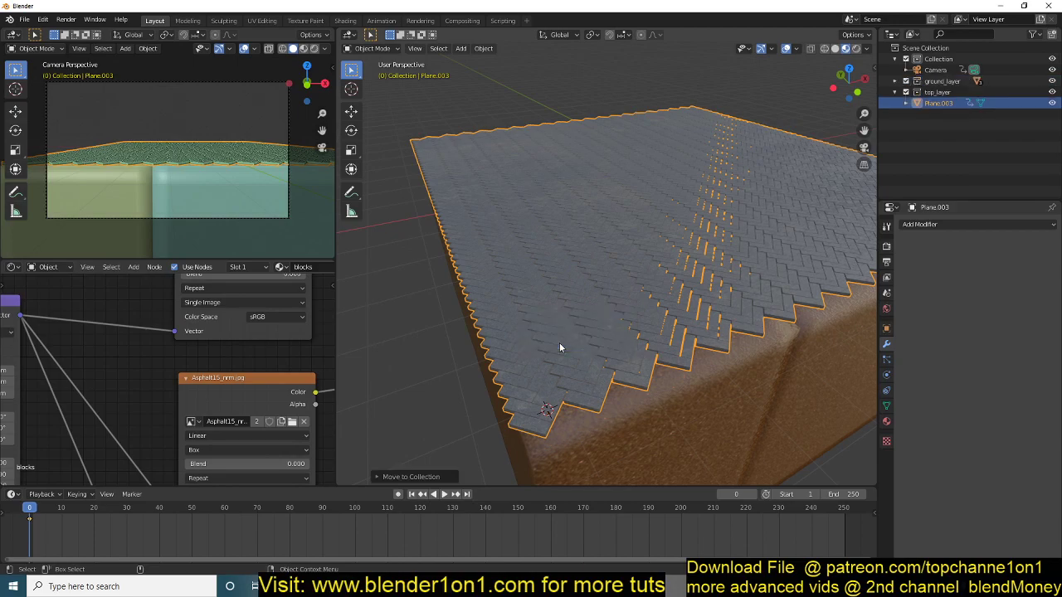
# Separate the herringbone brick mesh by loose parts and return to Object Mode
pyautogui.press('Tab')
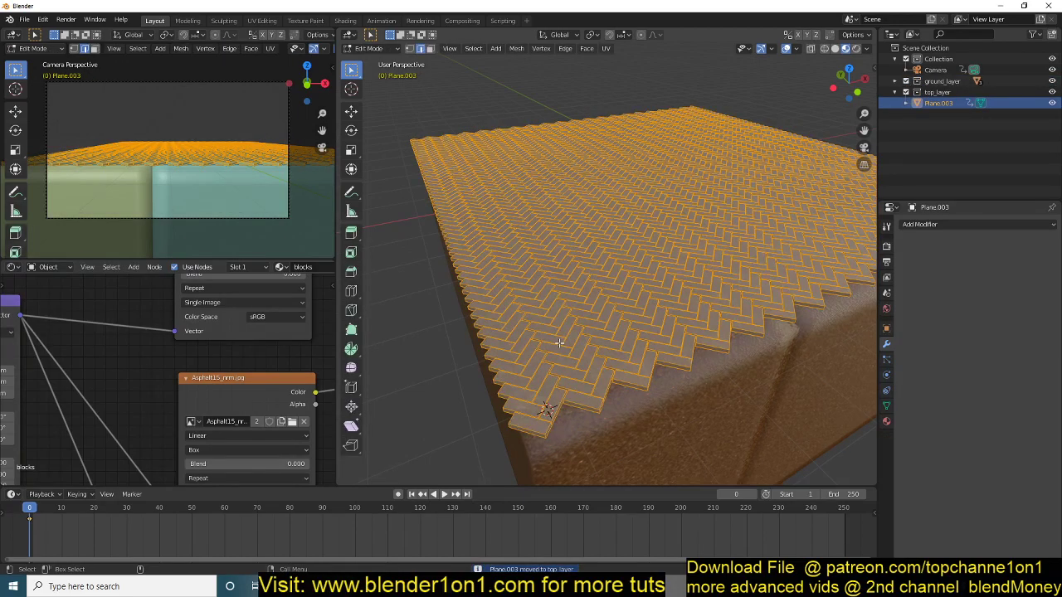
pyautogui.press('p')
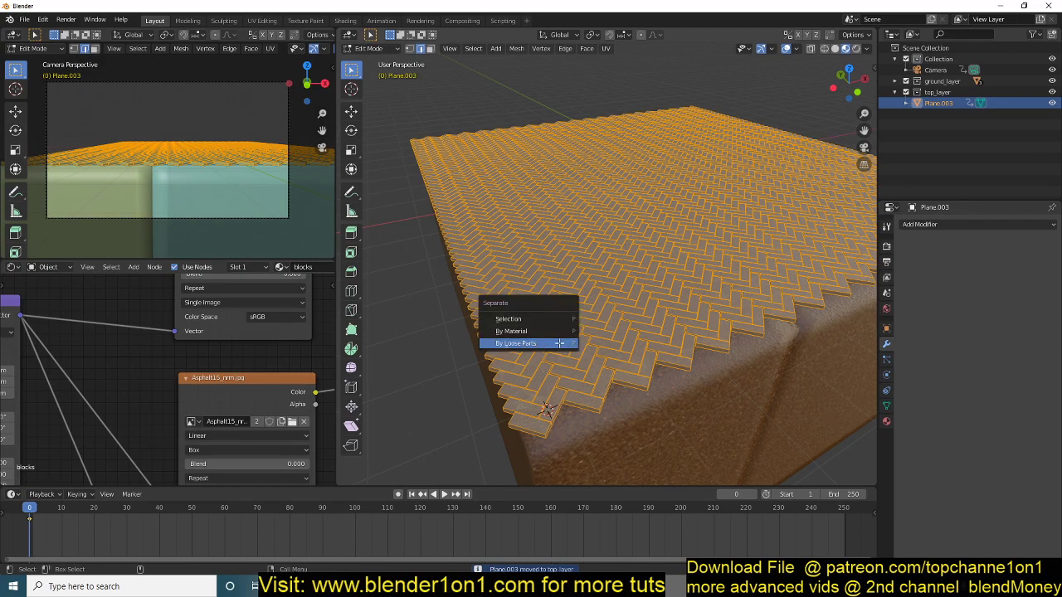
pyautogui.click(559, 342)
pyautogui.press('Tab')
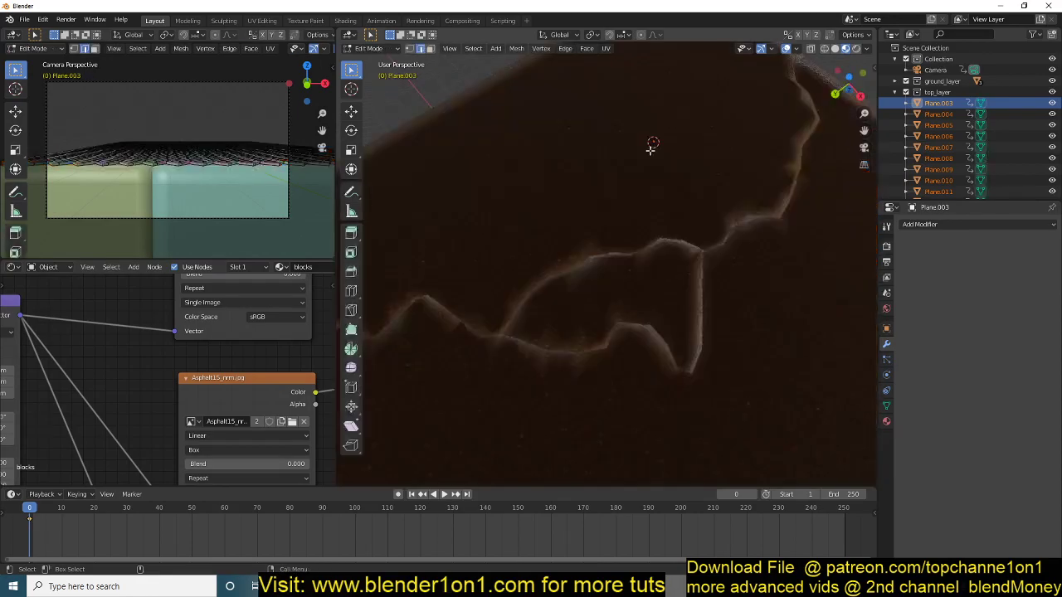
pyautogui.scroll(-4, 643, 268)
pyautogui.moveTo(642, 272); pyautogui.dragTo(633, 5, button='middle')
pyautogui.scroll(5, 678, 210)
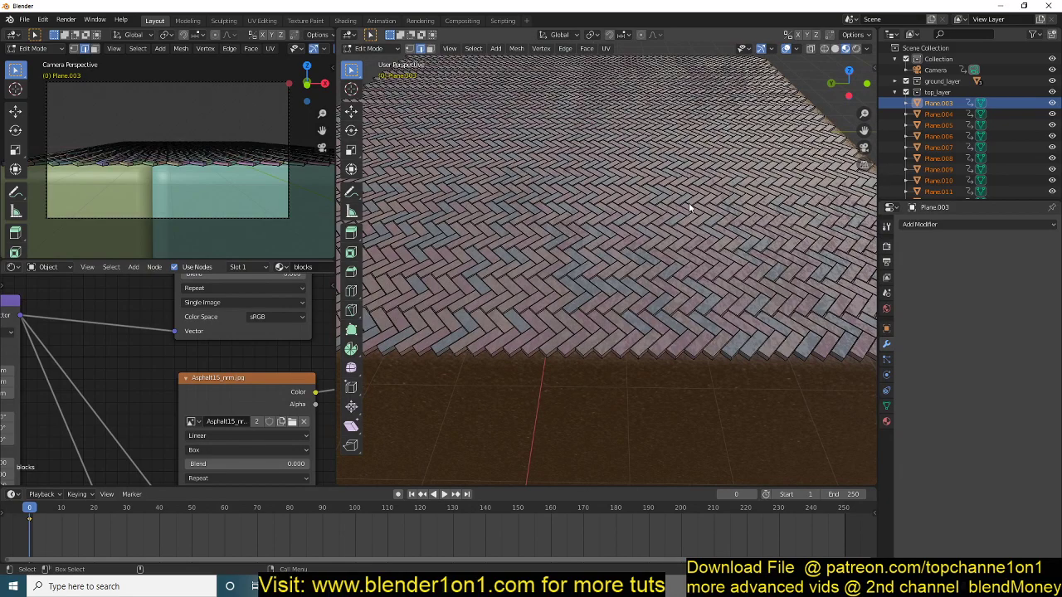
pyautogui.press('Tab')
pyautogui.moveTo(713, 220); pyautogui.dragTo(575, 214, button='middle')
pyautogui.scroll(5, 632, 230)
pyautogui.scroll(-6, 622, 219)
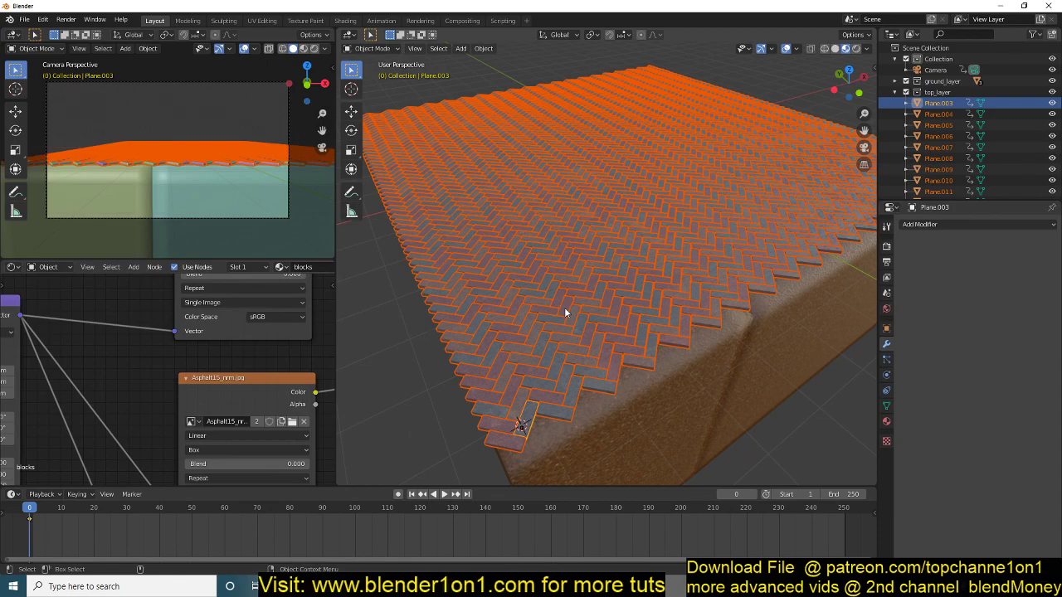
# Set the origin of every separated brick to its own geometry
pyautogui.keyDown('shift'); pyautogui.moveTo(538, 367); pyautogui.dragTo(548, 316, button='middle'); pyautogui.keyUp('shift')
pyautogui.scroll(2, 547, 319)
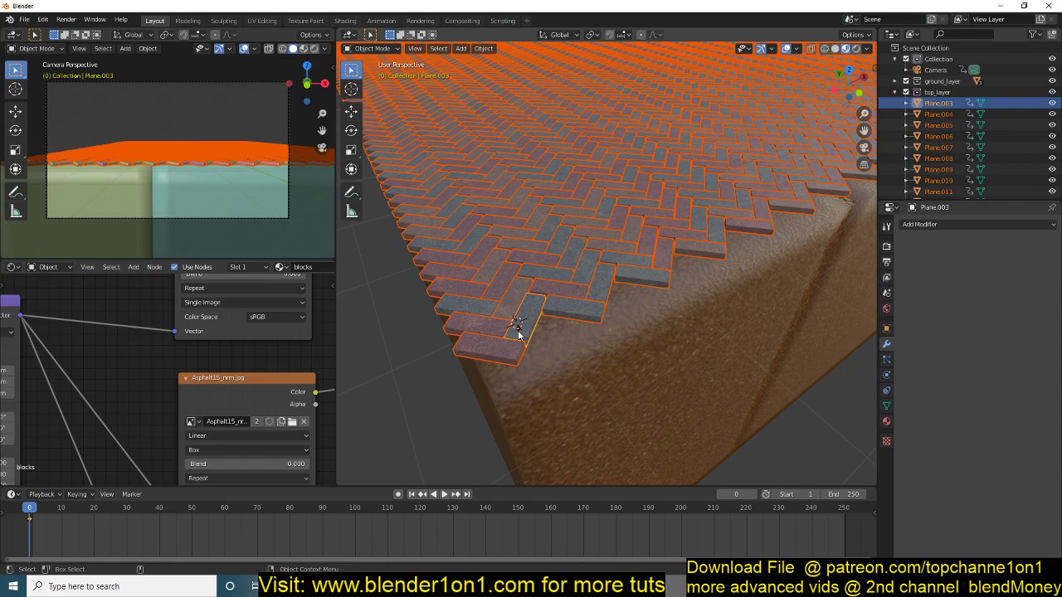
pyautogui.rightClick(541, 187)
pyautogui.moveTo(555, 214)
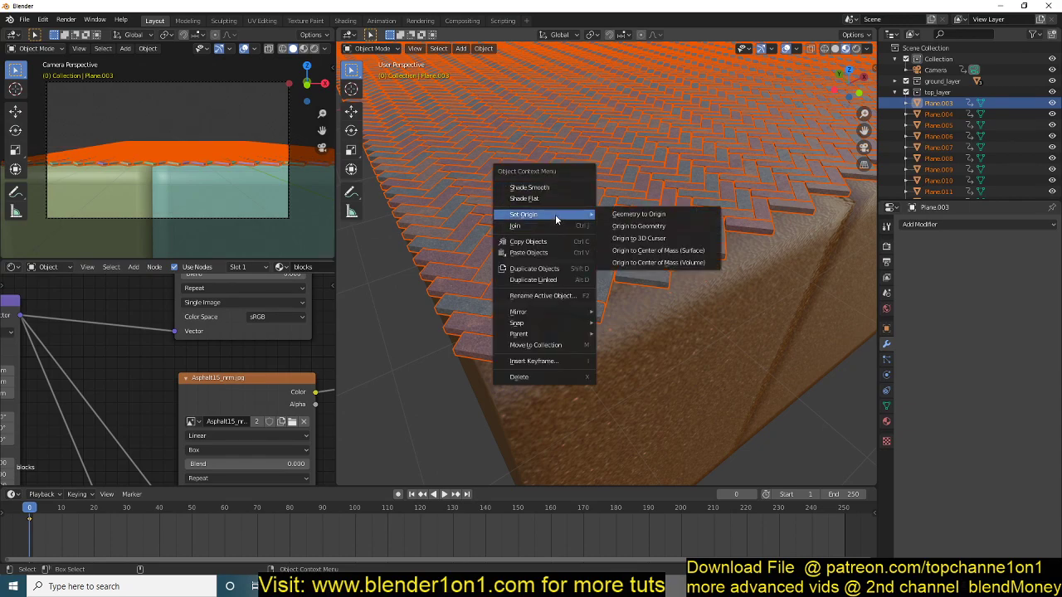
pyautogui.click(649, 233)
pyautogui.scroll(-5, 649, 235)
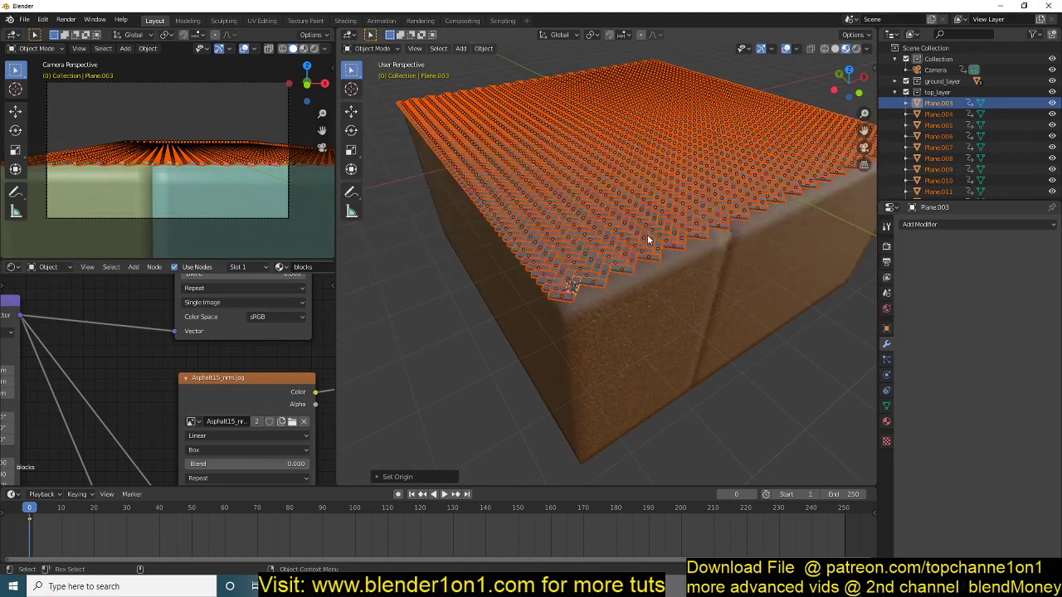
# Clear the selection and play the animation to check how the separated bricks behave
pyautogui.hotkey('alt', 'a')
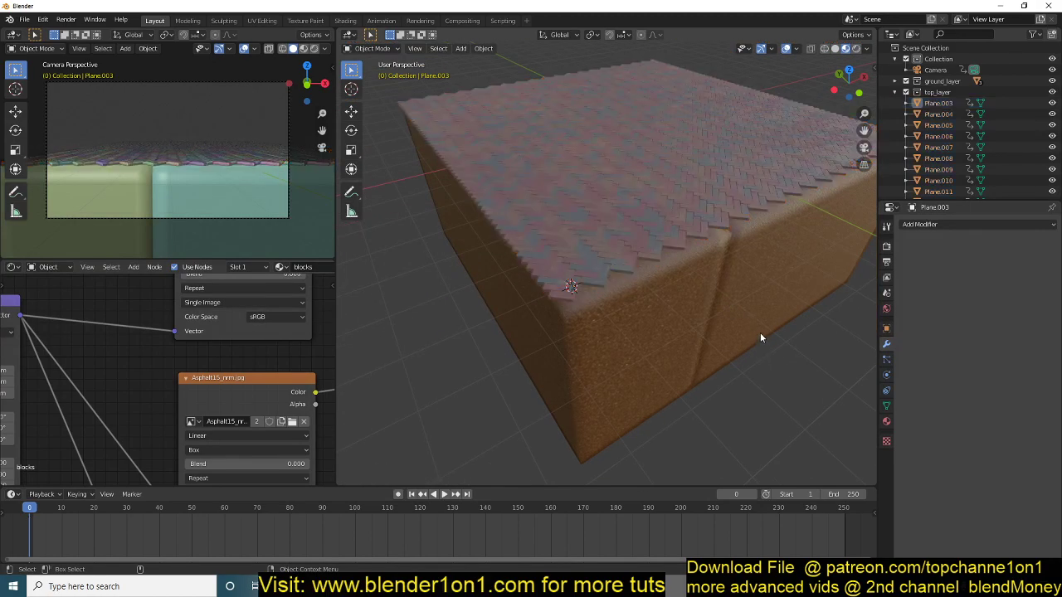
pyautogui.scroll(6, 760, 333)
pyautogui.scroll(4, 619, 337)
pyautogui.moveTo(628, 334); pyautogui.dragTo(696, 316, button='middle')
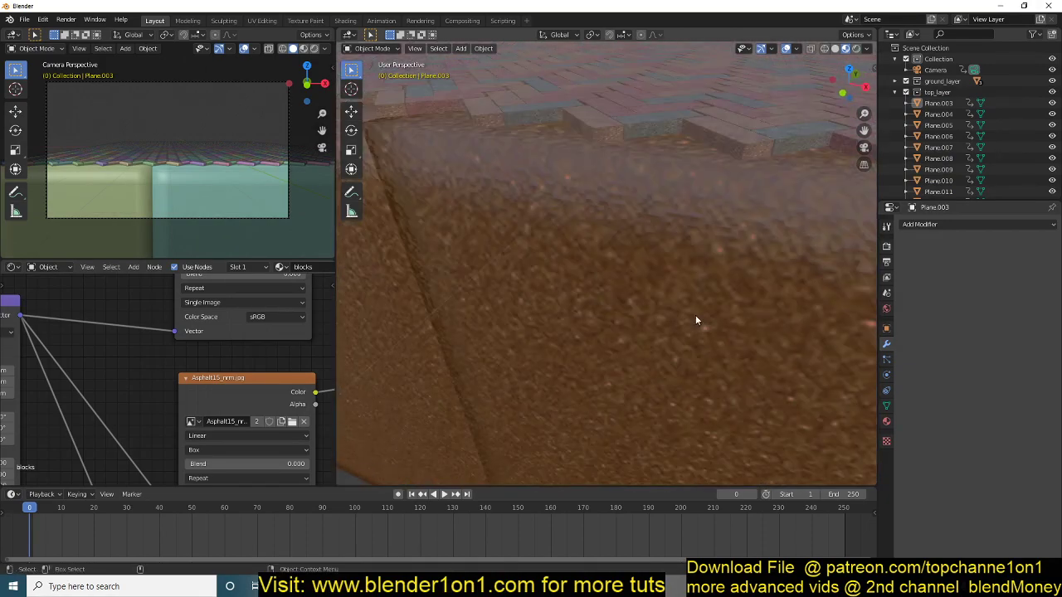
pyautogui.scroll(-5, 550, 333)
pyautogui.moveTo(550, 334); pyautogui.dragTo(605, 338, button='middle')
pyautogui.press('space')
pyautogui.press('Escape')
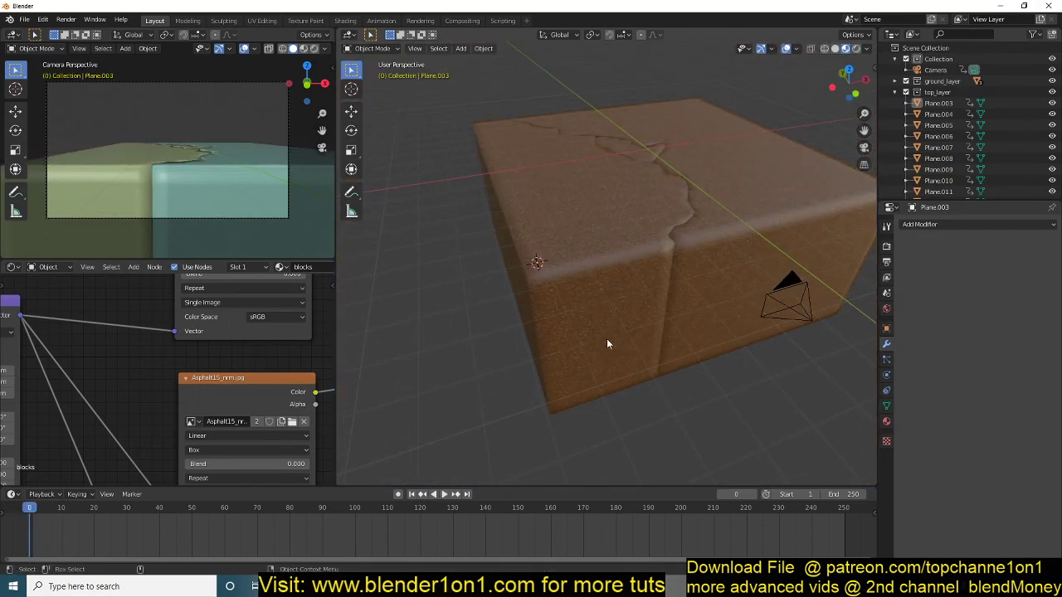
pyautogui.scroll(-5, 606, 338)
pyautogui.scroll(8, 589, 321)
# Undo the last changes to the bricks, back through the origin change
pyautogui.press('ctrl')
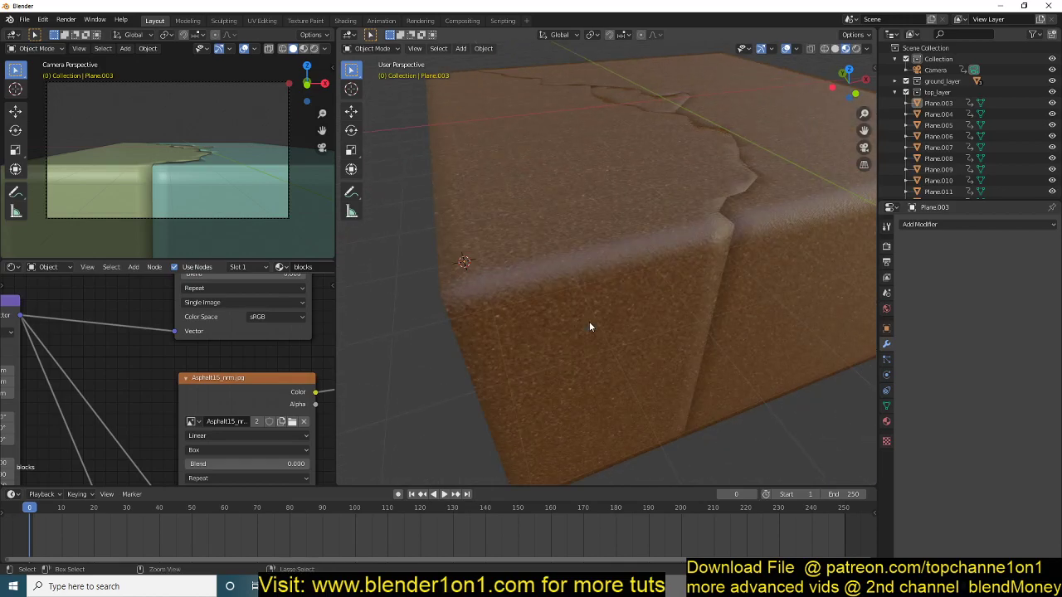
pyautogui.hotkey('ctrl', 'z')
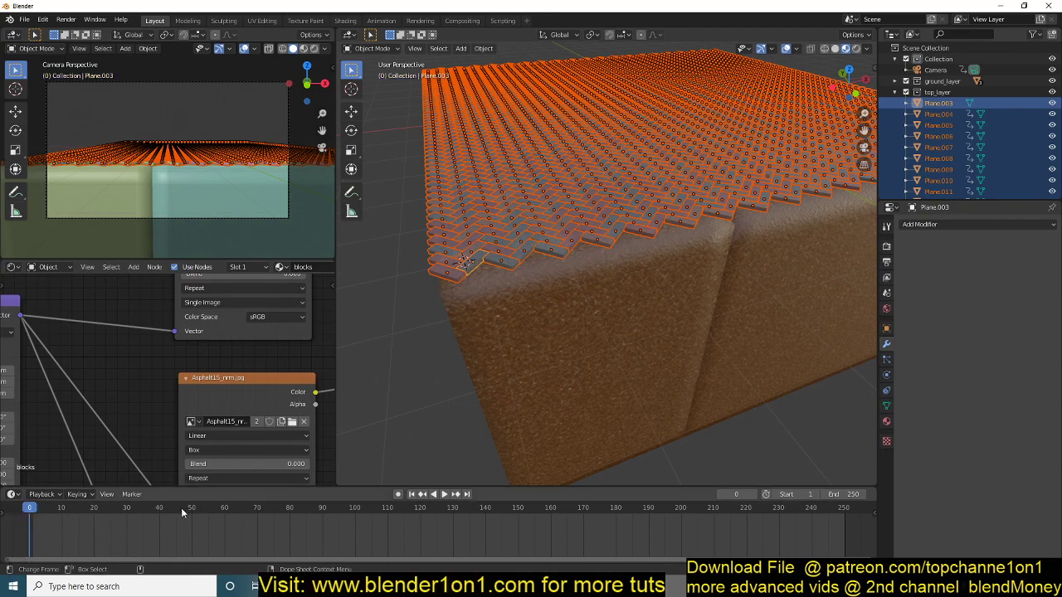
pyautogui.hotkey('ctrl', 'z')
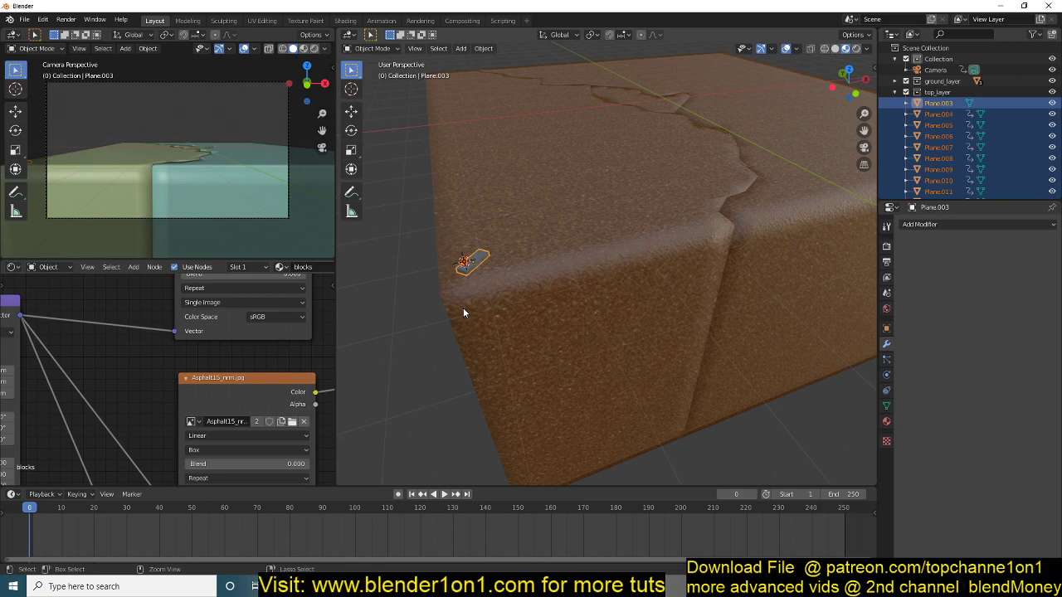
pyautogui.hotkey('ctrl', 'shift', 'z')
pyautogui.hotkey('ctrl', 'shift', 'z')
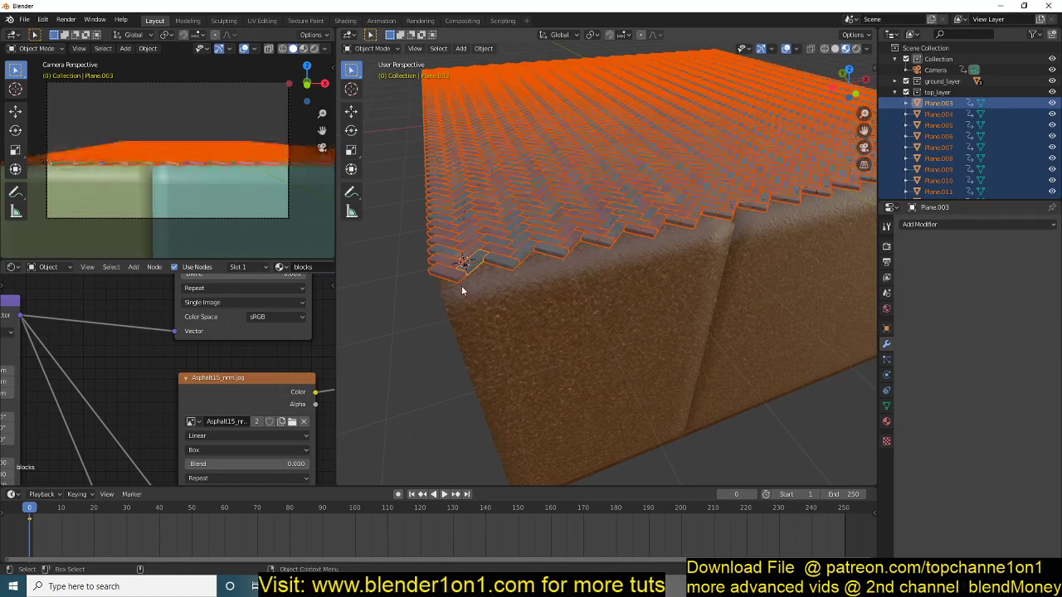
# Delete the active brick's keyframe at frame 0 and check its curves in the Graph Editor
pyautogui.rightClick(314, 544)
pyautogui.click(315, 527)
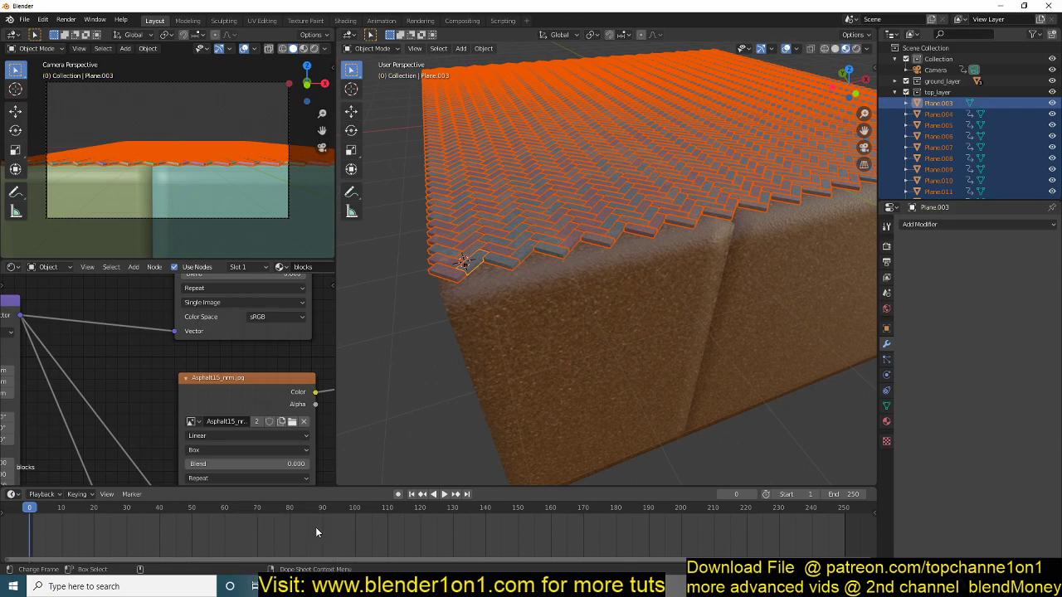
pyautogui.hotkey('ctrl', 'Tab')
pyautogui.press('Home')
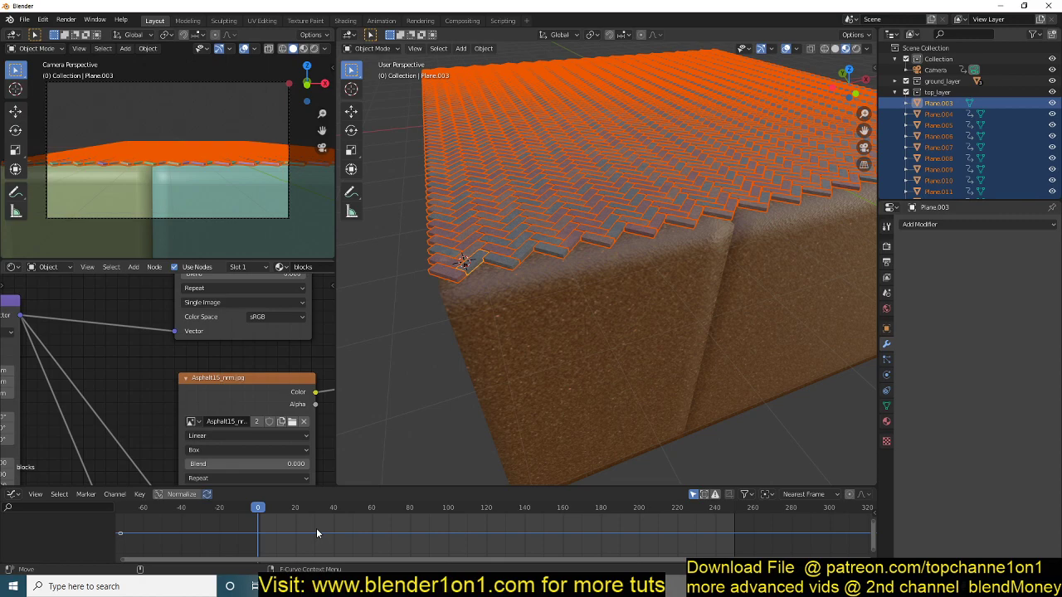
pyautogui.hotkey('ctrl', 'Tab')
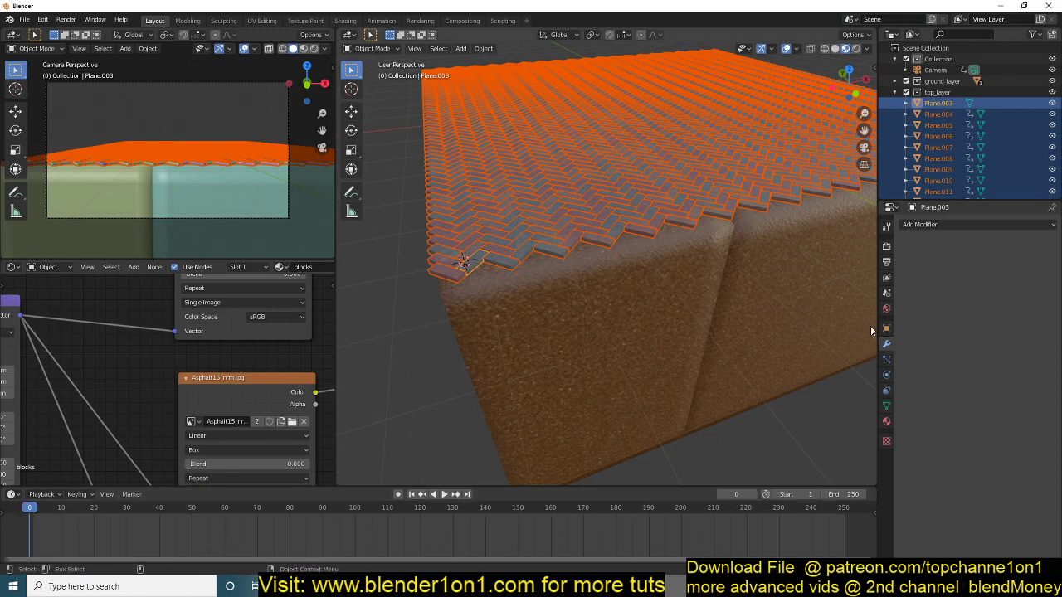
# Test the playback, try applying the object transform to all selected bricks, and undo it
pyautogui.press('space')
pyautogui.press('Escape')
pyautogui.hotkey('ctrl', 'a')
pyautogui.click(553, 292)
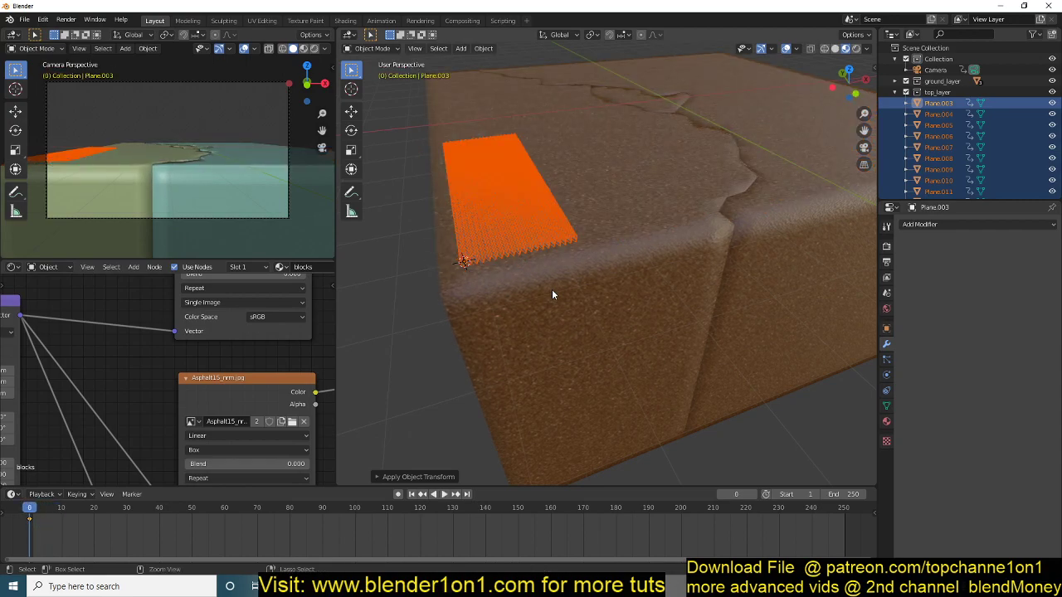
pyautogui.hotkey('ctrl', 'z')
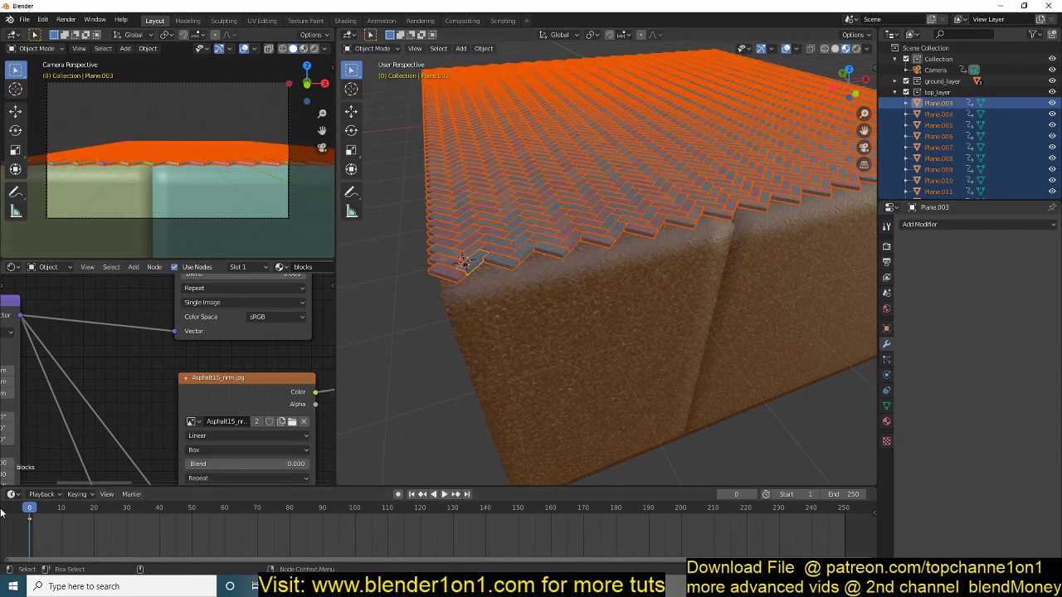
# Delete the active brick's keyframe at frame 0 and link its animation data to all selected bricks
pyautogui.rightClick(44, 518)
pyautogui.click(45, 517)
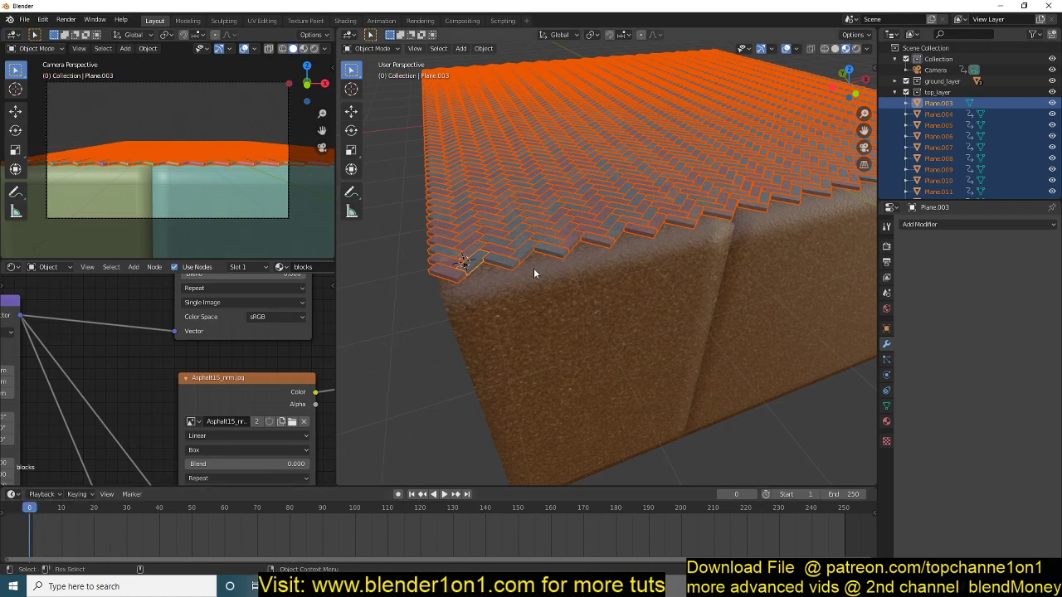
pyautogui.hotkey('ctrl', 'l')
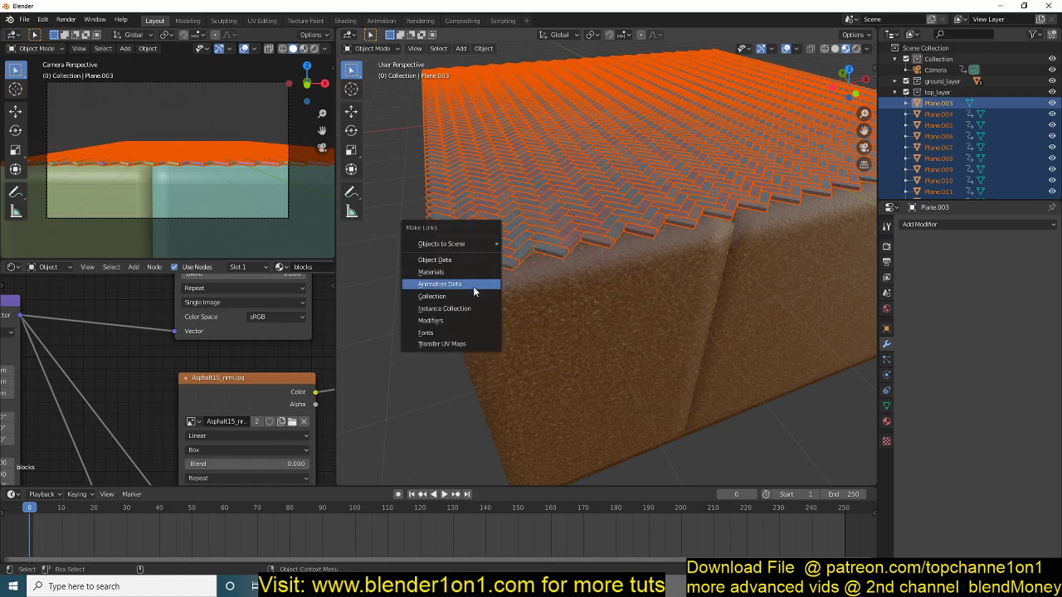
pyautogui.click(474, 290)
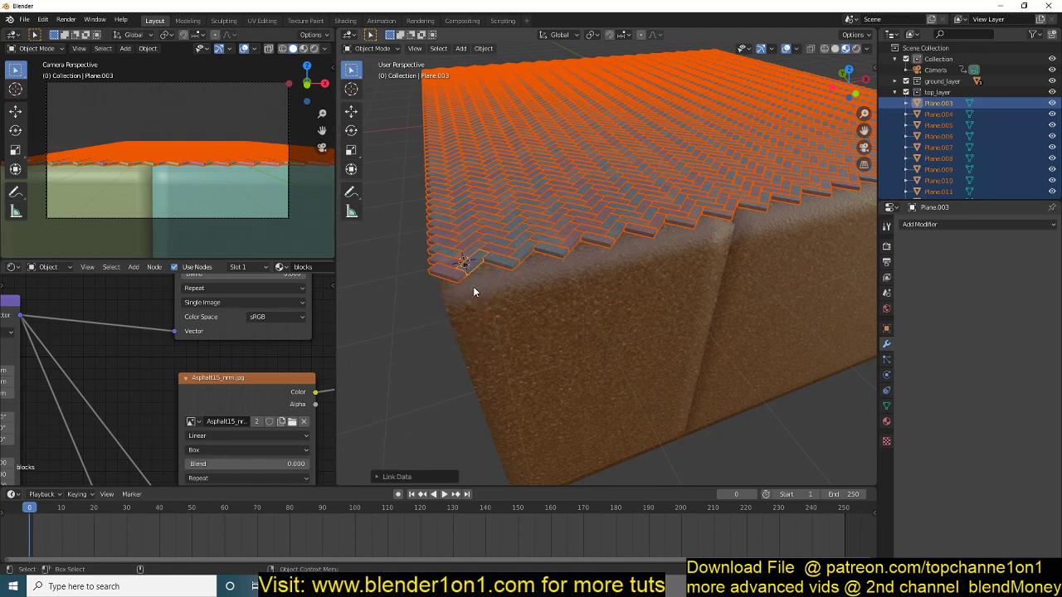
# Check the timeline for remaining keyframes and play the animation to test the bricks over the splitting ground
pyautogui.click(104, 522)
pyautogui.click(40, 522)
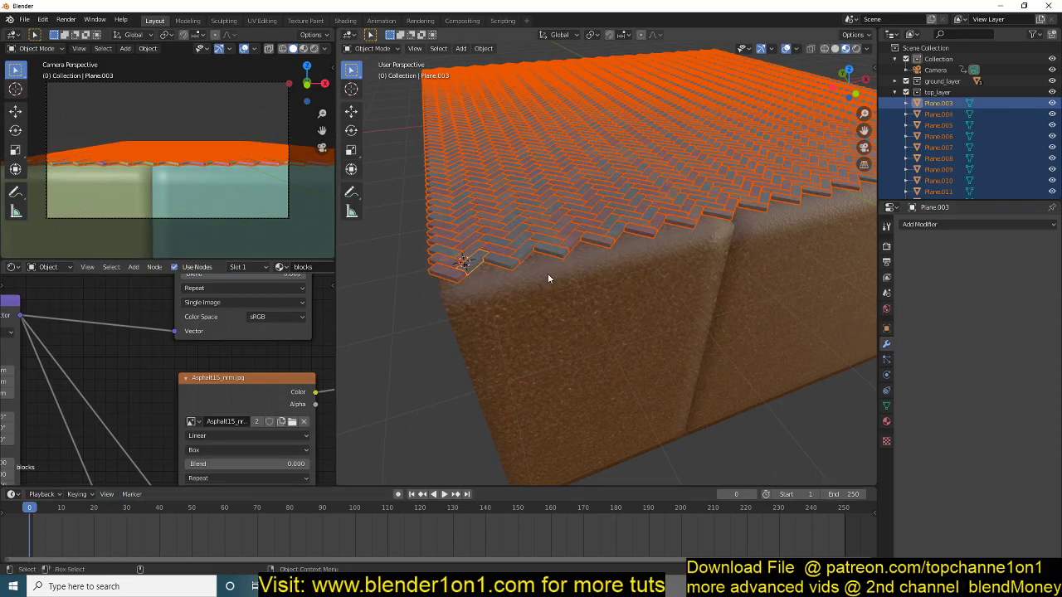
pyautogui.press('space')
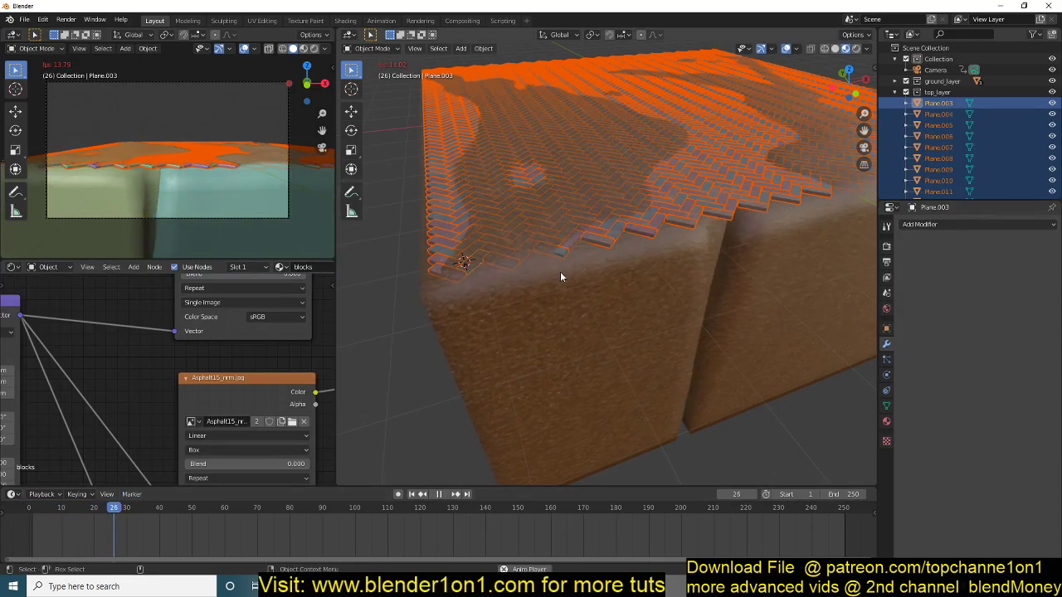
pyautogui.press('Escape')
pyautogui.moveTo(600, 194); pyautogui.dragTo(645, 148, button='middle')
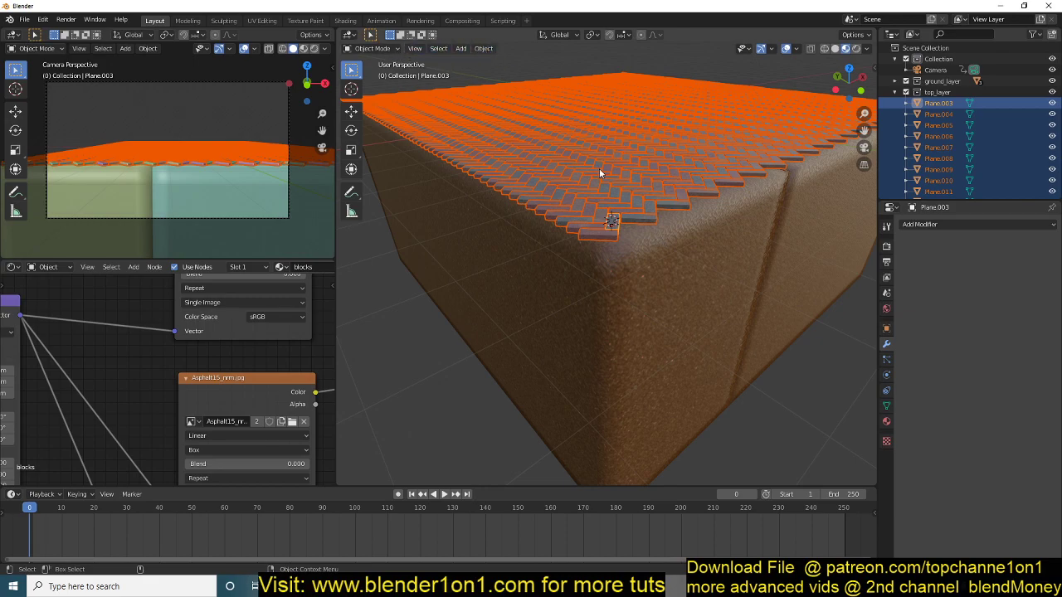
# Add active rigid bodies to all selected bricks and test-play the simulation
pyautogui.click(490, 50)
pyautogui.moveTo(529, 305)
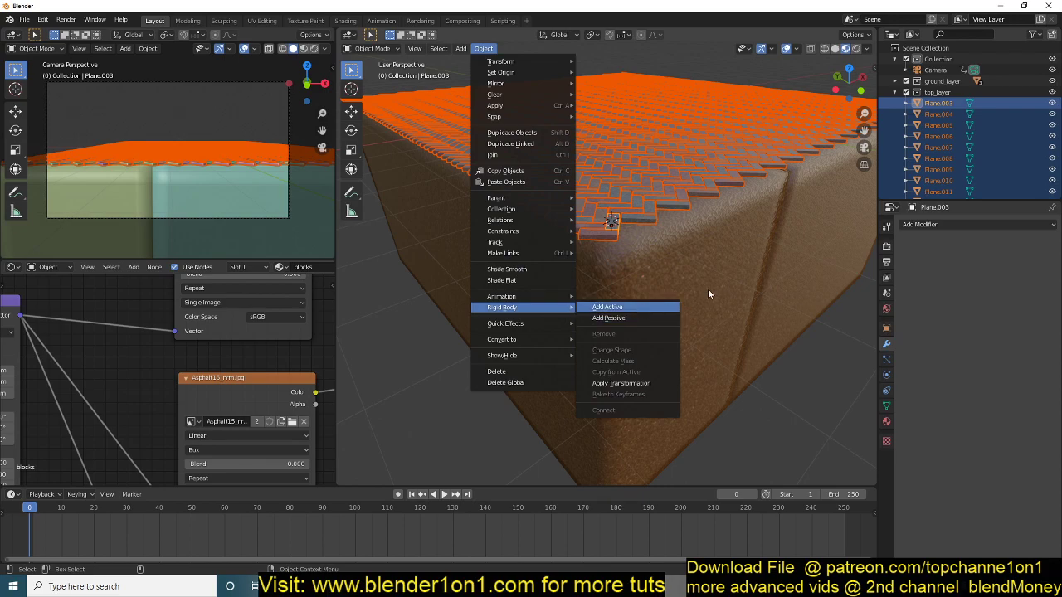
pyautogui.press('Return')
pyautogui.moveTo(730, 260); pyautogui.dragTo(701, 268, button='middle')
pyautogui.press('space')
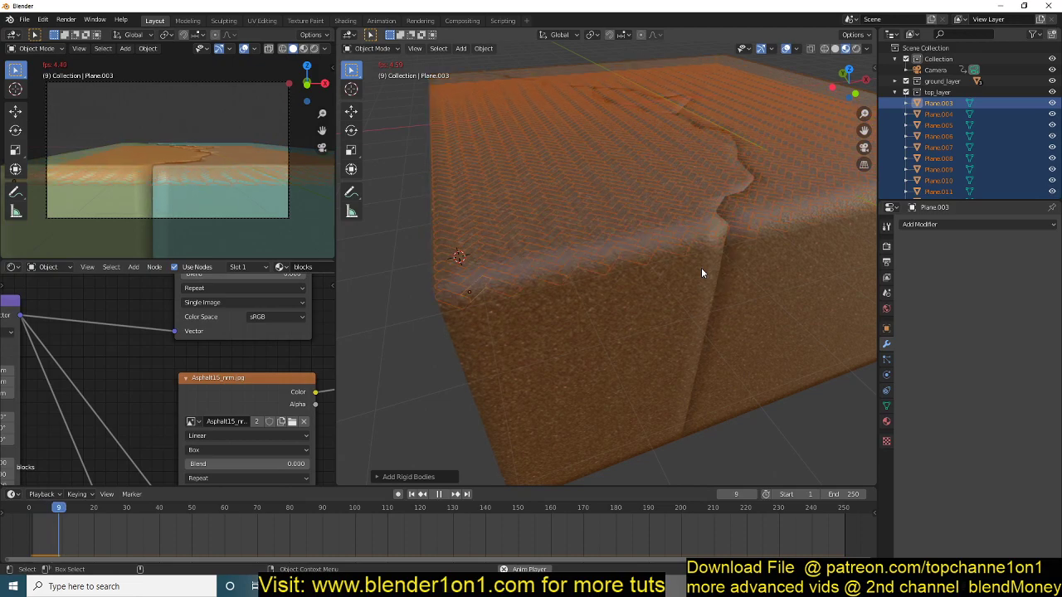
pyautogui.press('Escape')
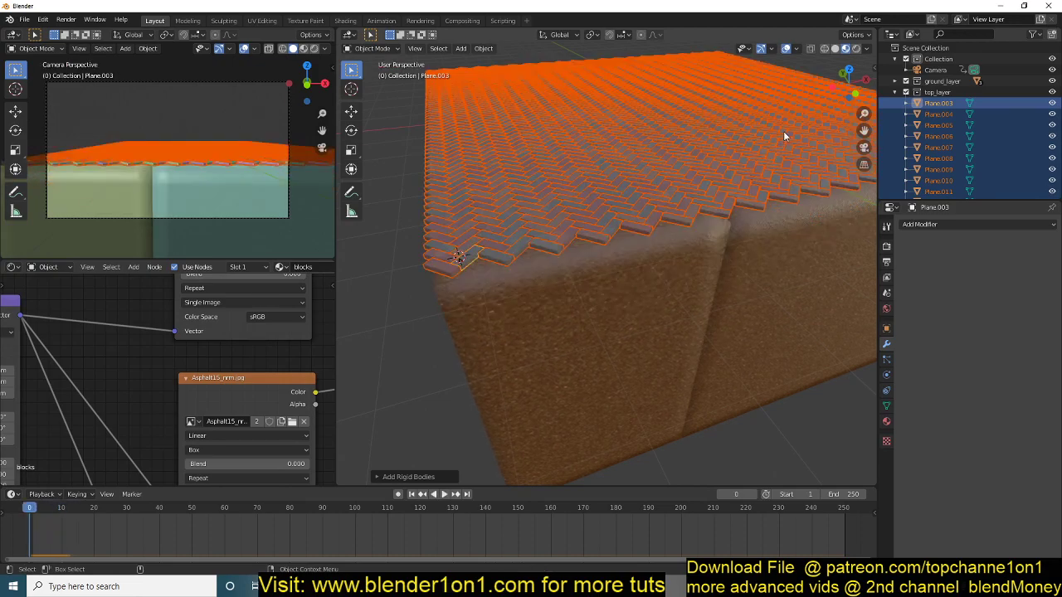
# Switch the main viewport to solid shading and replay the rigid body simulation
pyautogui.click(835, 49)
pyautogui.press('space')
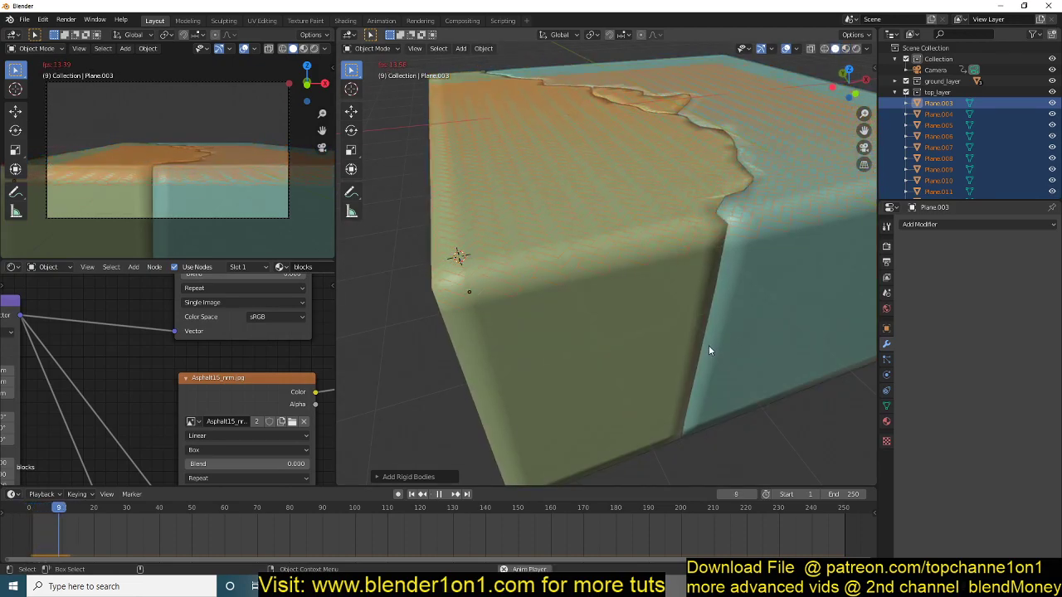
pyautogui.press('Escape')
# Exclude the top_layer collection from the view layer so that only the ground pieces remain displayed
pyautogui.click(706, 345)
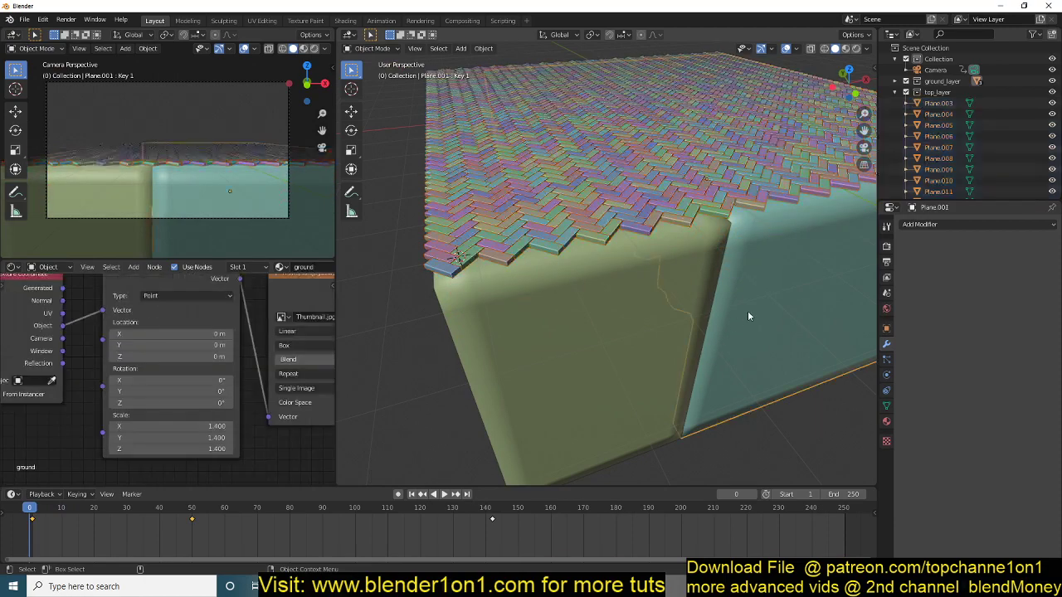
pyautogui.click(633, 333)
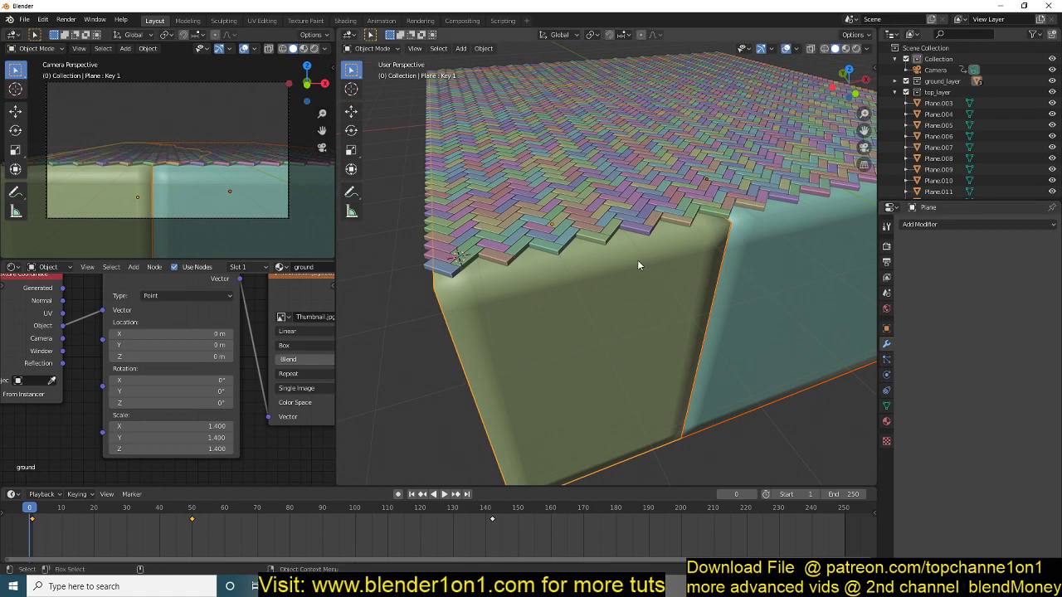
pyautogui.click(906, 81)
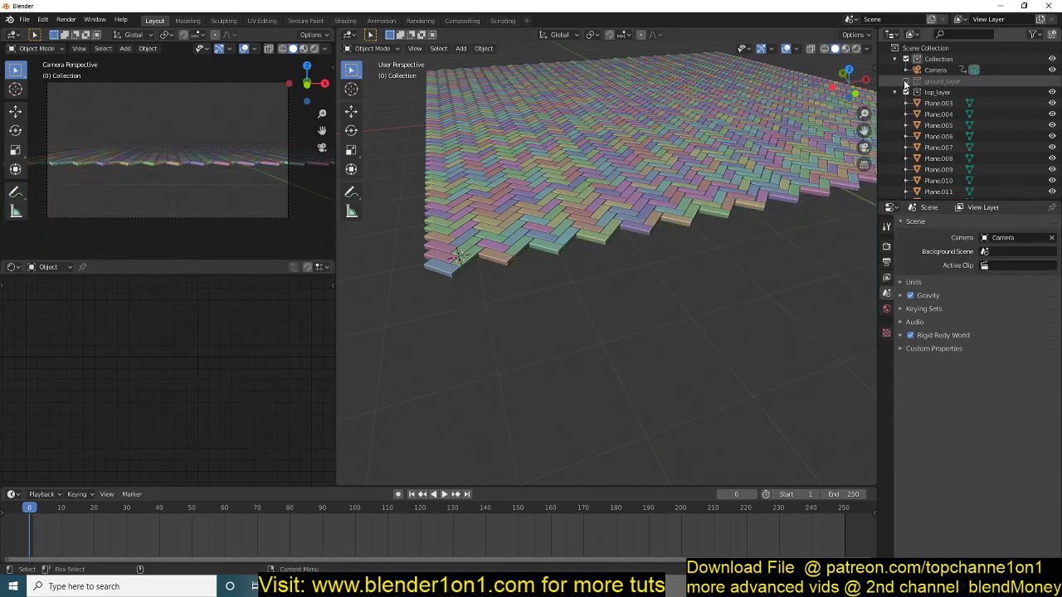
pyautogui.click(906, 82)
# Select all three ground pieces, including the small middle fragment, and add passive rigid bodies to them
pyautogui.moveTo(682, 134); pyautogui.dragTo(730, 153, button='middle')
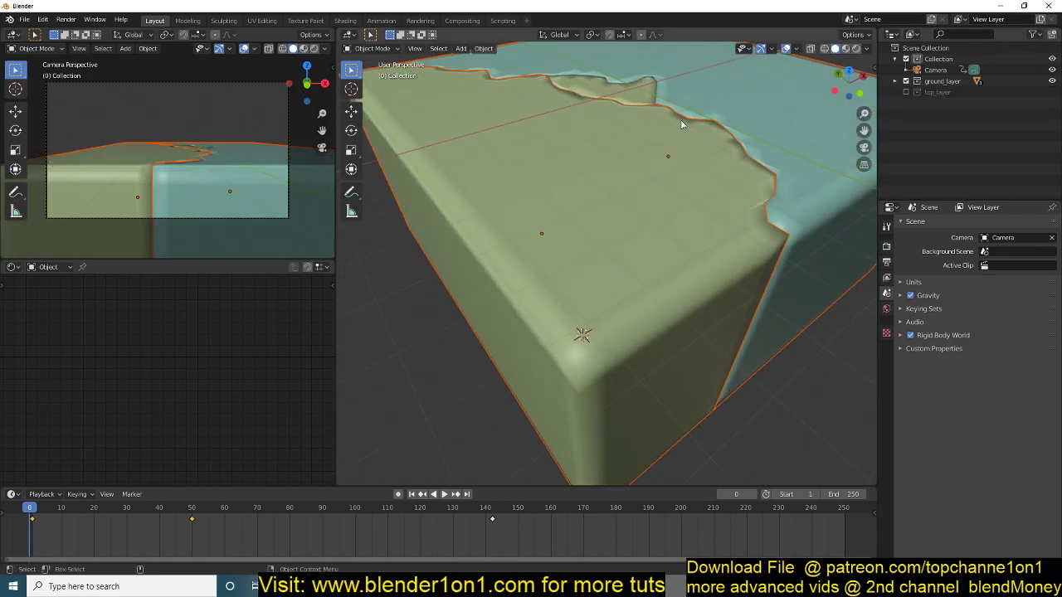
pyautogui.keyDown('shift'); pyautogui.click(631, 84); pyautogui.keyUp('shift')
pyautogui.moveTo(575, 90); pyautogui.dragTo(531, 62, button='middle')
pyautogui.click(484, 48)
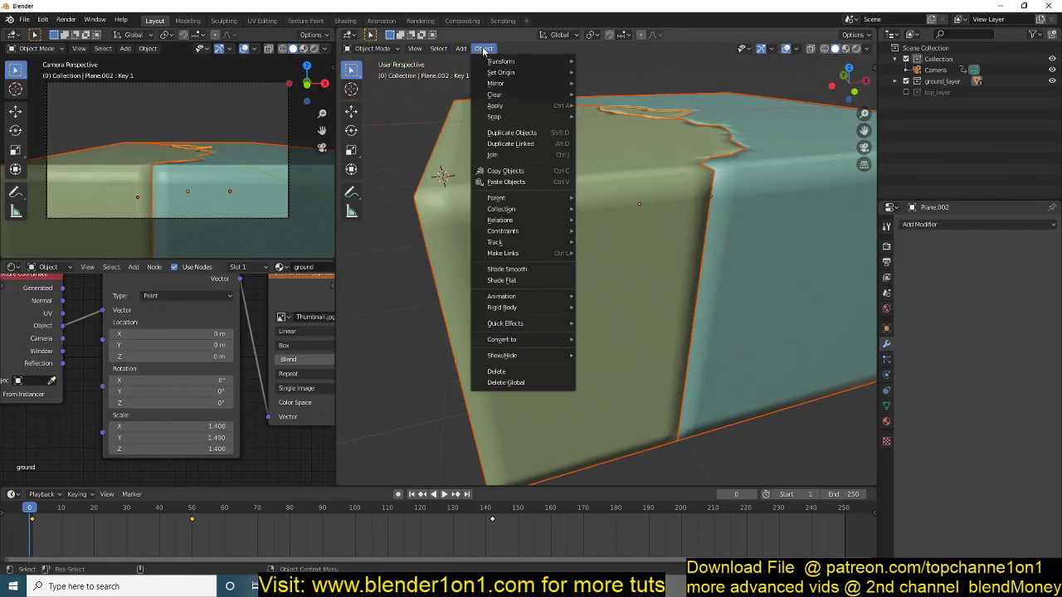
pyautogui.moveTo(538, 308)
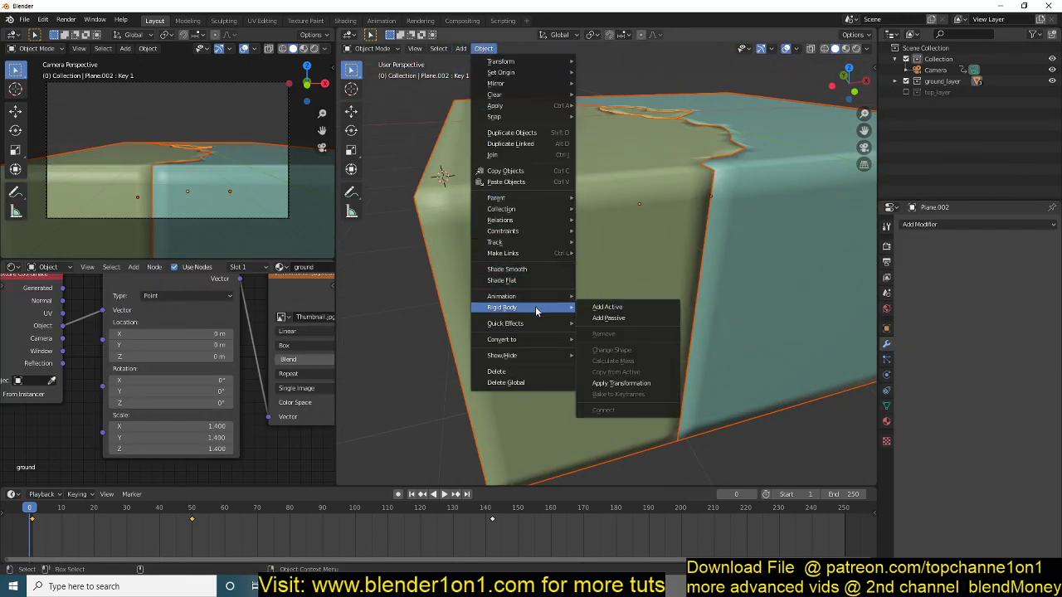
pyautogui.click(610, 317)
pyautogui.click(609, 309)
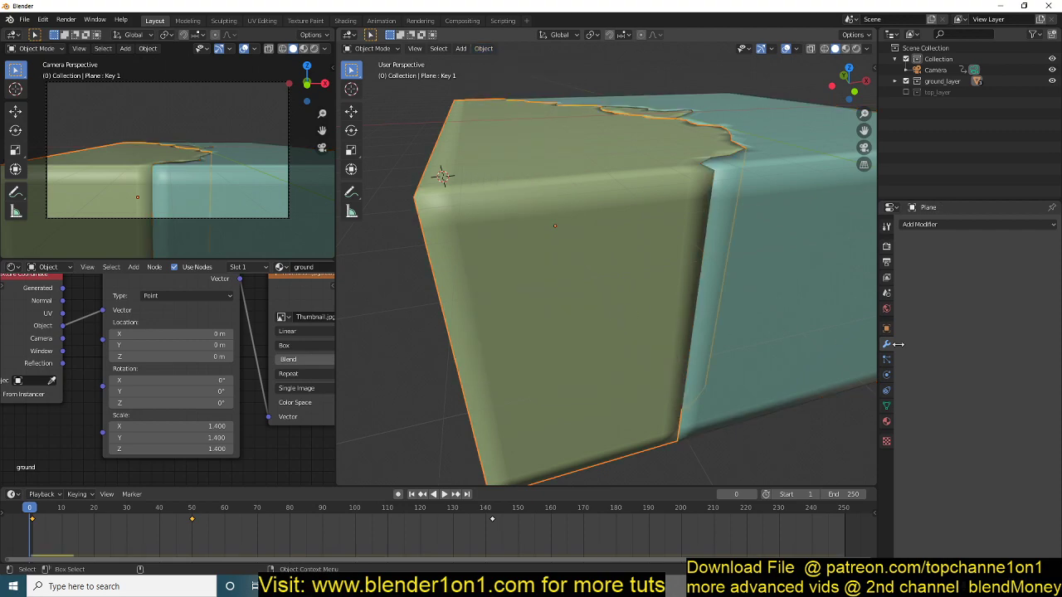
# Enable the Animated rigid body setting on each of the three ground pieces
pyautogui.click(886, 374)
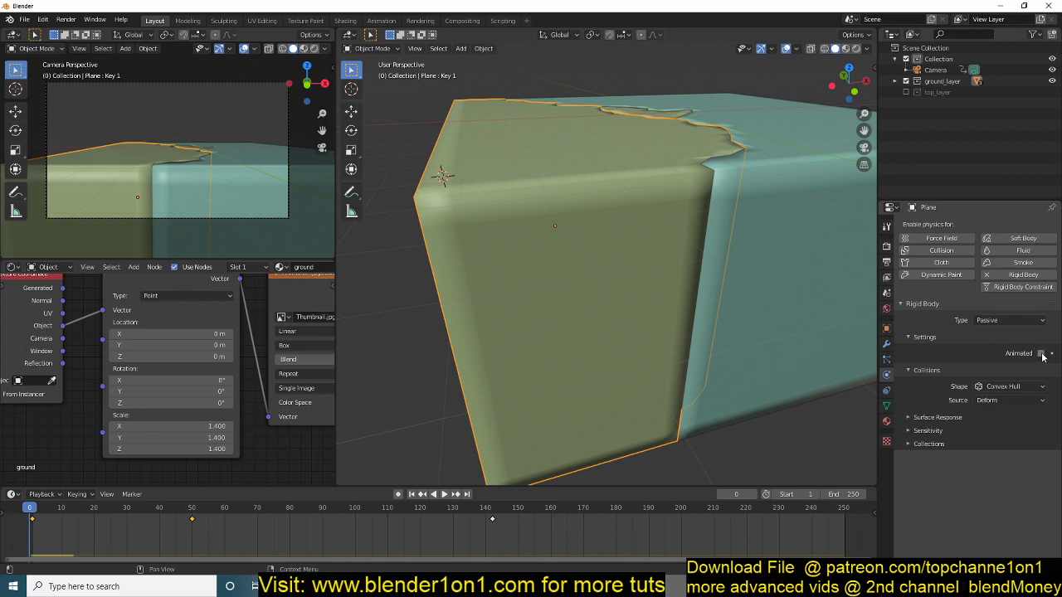
pyautogui.click(726, 176)
pyautogui.click(1041, 354)
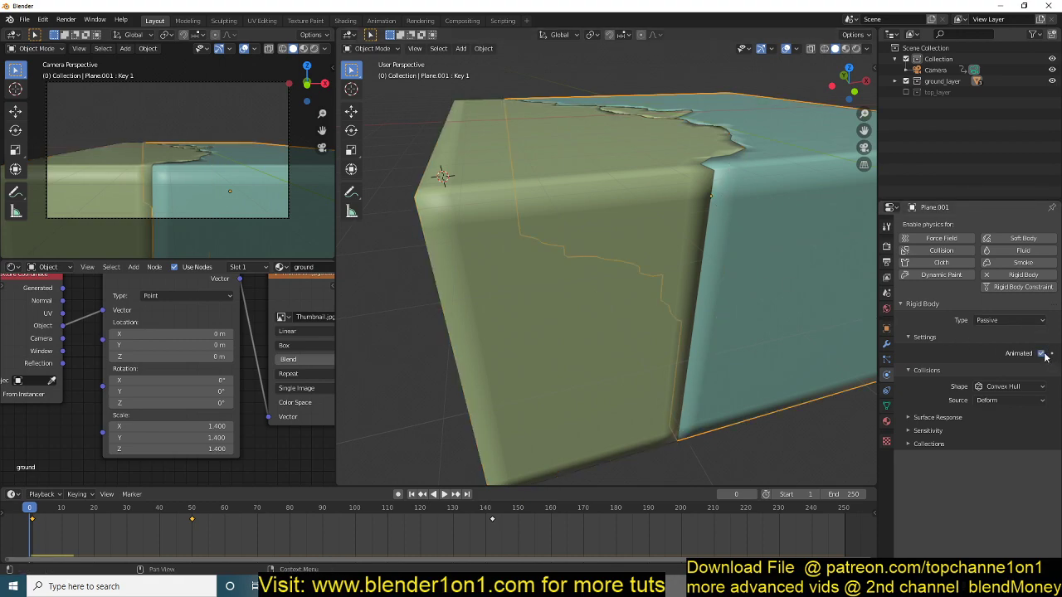
pyautogui.click(664, 115)
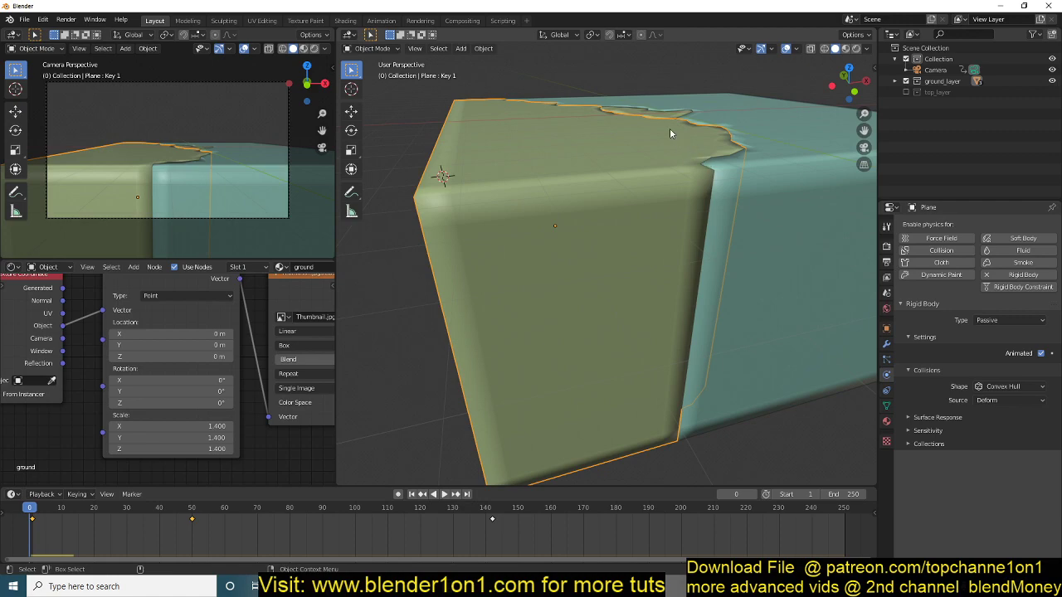
pyautogui.click(662, 113)
pyautogui.click(1041, 354)
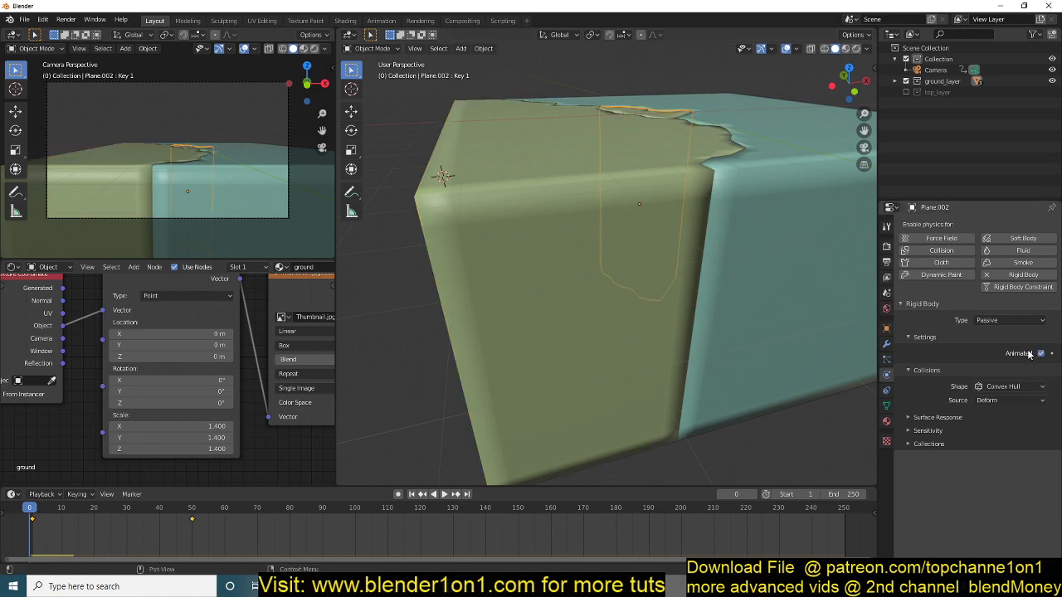
pyautogui.click(803, 432)
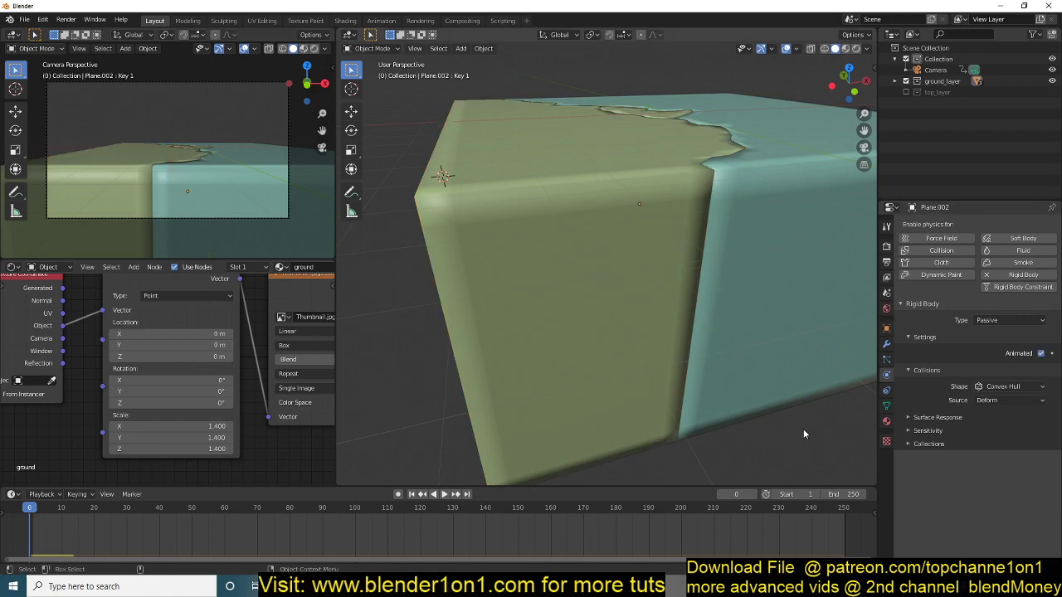
# Include the top_layer collection again, test-play the brick simulation over the moving ground, and return to frame 0
pyautogui.click(905, 92)
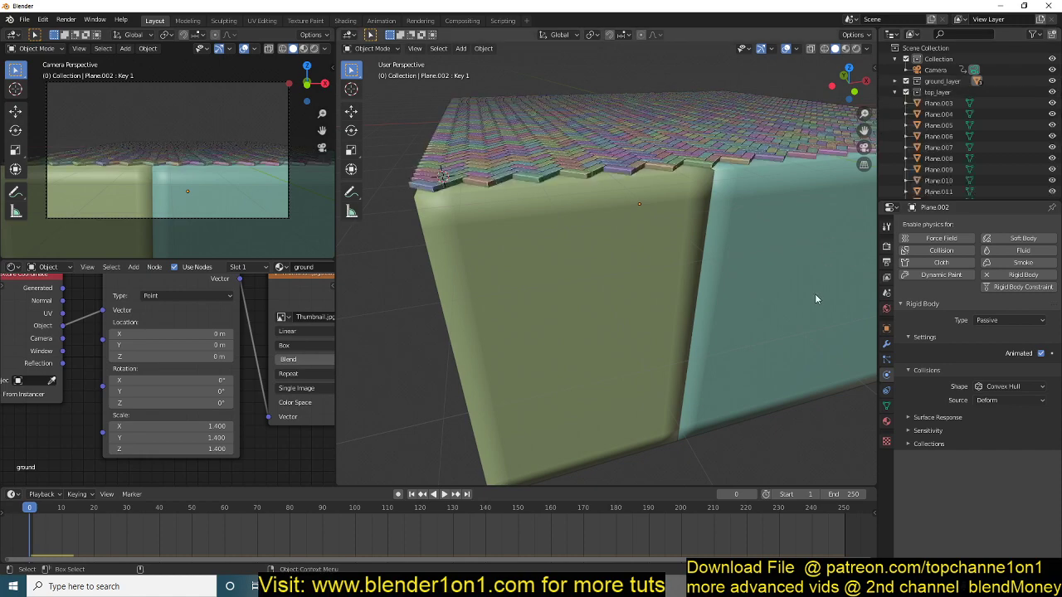
pyautogui.press('space')
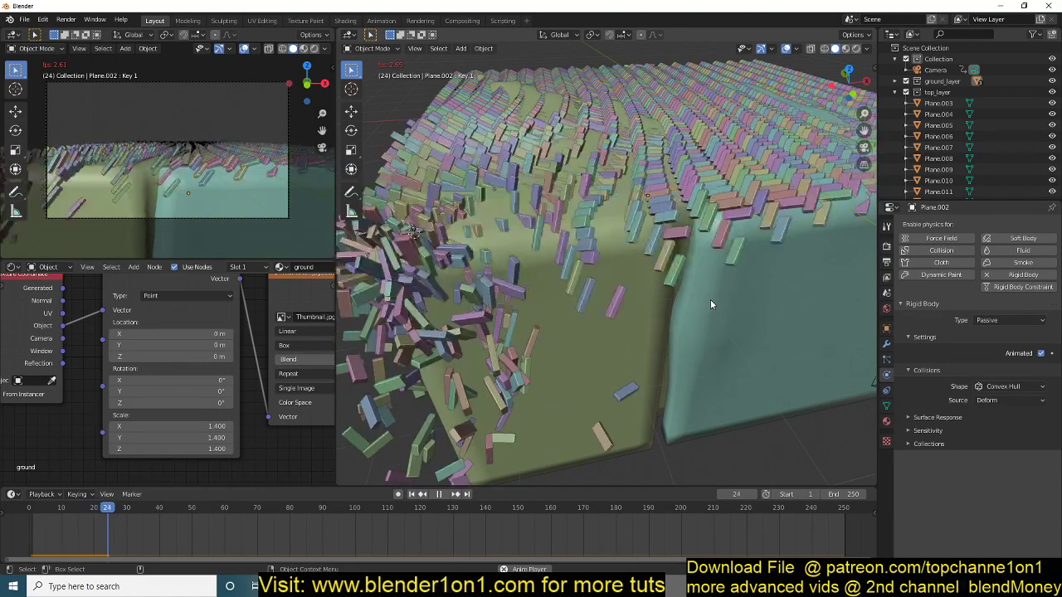
pyautogui.press('space')
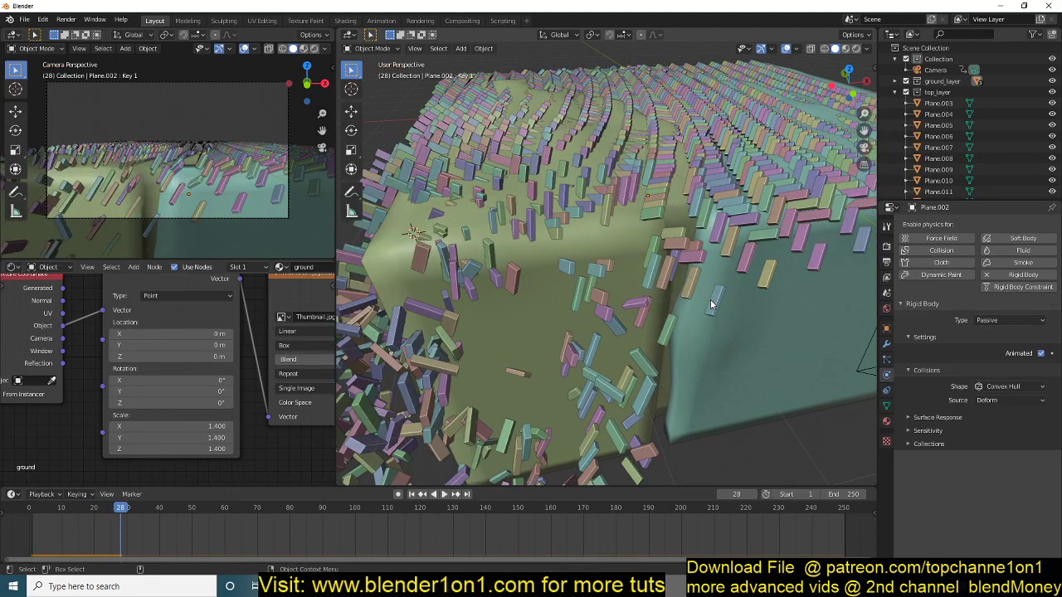
pyautogui.click(29, 531)
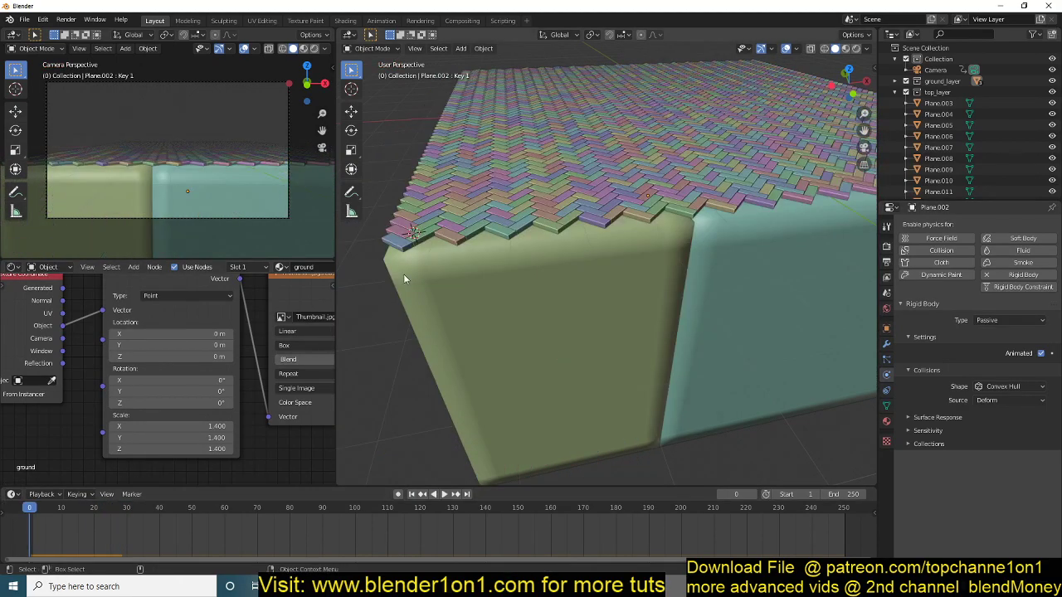
# Switch to the other Blender window with the earth quake1 file and close it without saving
pyautogui.moveTo(490, 229); pyautogui.dragTo(525, 199, button='middle')
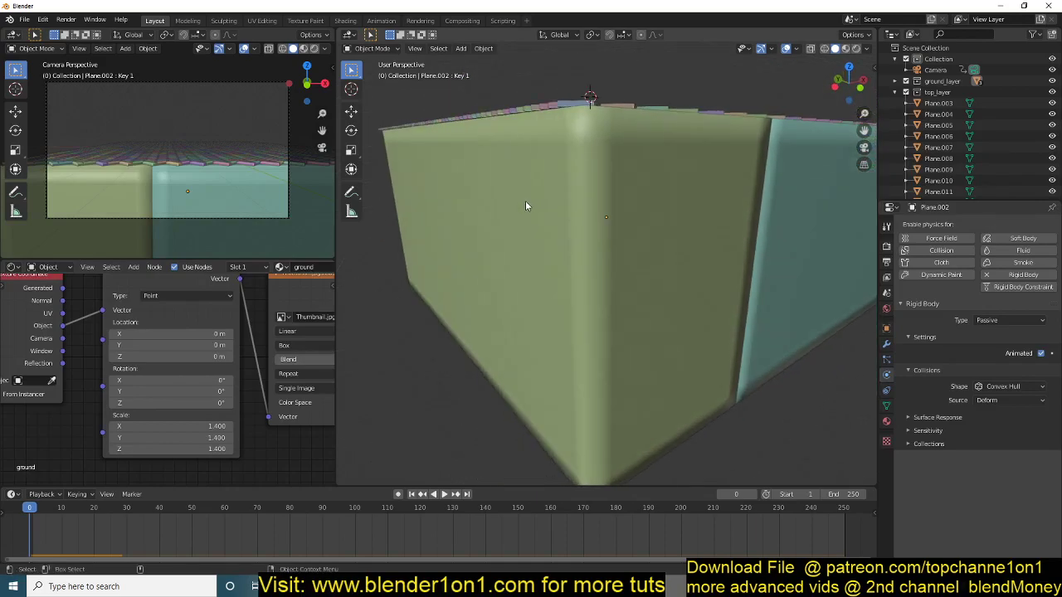
pyautogui.click(341, 585)
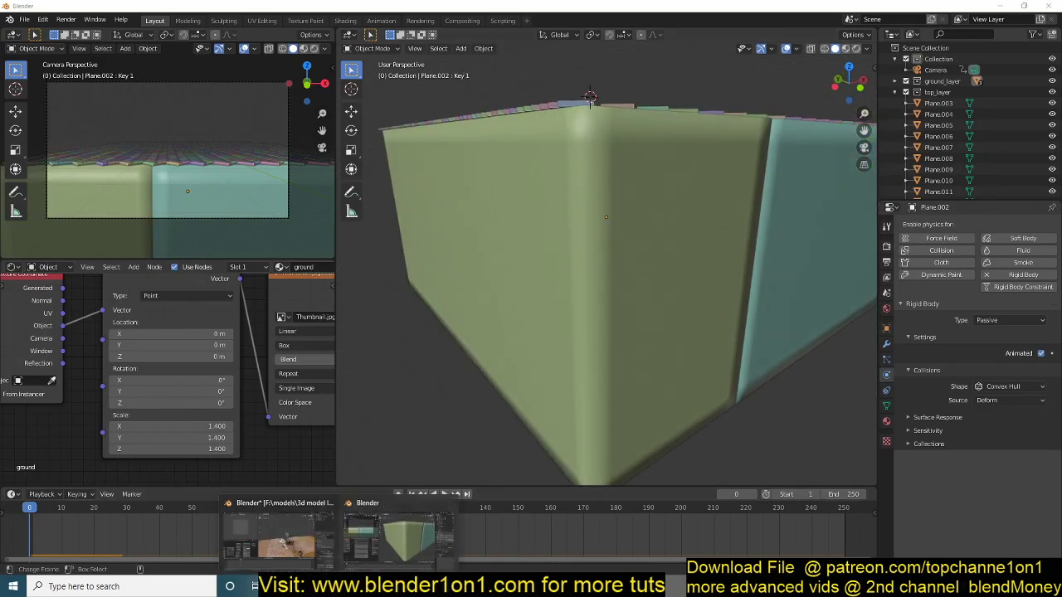
pyautogui.click(307, 529)
pyautogui.click(1051, 6)
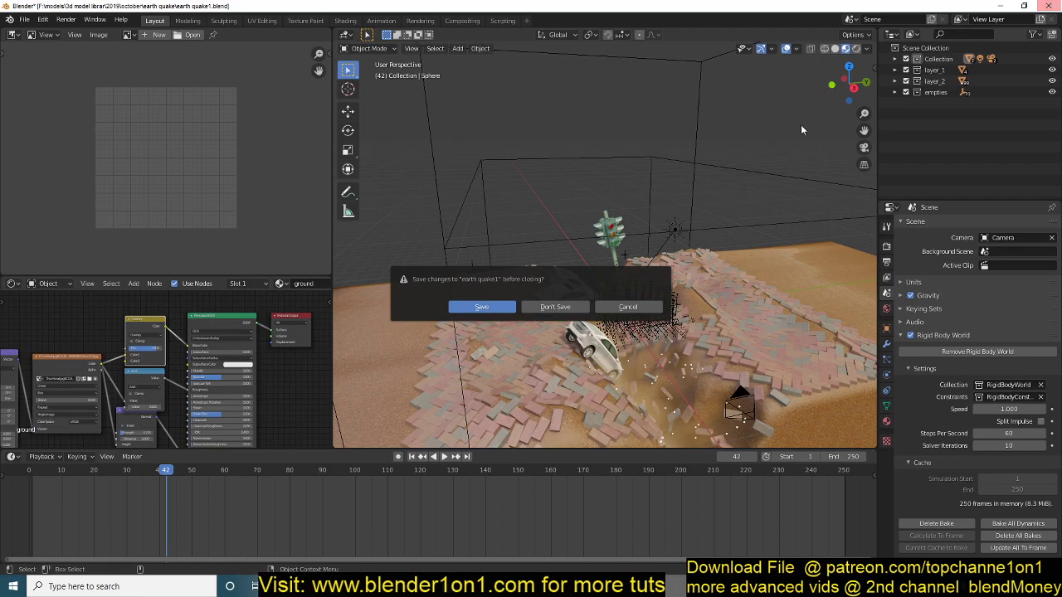
pyautogui.click(571, 305)
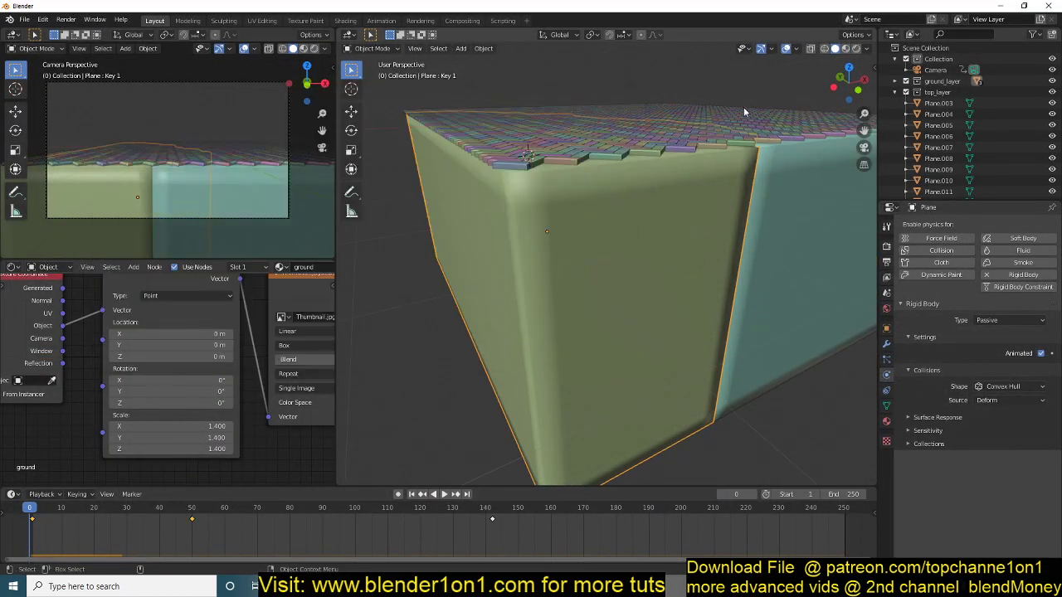
# Replay the rigid body simulation, jump to frame 251 to check the bricks, and return to the first frame
pyautogui.press('space')
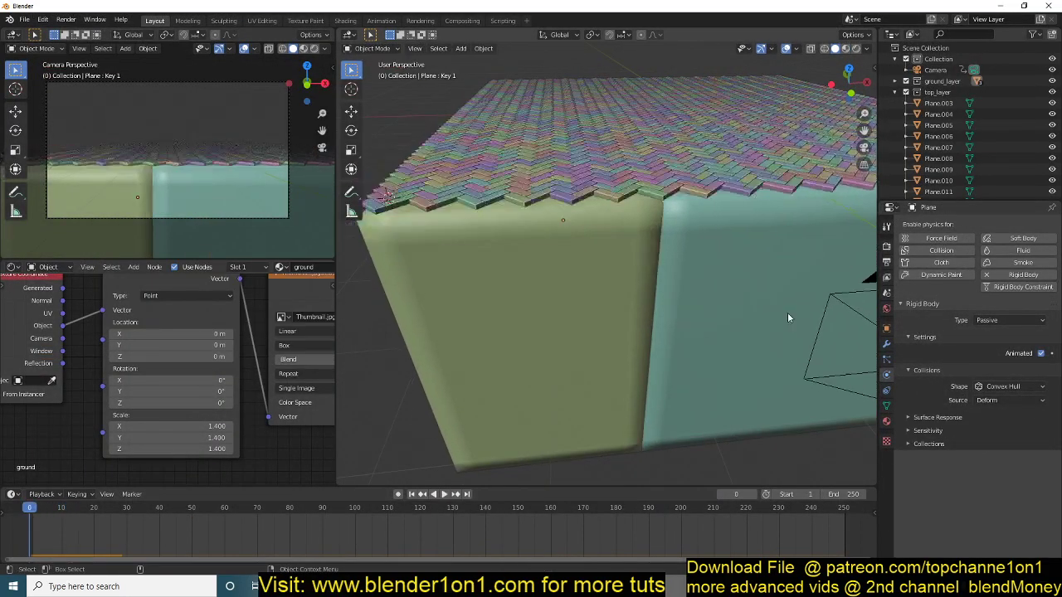
pyautogui.click(846, 526)
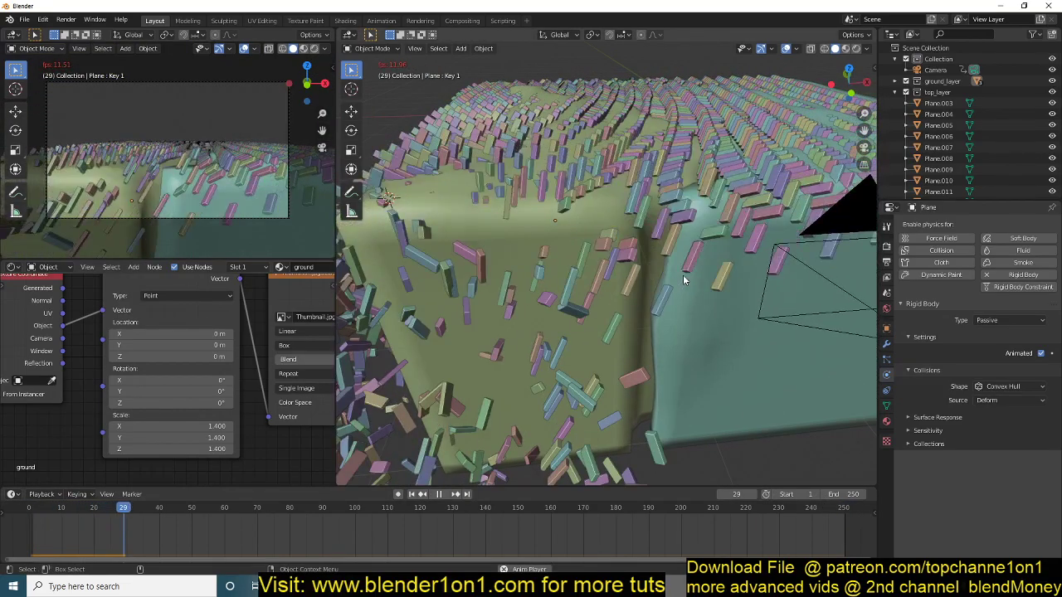
pyautogui.press('Escape')
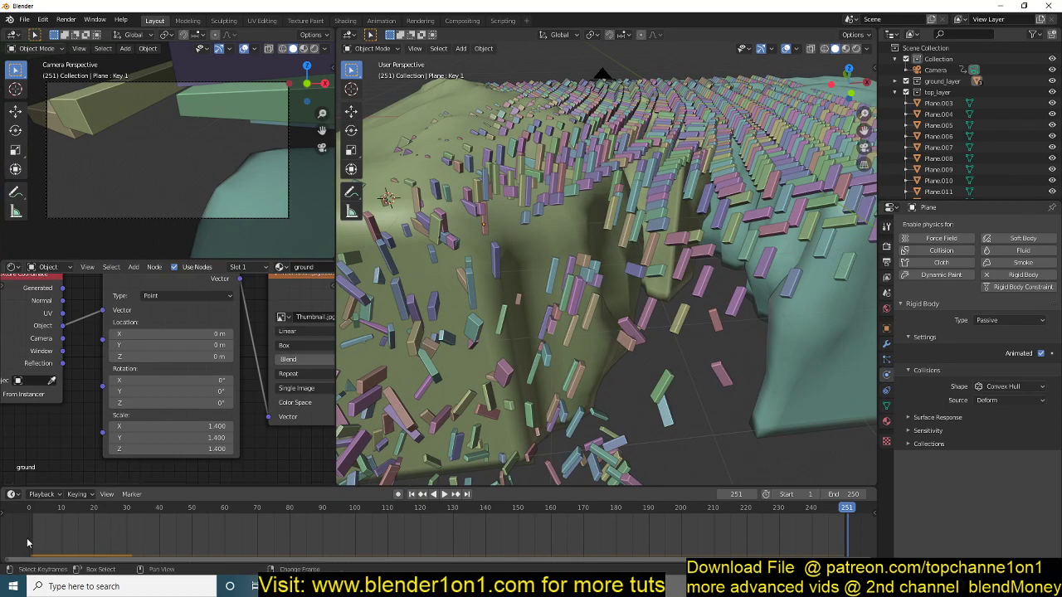
pyautogui.hotkey('shift', 'Left')
# Examine several individual bricks near the front edge of the pavement, including their rigid body settings
pyautogui.click(561, 170)
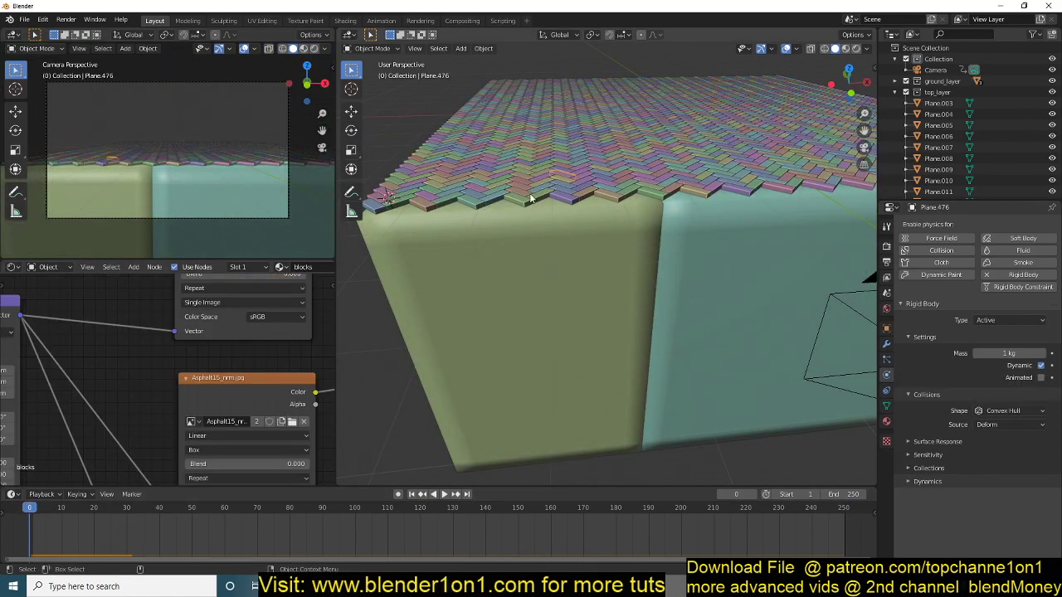
pyautogui.click(560, 192)
pyautogui.moveTo(561, 193); pyautogui.dragTo(603, 198, button='middle')
pyautogui.click(619, 188)
pyautogui.click(604, 198)
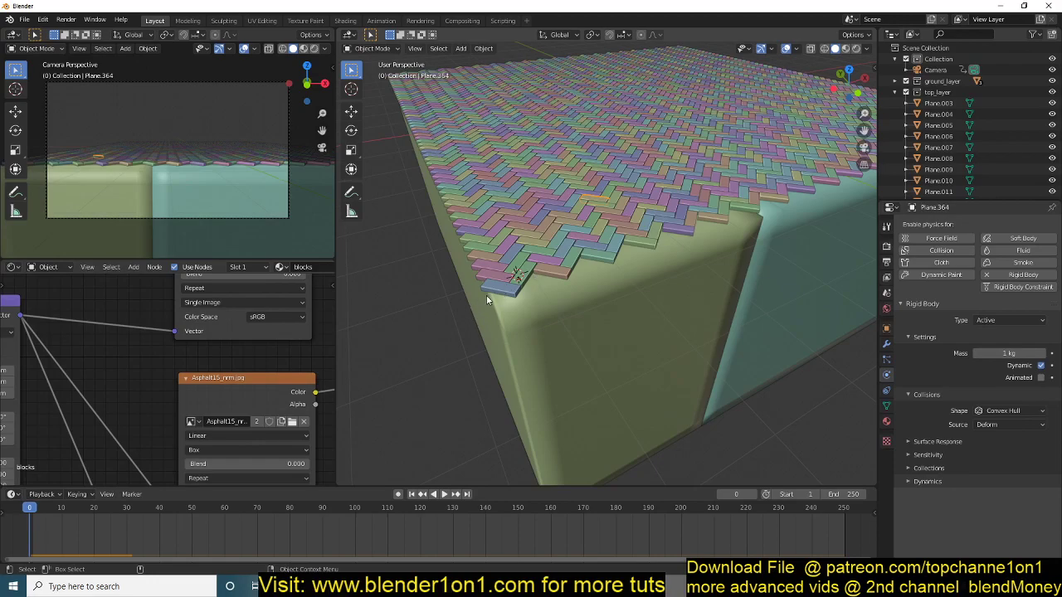
pyautogui.click(544, 266)
pyautogui.click(564, 230)
# Try to select all bricks through the collection they share with one picked brick
pyautogui.hotkey('shift', 'g')
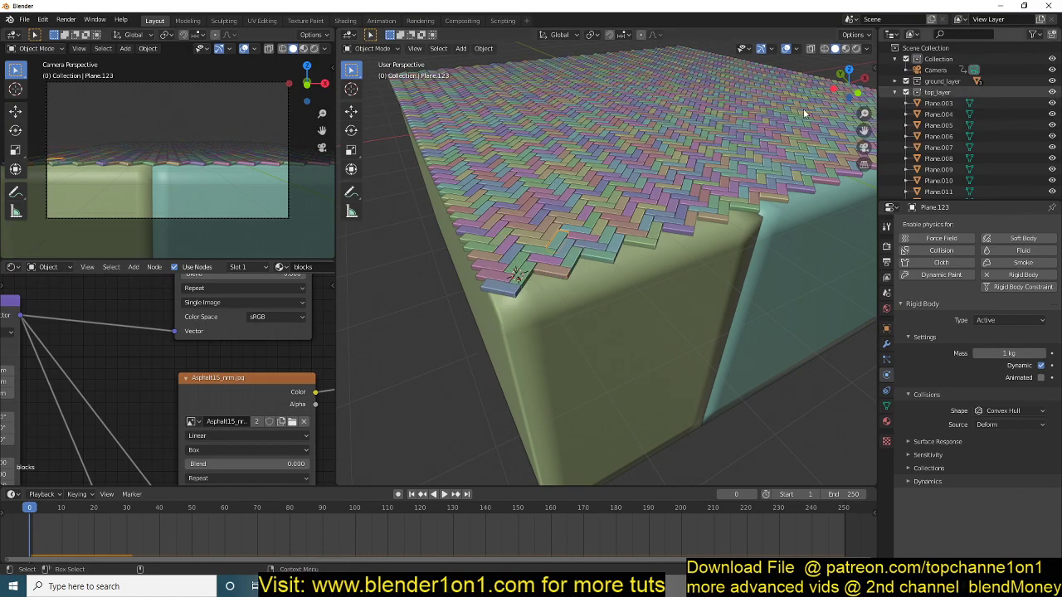
pyautogui.click(605, 195)
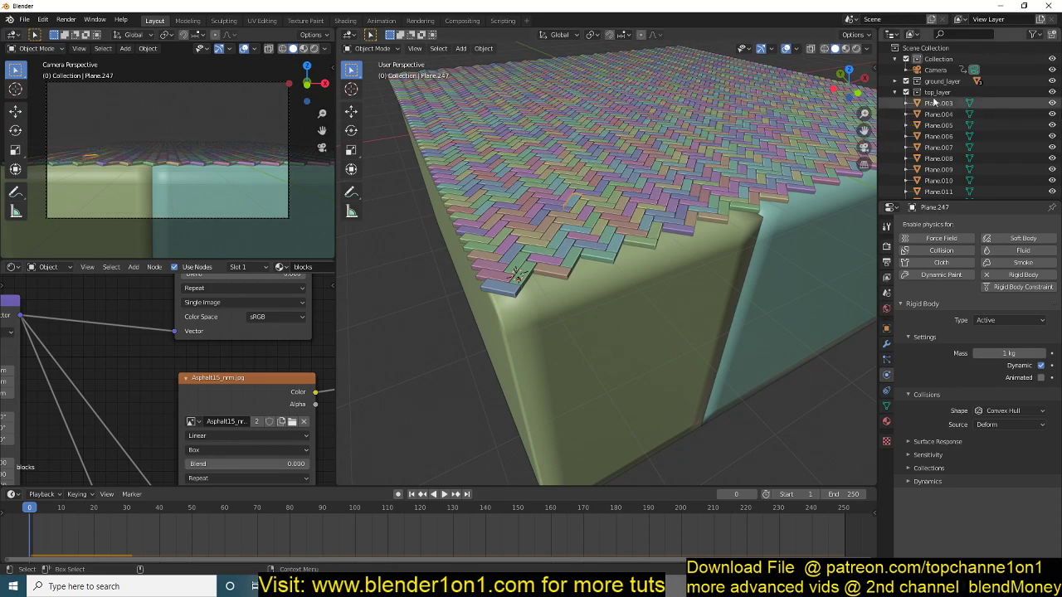
pyautogui.click(628, 203)
pyautogui.hotkey('shift', 'g')
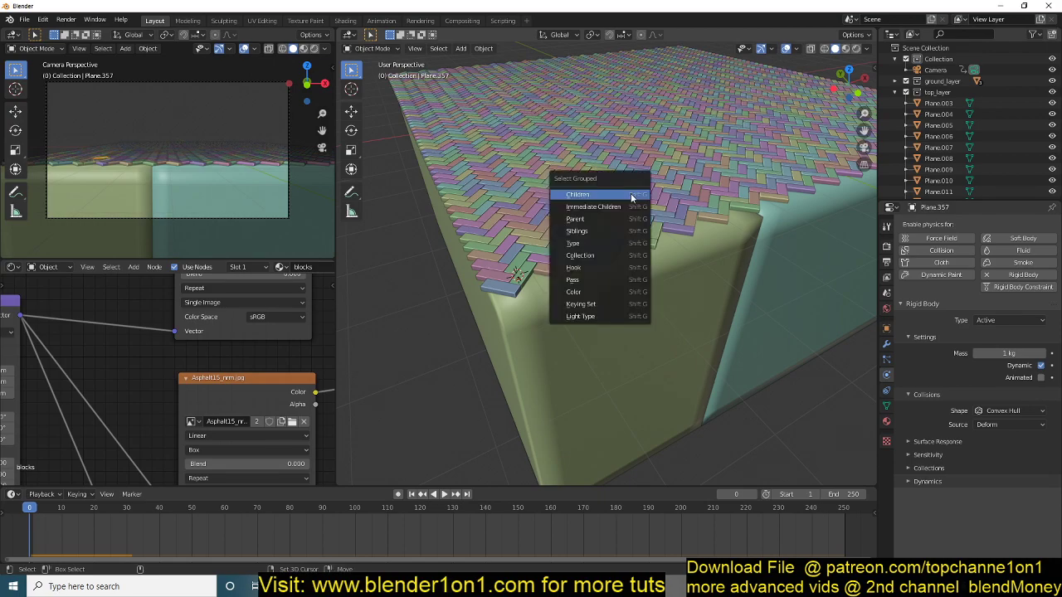
pyautogui.click(598, 255)
pyautogui.click(600, 257)
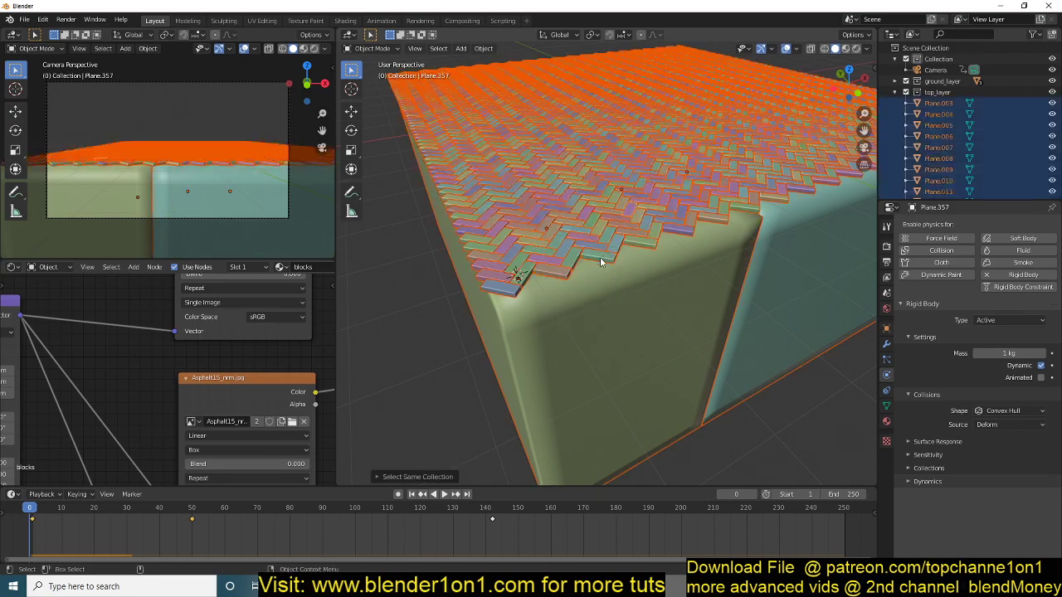
# Select all bricks in the top_layer collection via Select Grouped, set their origins to geometry, and deselect them
pyautogui.click(677, 159)
pyautogui.hotkey('shift', 'g')
pyautogui.click(635, 197)
pyautogui.click(624, 211)
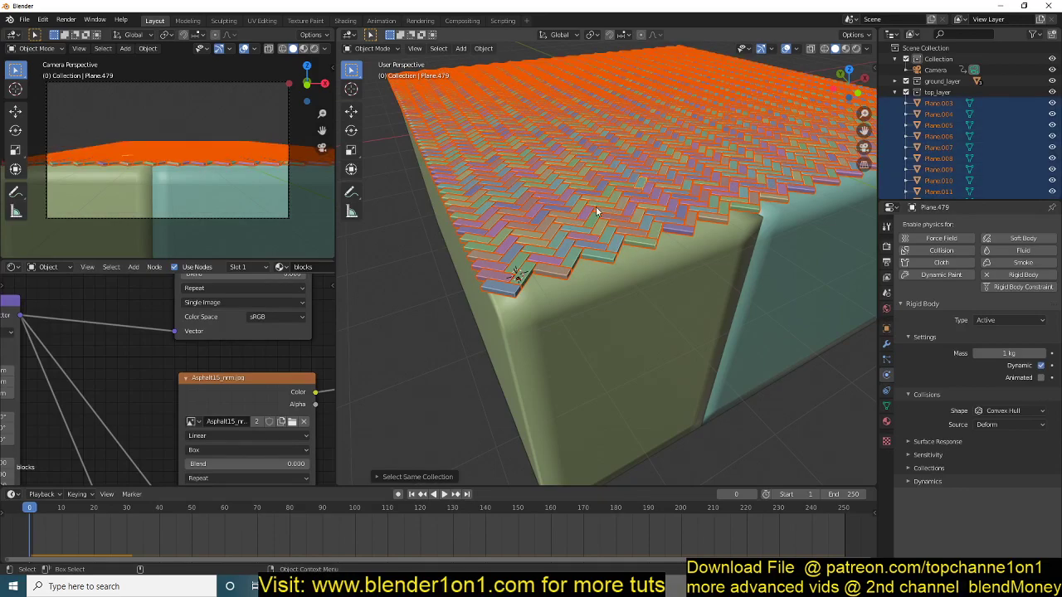
pyautogui.rightClick(491, 145)
pyautogui.moveTo(497, 146)
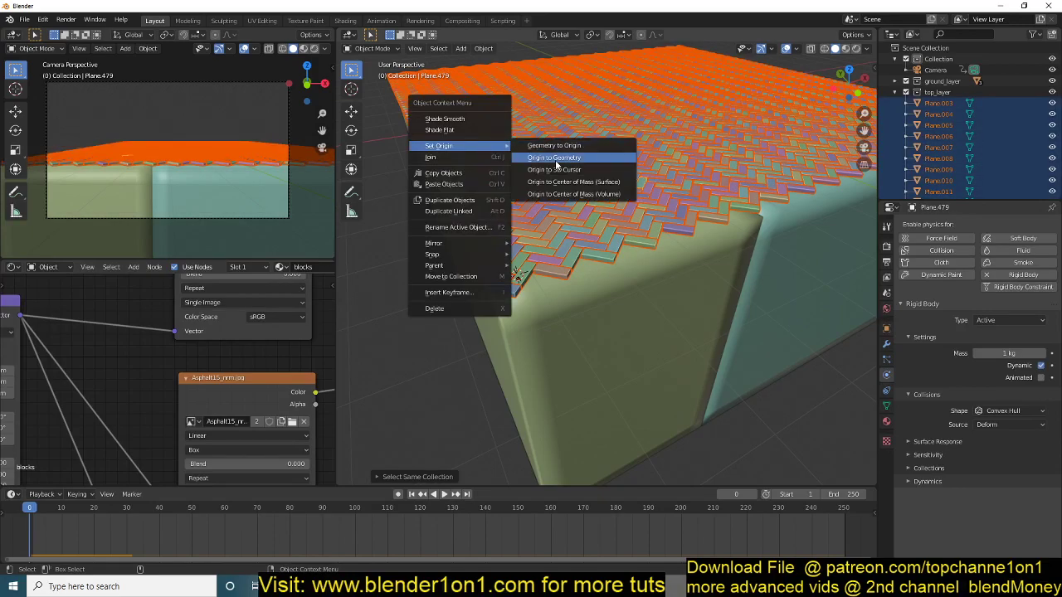
pyautogui.click(555, 158)
pyautogui.hotkey('alt', 'a')
# Replay the rigid body simulation twice to check the bricks with their new origins
pyautogui.press('space')
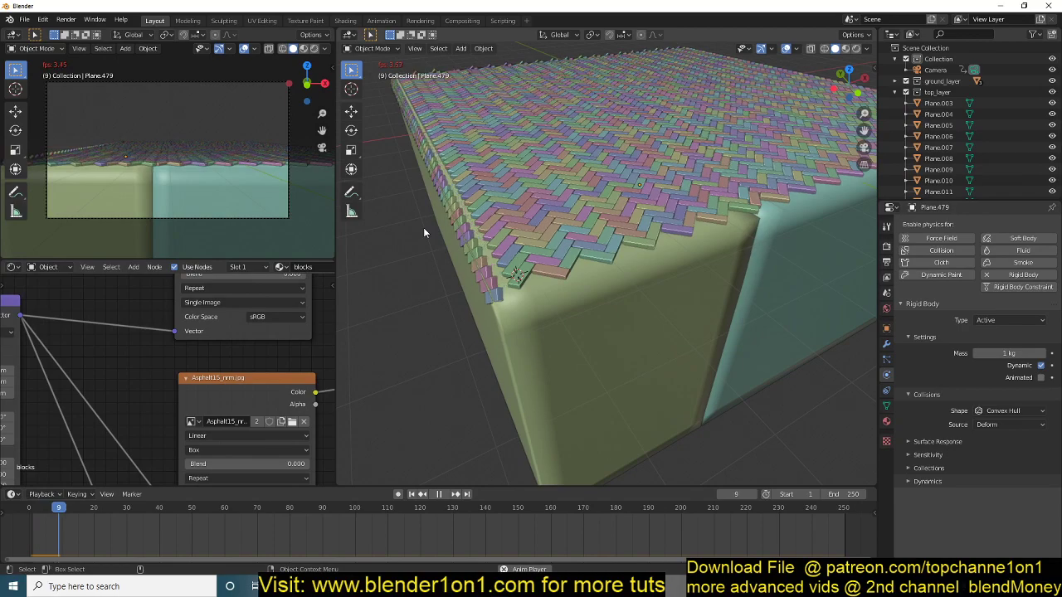
pyautogui.press('Escape')
pyautogui.press('space')
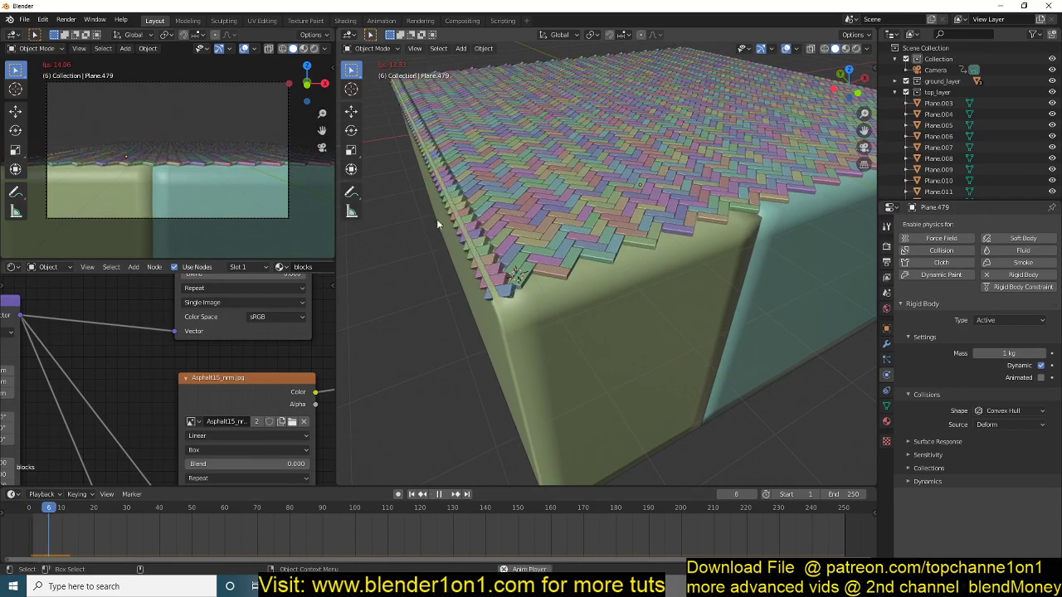
pyautogui.press('Escape')
# Select the green ground piece and make Basis its active shape key
pyautogui.click(555, 297)
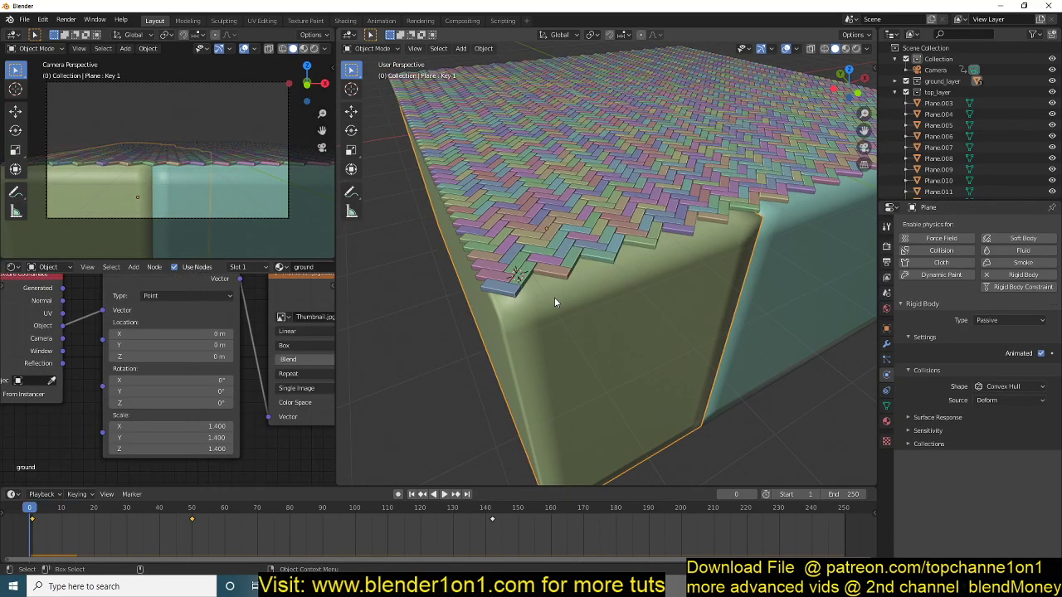
pyautogui.scroll(-6, 554, 297)
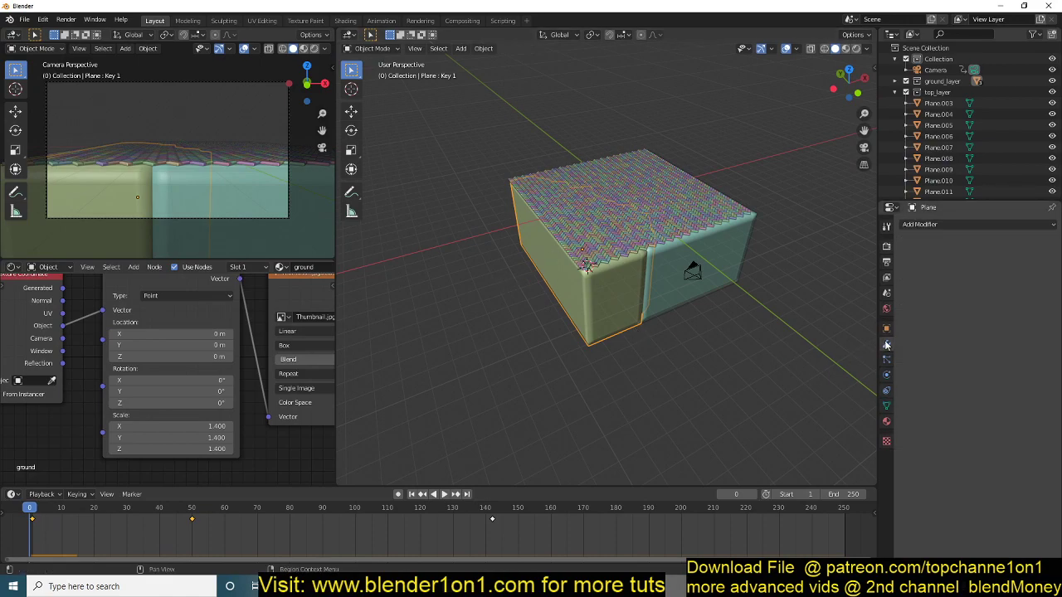
pyautogui.click(887, 407)
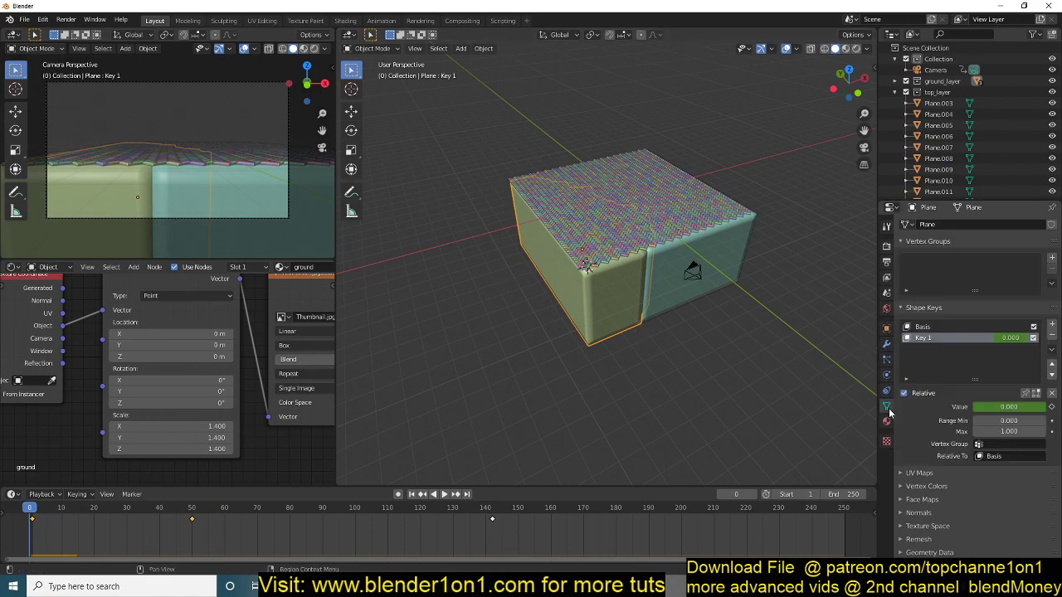
pyautogui.click(925, 328)
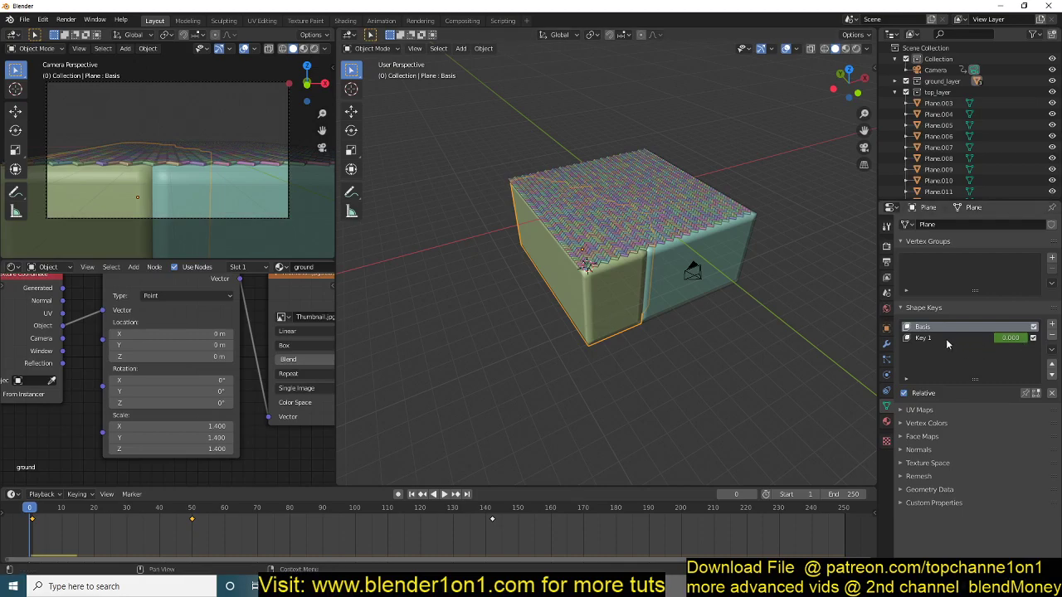
# Open the green ground mesh for vertex editing in a top wireframe view with nothing selected, comparing Key 1 with Basis
pyautogui.press('Tab')
pyautogui.moveTo(553, 306); pyautogui.dragTo(652, 302, button='middle')
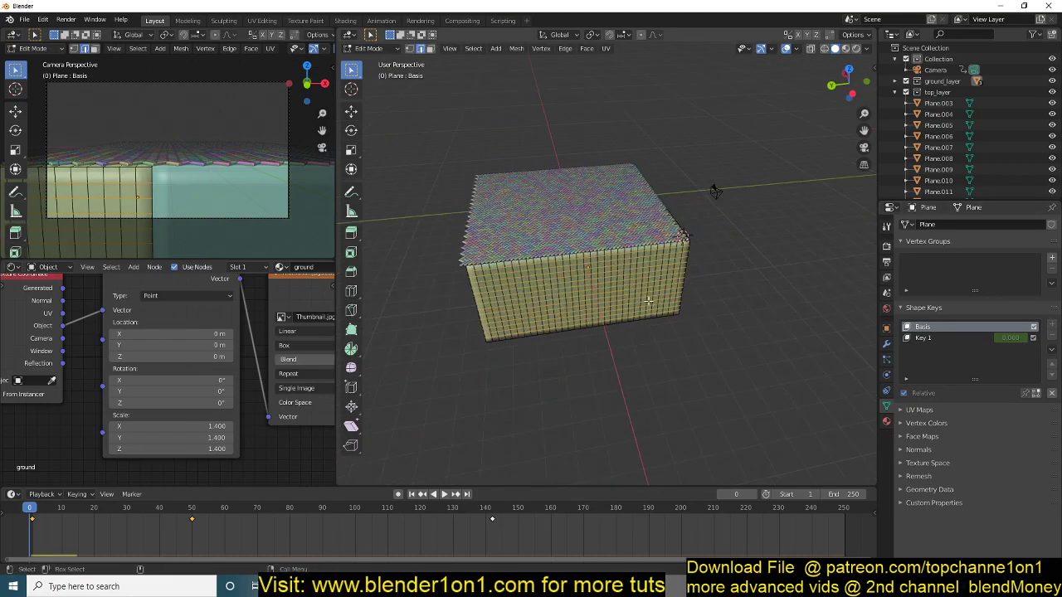
pyautogui.press('KP_7')
pyautogui.press('1')
pyautogui.press('z')
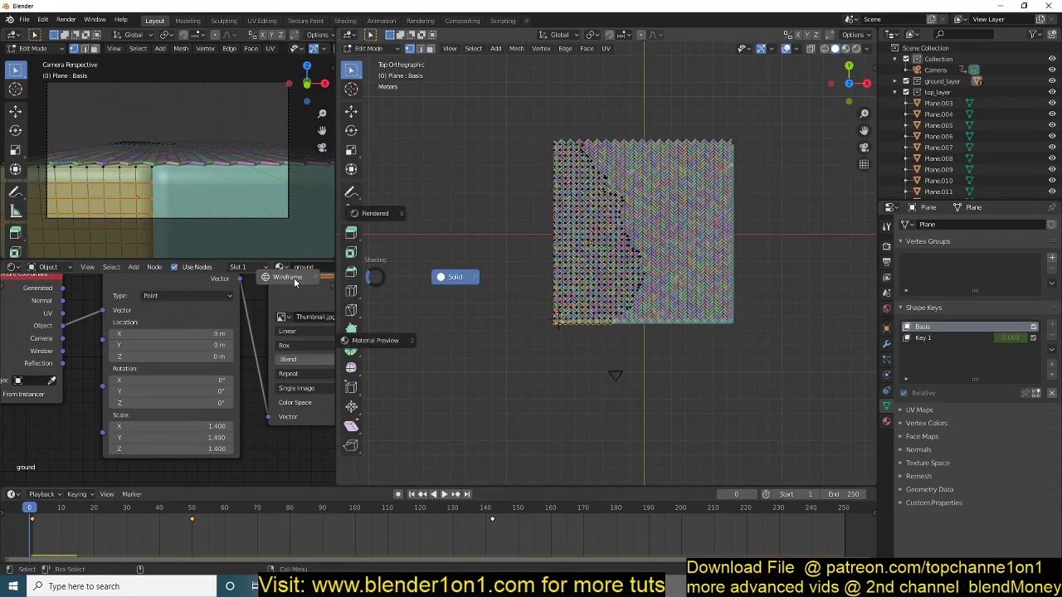
pyautogui.click(301, 280)
pyautogui.hotkey('alt', 'a')
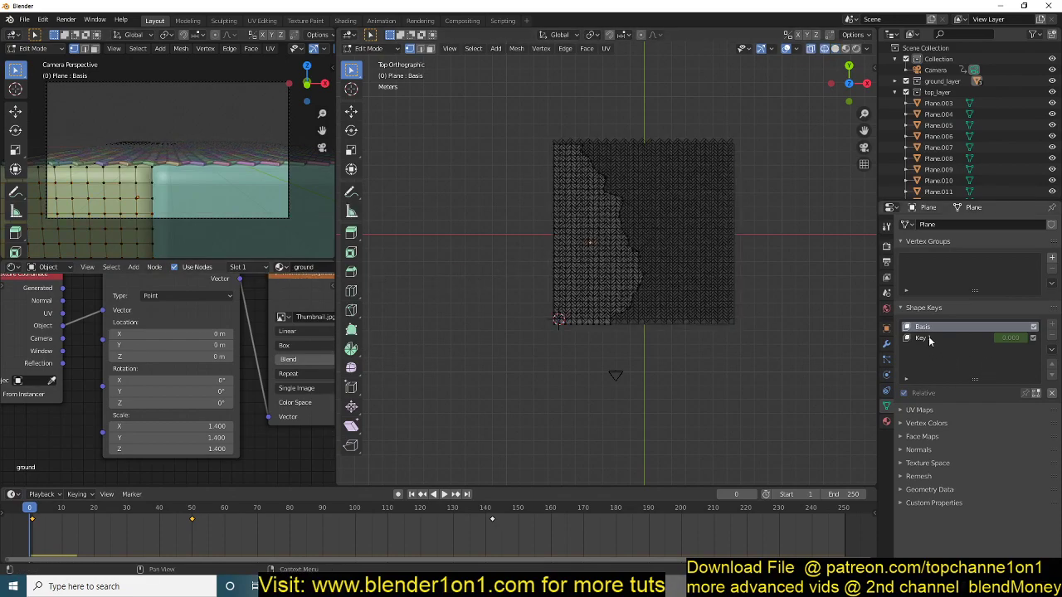
pyautogui.click(929, 340)
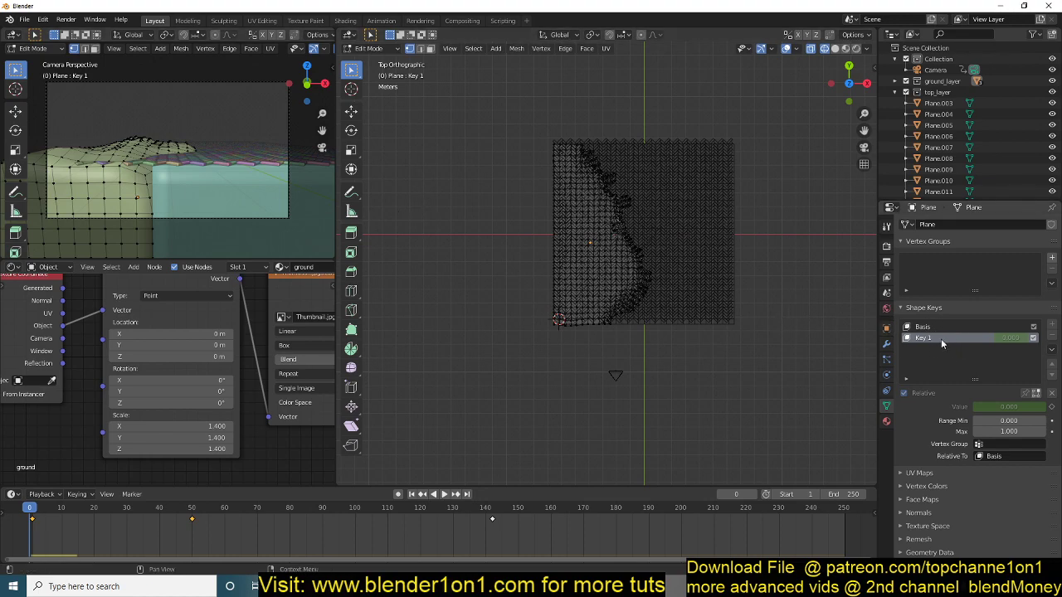
pyautogui.click(935, 328)
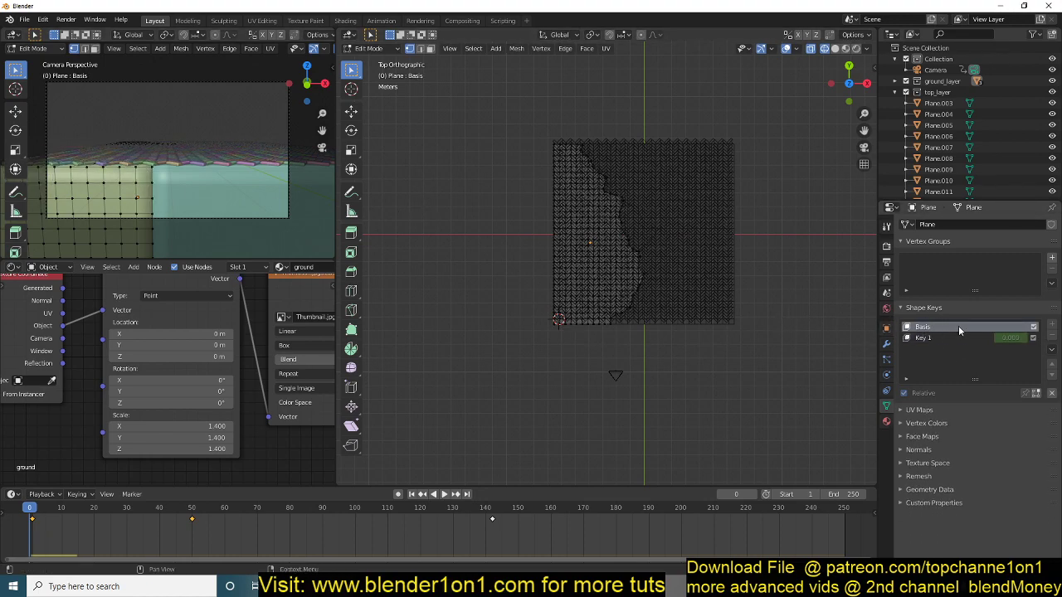
# Box-select the green ground piece's outer edge vertices and move them about 3 m outward along X in the Basis shape
pyautogui.press('b')
pyautogui.moveTo(529, 111); pyautogui.dragTo(558, 391)
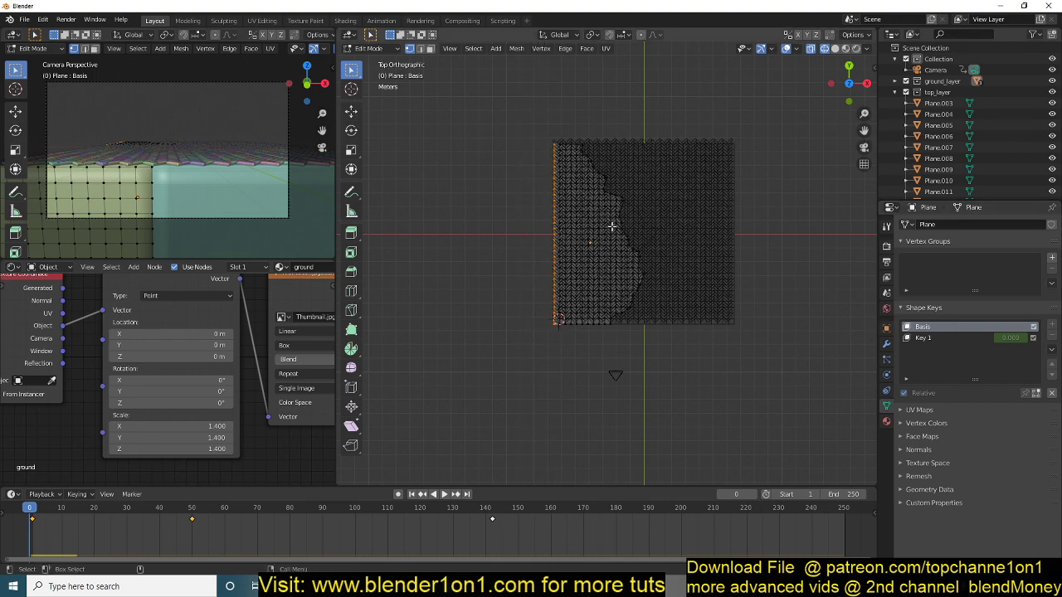
pyautogui.press('g')
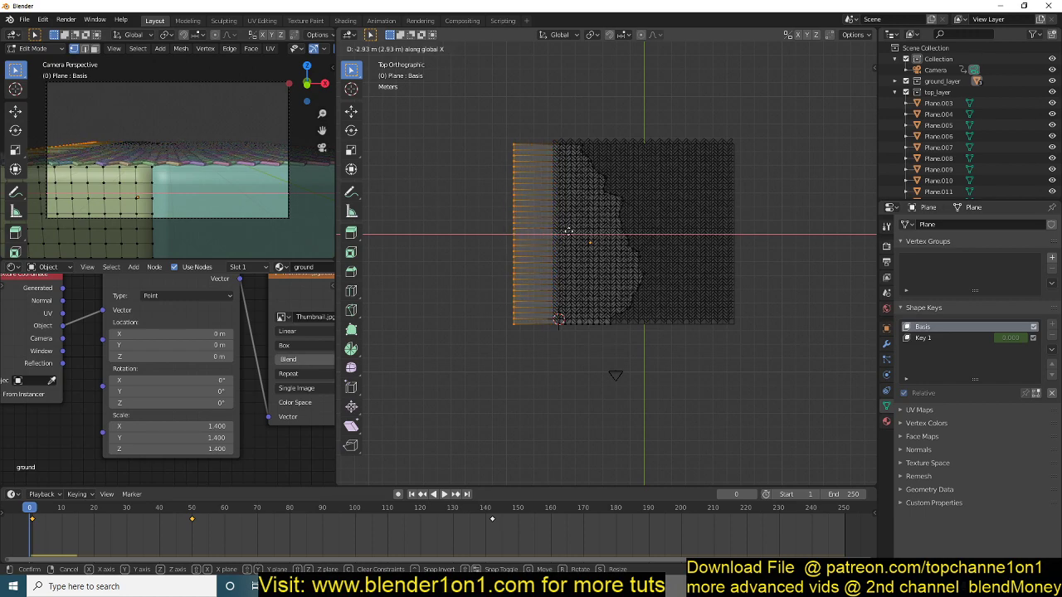
pyautogui.click(569, 231)
pyautogui.press('Tab')
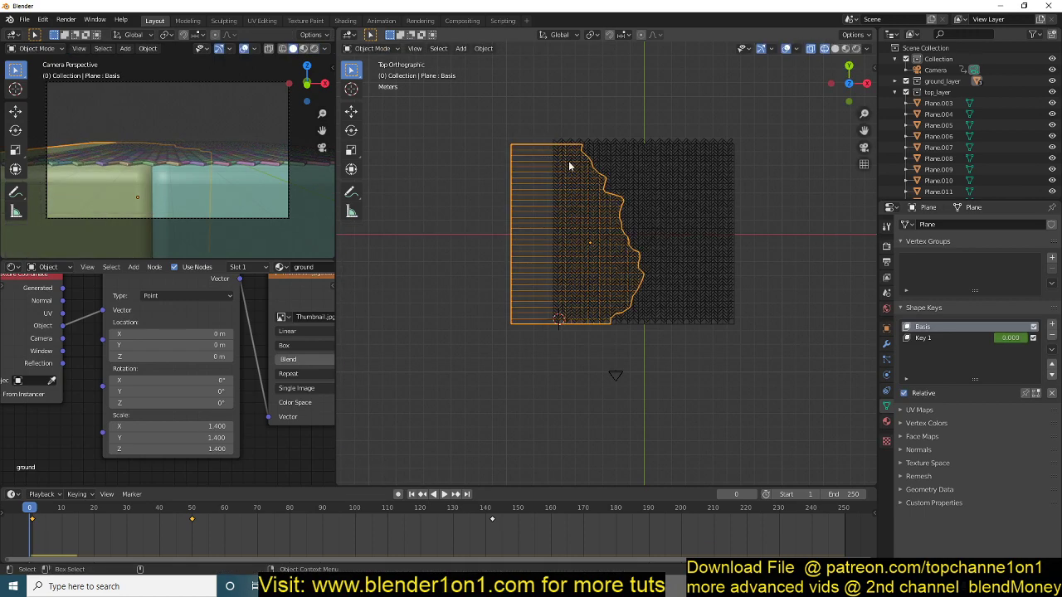
# Move the teal ground piece's outer edge vertices outward along X in Key 1, then return to object mode in solid shading
pyautogui.click(733, 193)
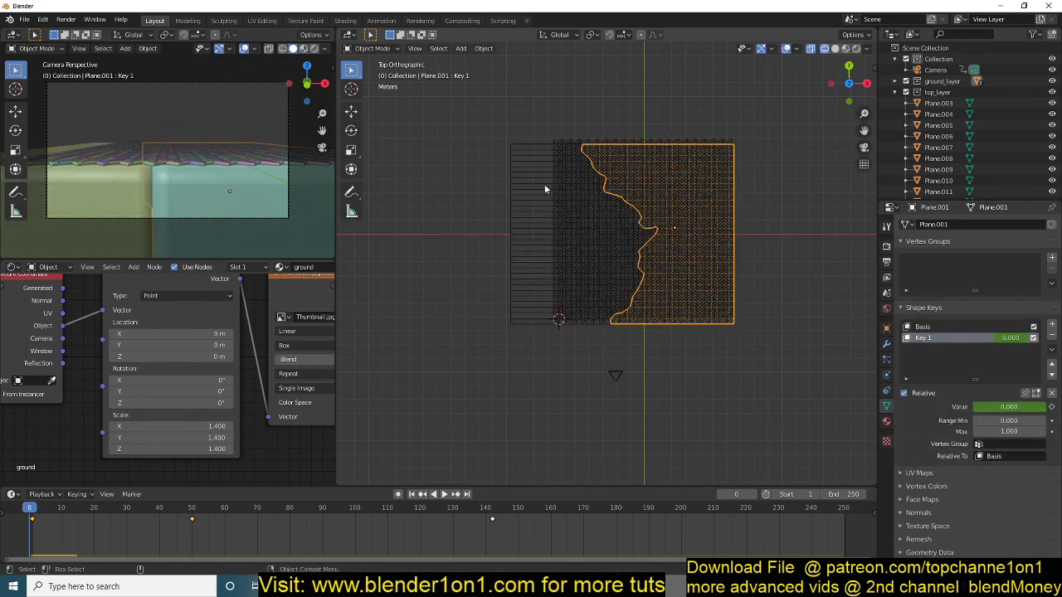
pyautogui.press('Tab')
pyautogui.click(735, 131)
pyautogui.press('b')
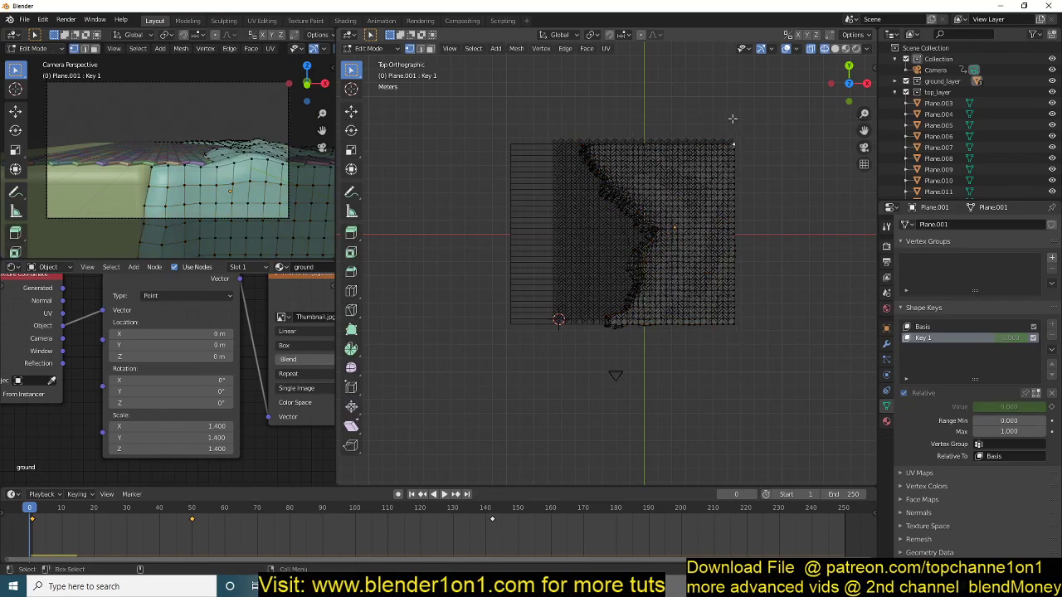
pyautogui.moveTo(730, 116); pyautogui.dragTo(839, 326)
pyautogui.press('s')
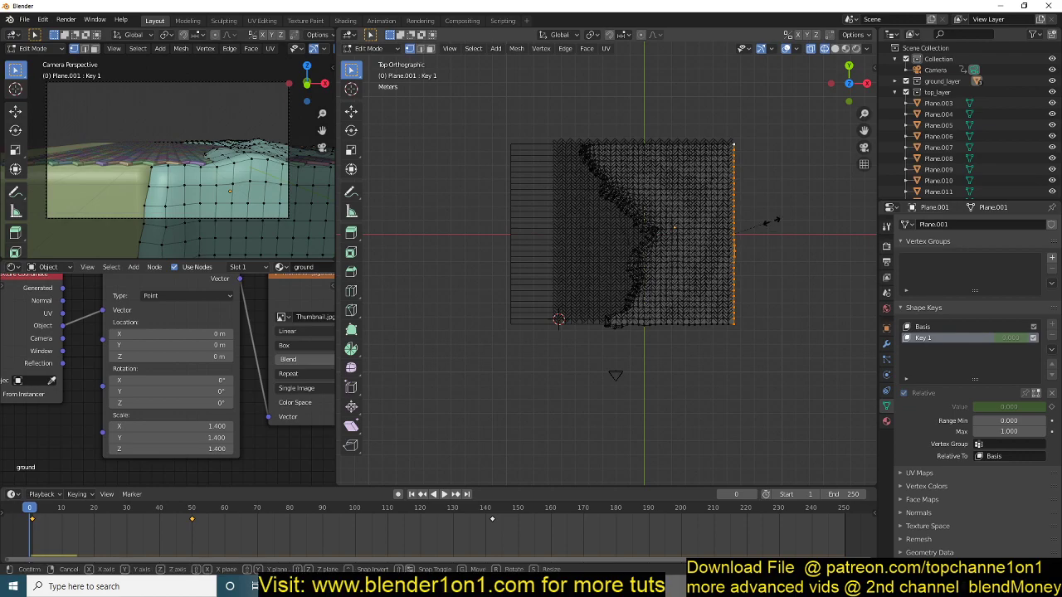
pyautogui.press('x')
pyautogui.press('g')
pyautogui.press('x')
pyautogui.click(843, 225)
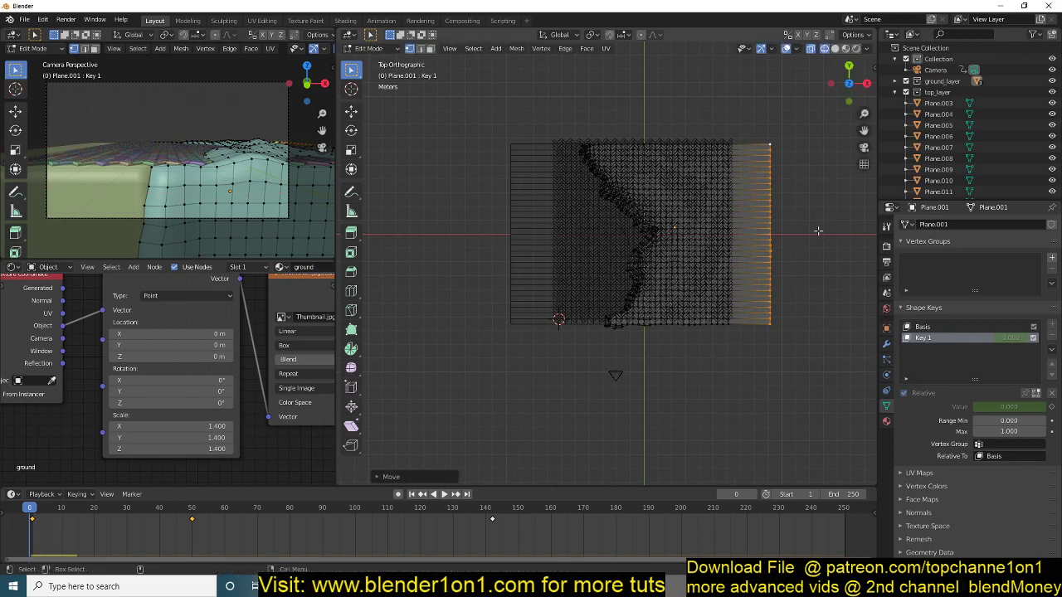
pyautogui.press('Tab')
pyautogui.press('z')
pyautogui.click(819, 255)
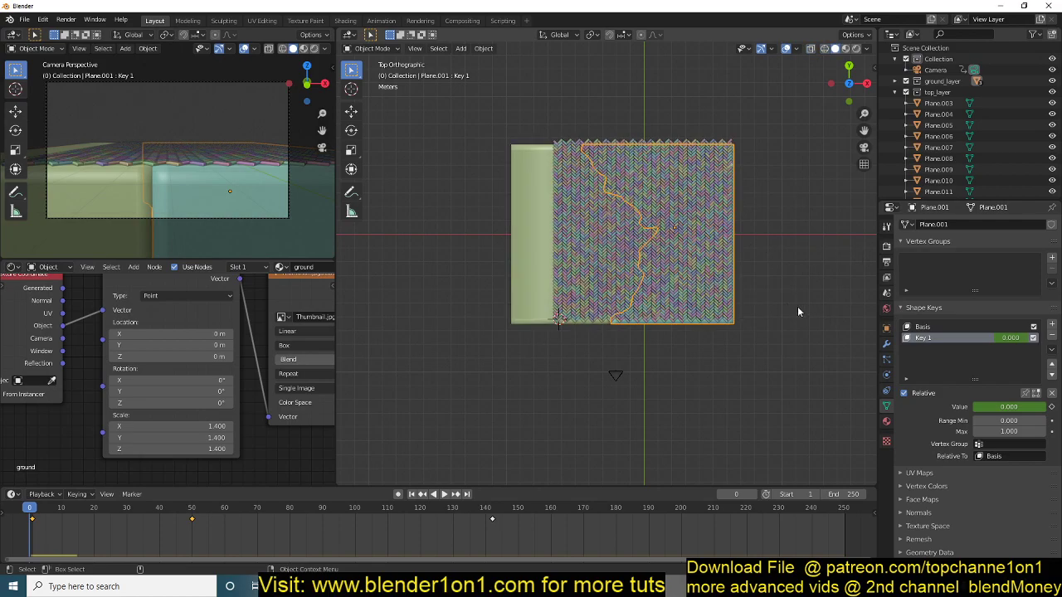
# Make Basis the teal ground piece's active shape key and move its outer edge outward along X
pyautogui.press('Tab')
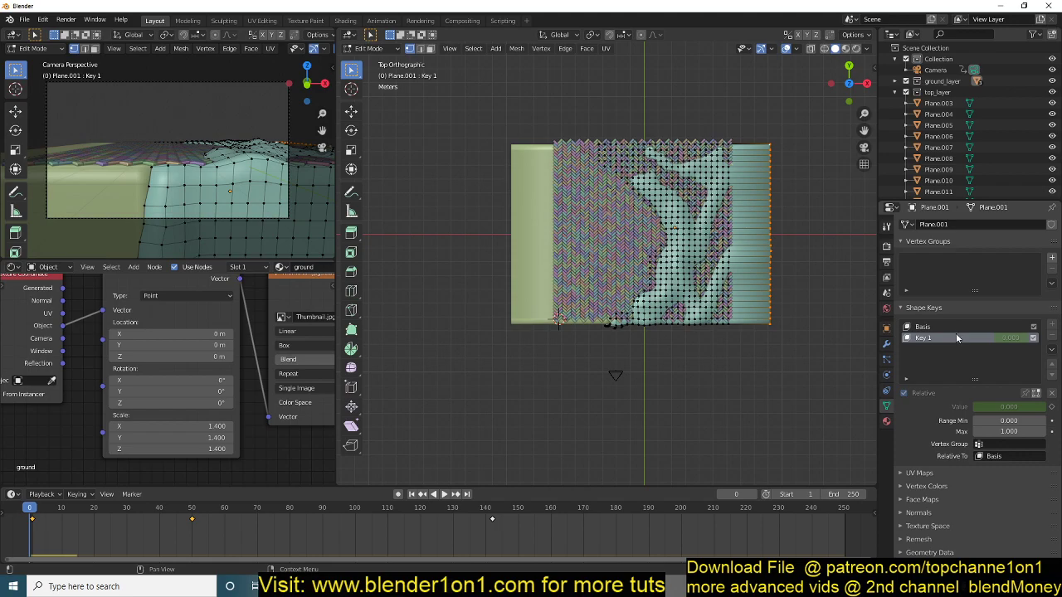
pyautogui.press('Tab')
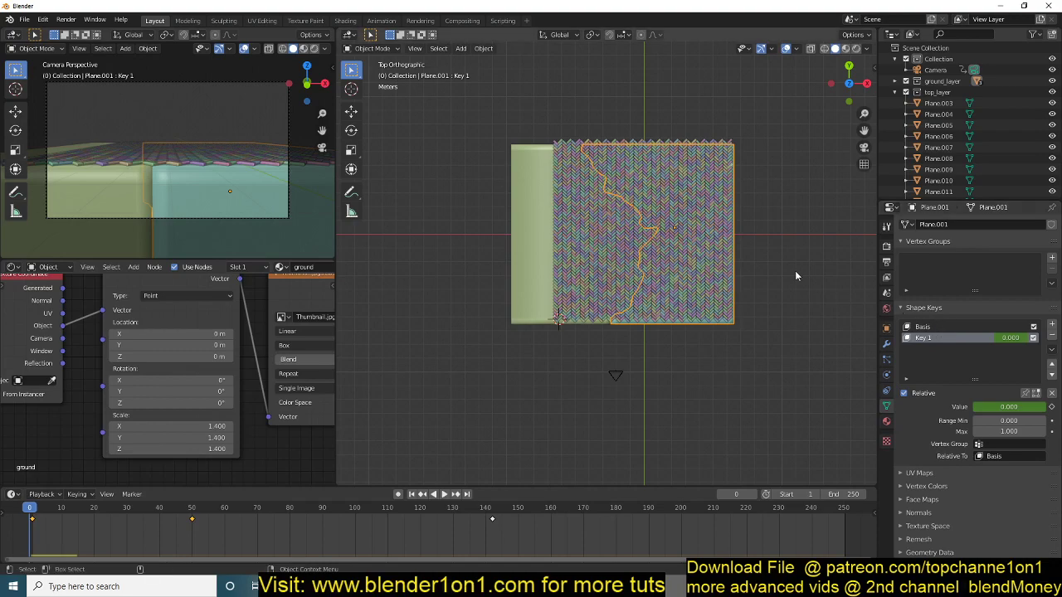
pyautogui.click(923, 326)
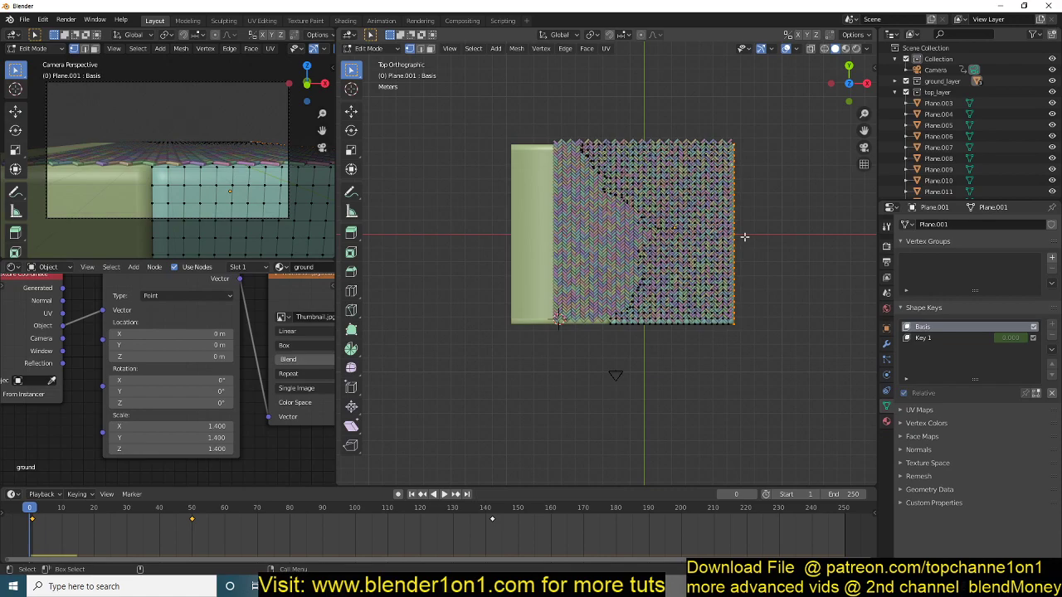
pyautogui.press('Tab')
# Replay the rigid body simulation to check how the bricks behave on the widened ground pieces
pyautogui.moveTo(717, 302); pyautogui.dragTo(751, 241, button='middle')
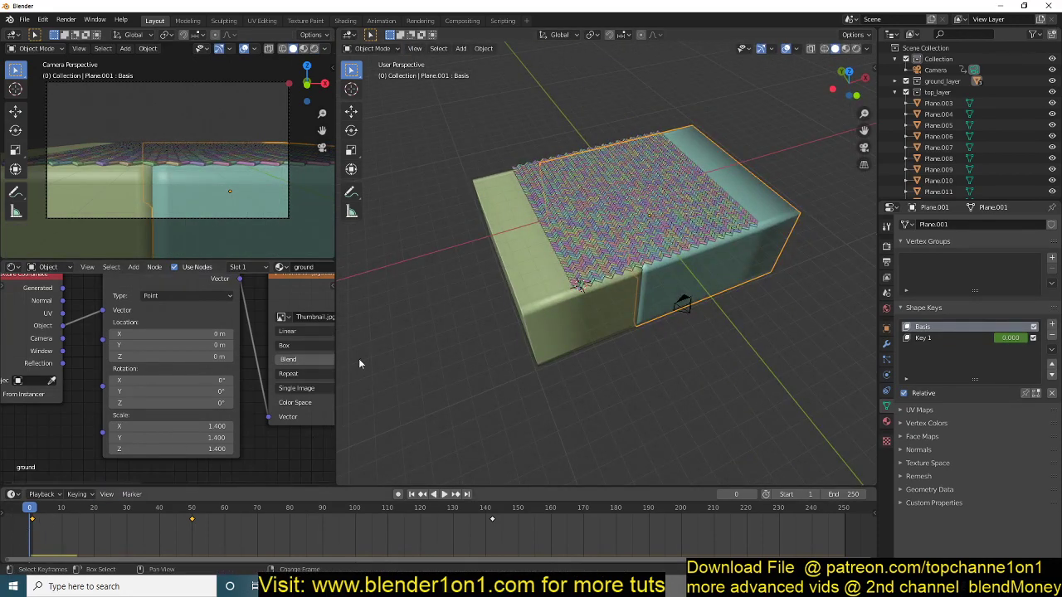
pyautogui.press('space')
pyautogui.scroll(3, 546, 358)
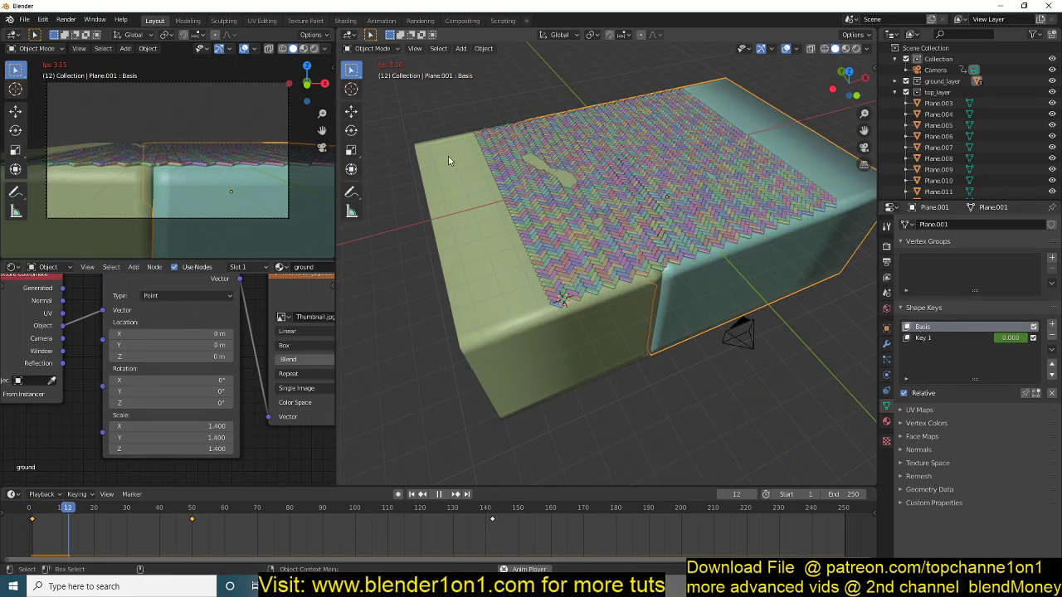
pyautogui.press('Escape')
# Select both ground pieces and open their Basis shapes for editing in a top wireframe view
pyautogui.moveTo(507, 309); pyautogui.dragTo(749, 360, button='middle')
pyautogui.click(749, 361)
pyautogui.press('Tab')
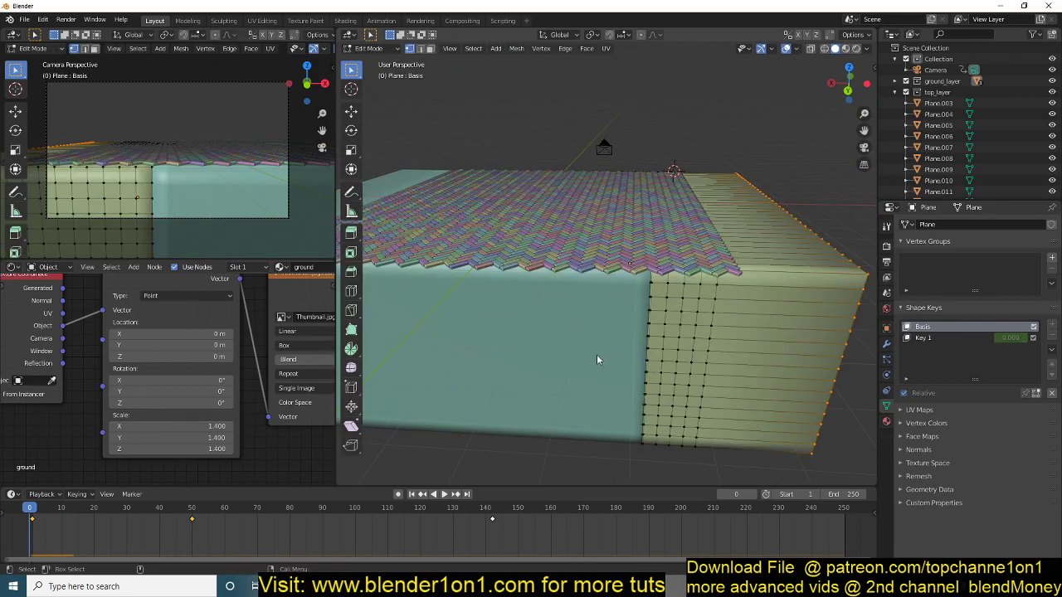
pyautogui.press('Tab')
pyautogui.press('KP_7')
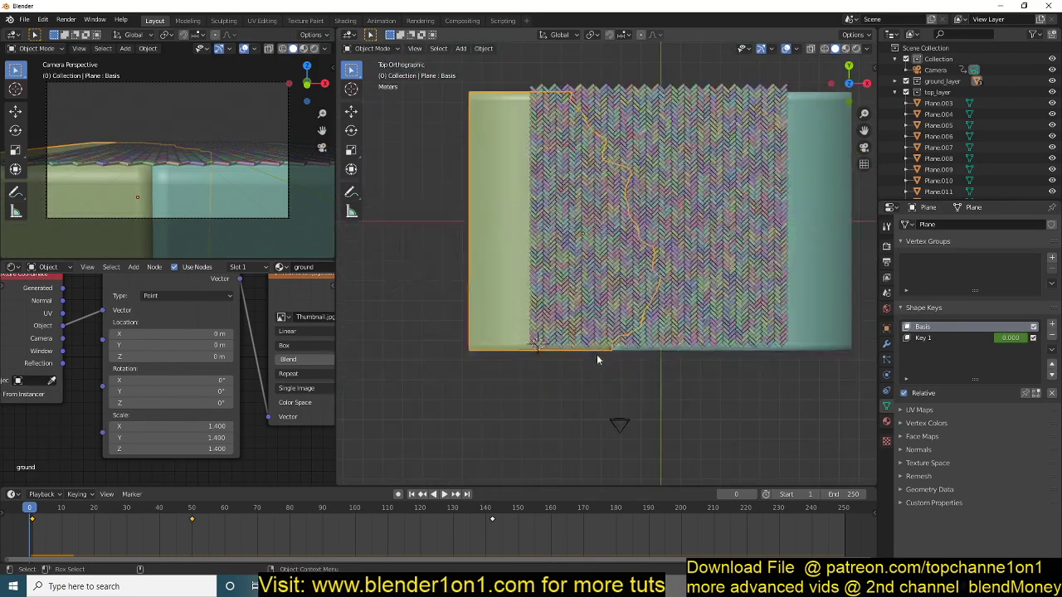
pyautogui.click(806, 206)
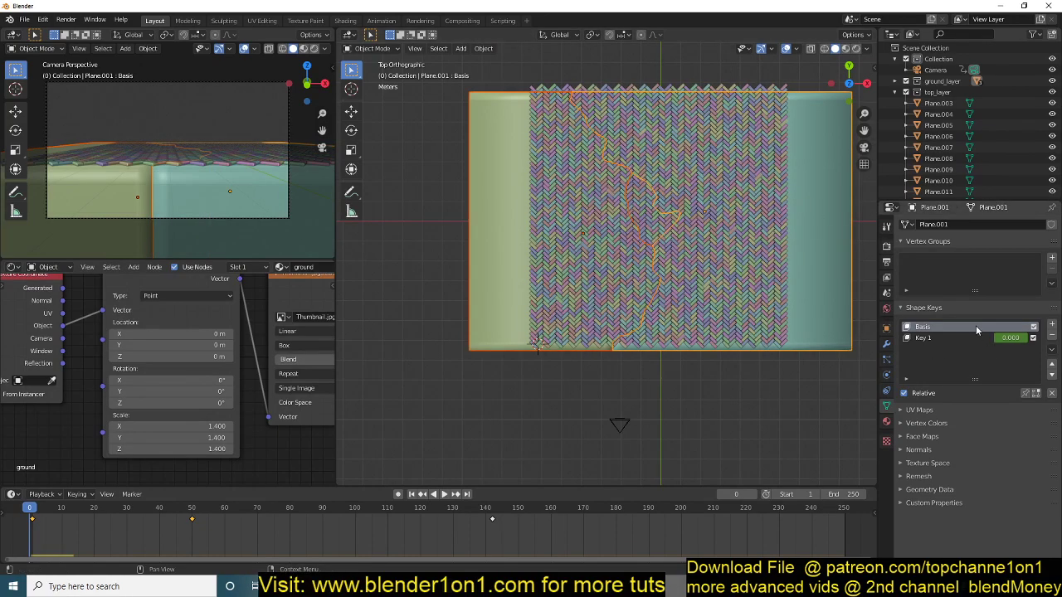
pyautogui.press('Tab')
pyautogui.press('z')
pyautogui.click(443, 161)
pyautogui.scroll(-1, 458, 123)
# Move the back-edge vertices of both ground pieces outward along Y and box-select their front-edge vertices
pyautogui.press('b')
pyautogui.moveTo(443, 123); pyautogui.dragTo(843, 172)
pyautogui.press('g')
pyautogui.press('y')
pyautogui.click(733, 190)
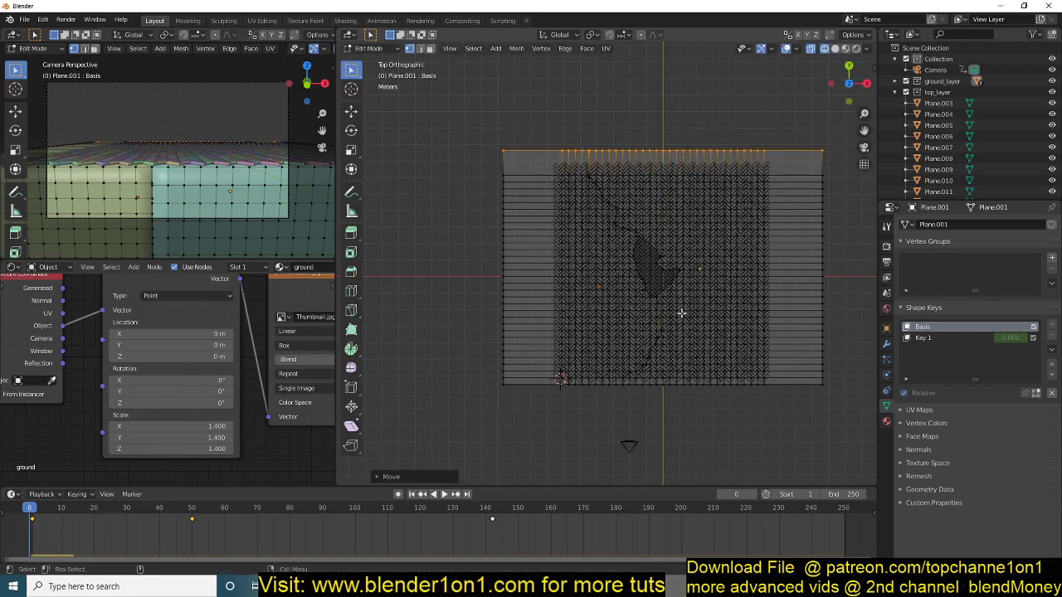
pyautogui.click(490, 383)
pyautogui.moveTo(487, 379); pyautogui.dragTo(848, 407)
pyautogui.press('Tab')
# Replay the rigid body simulation on the enlarged ground pieces from an angled view
pyautogui.moveTo(790, 300); pyautogui.dragTo(735, 230, button='middle')
pyautogui.press('space')
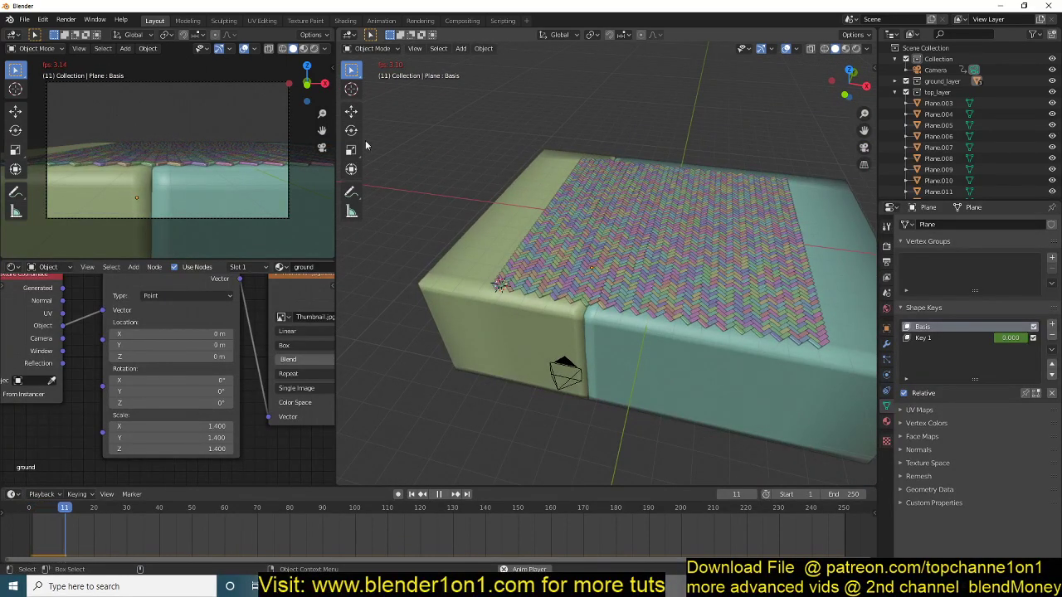
pyautogui.press('space')
# Change the camera viewport into an Image Editor, continue the simulation, and examine the bricks on the green ground piece
pyautogui.click(13, 34)
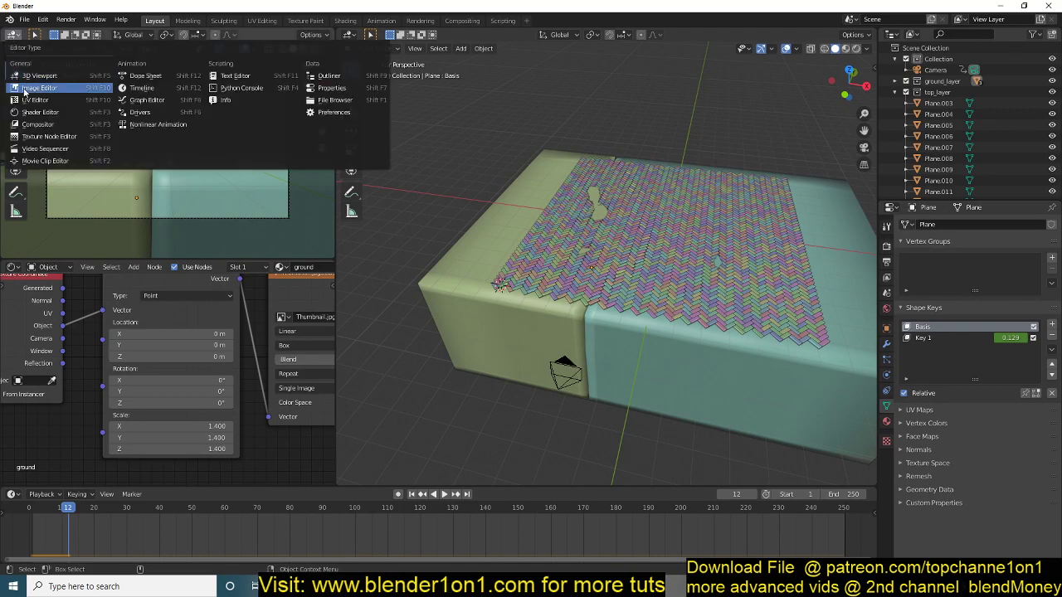
pyautogui.click(26, 88)
pyautogui.press('space')
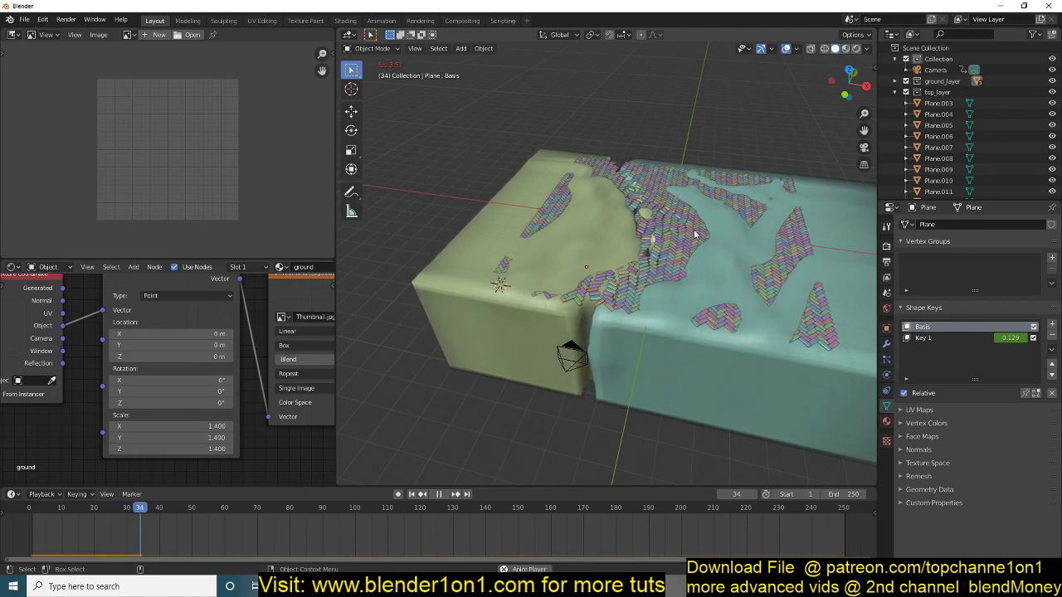
pyautogui.press('space')
pyautogui.moveTo(595, 219); pyautogui.dragTo(622, 199, button='middle')
pyautogui.scroll(5, 623, 199)
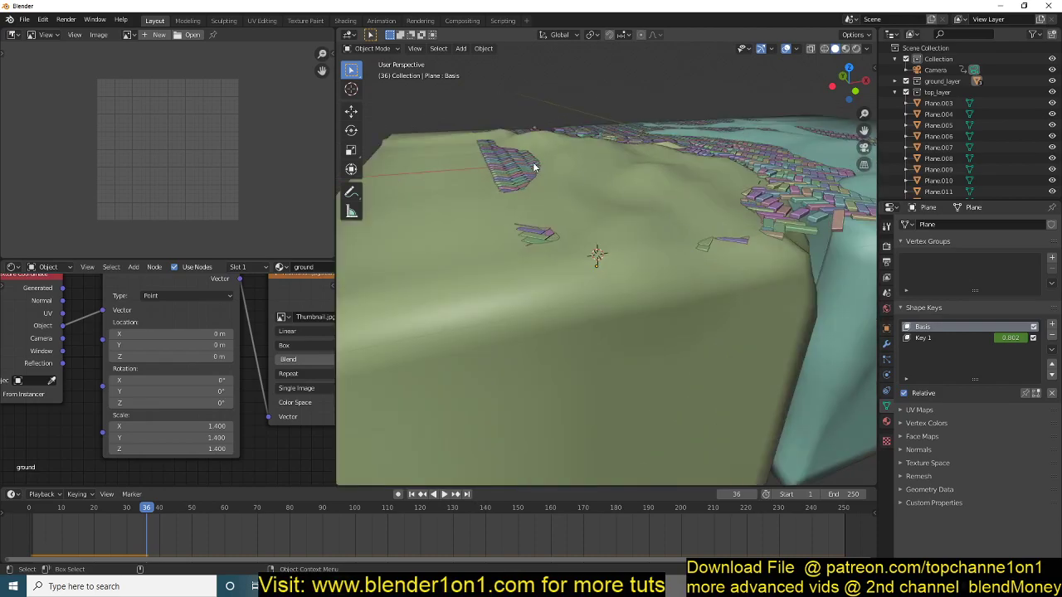
# Set the green ground piece's rigid body collision shape to Mesh and enable Deforming
pyautogui.click(660, 269)
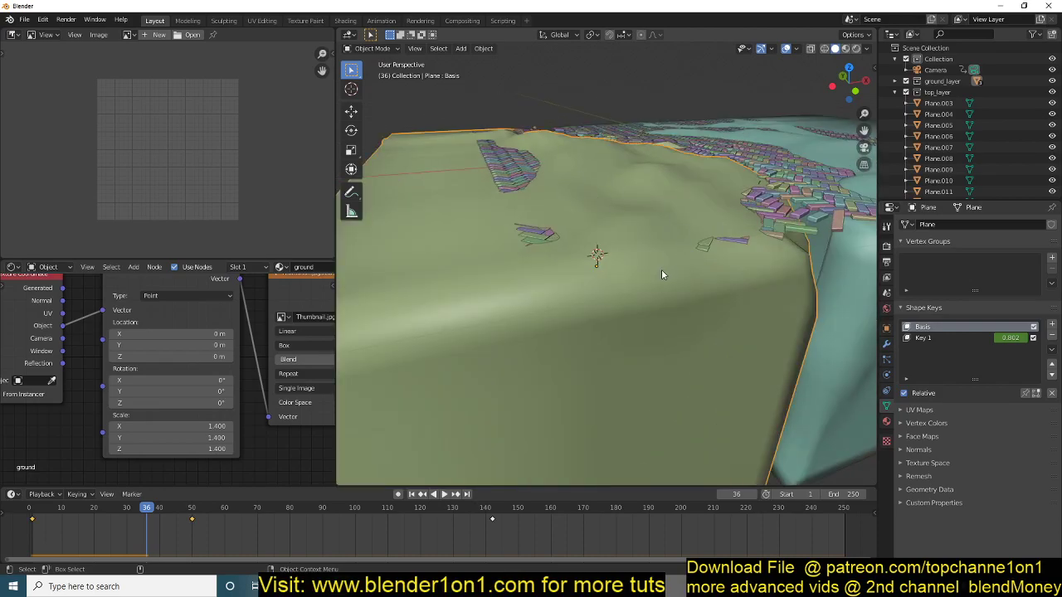
pyautogui.click(886, 343)
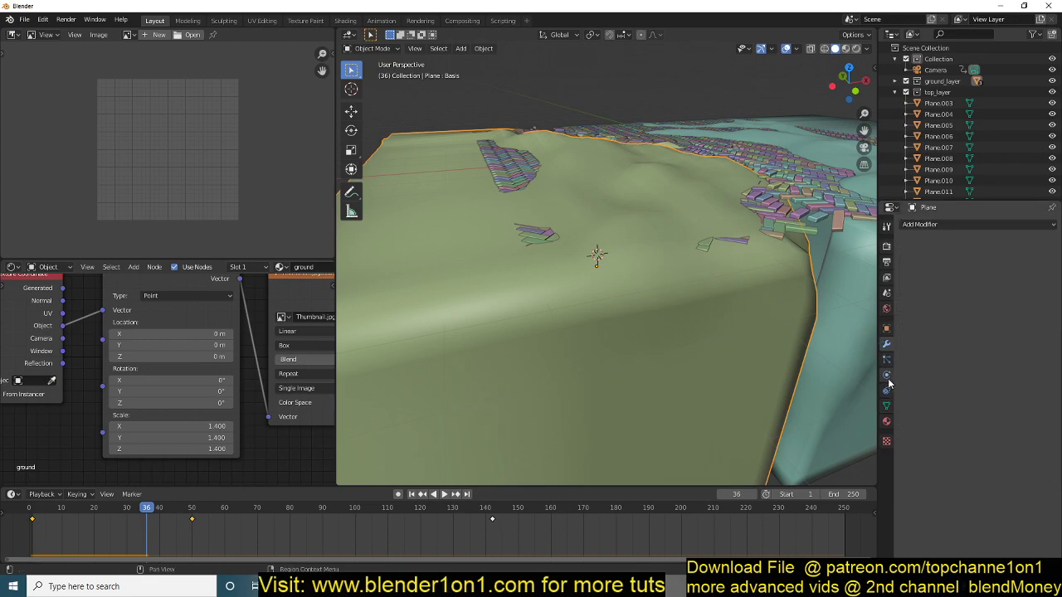
pyautogui.click(887, 376)
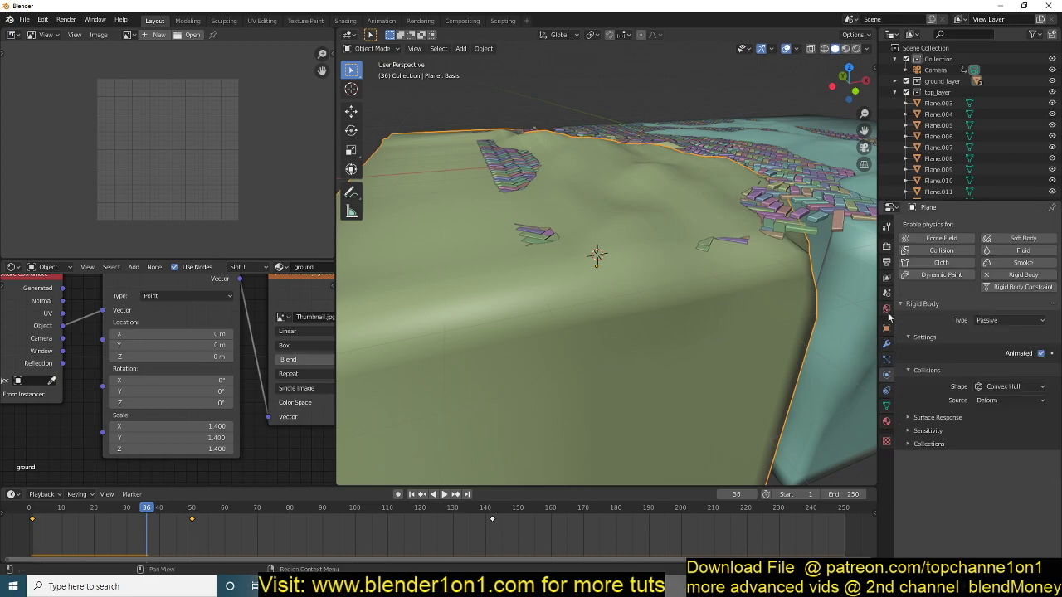
pyautogui.click(995, 388)
pyautogui.click(1001, 471)
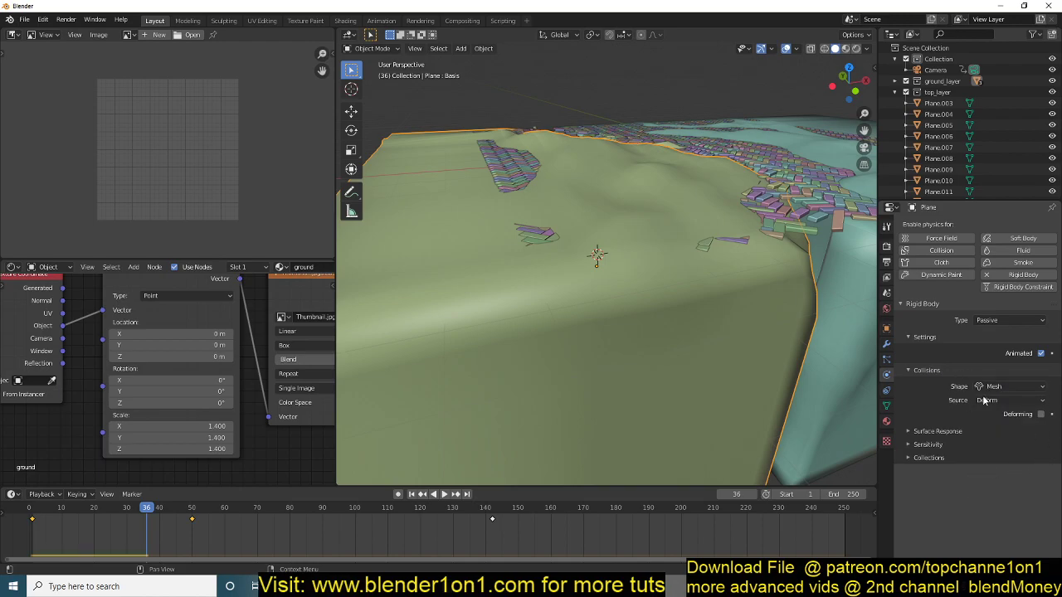
pyautogui.scroll(-5, 661, 293)
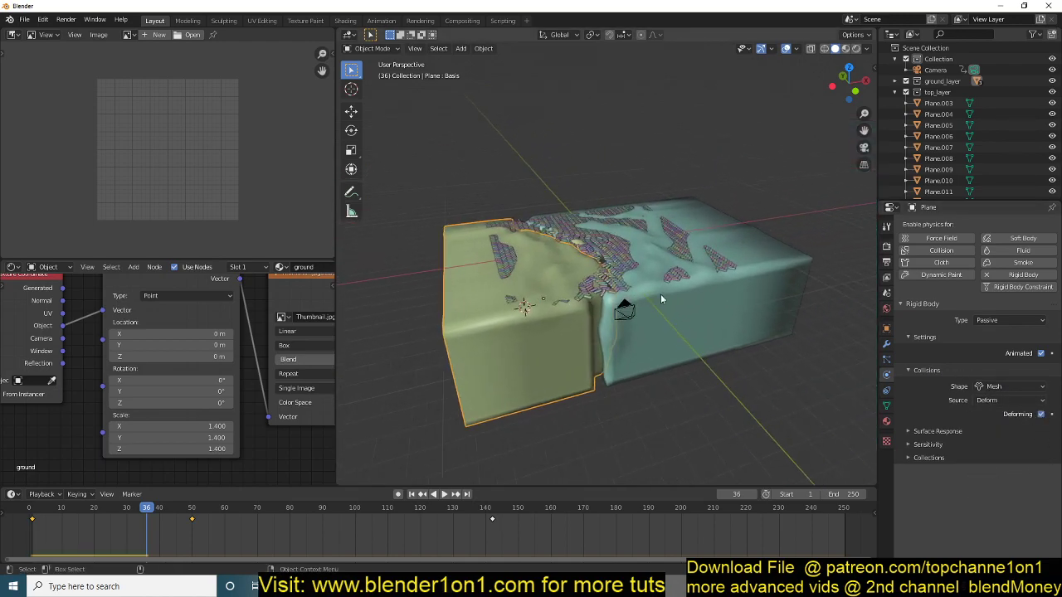
# Set the teal ground piece's rigid body collision shape to Mesh with Deform as source and enable Deforming
pyautogui.click(661, 293)
pyautogui.click(1002, 401)
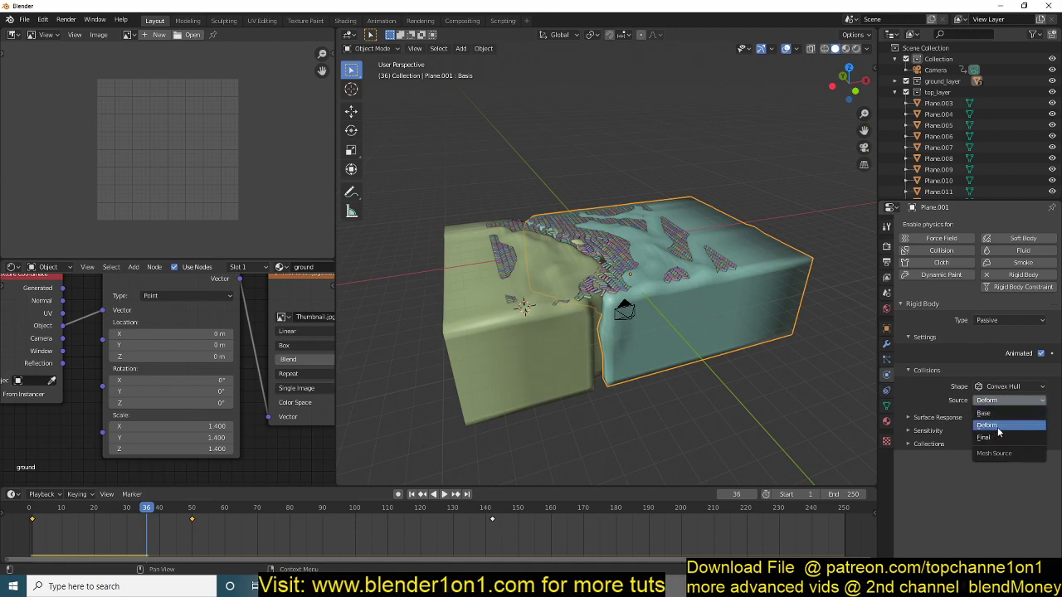
pyautogui.click(999, 426)
pyautogui.click(1011, 387)
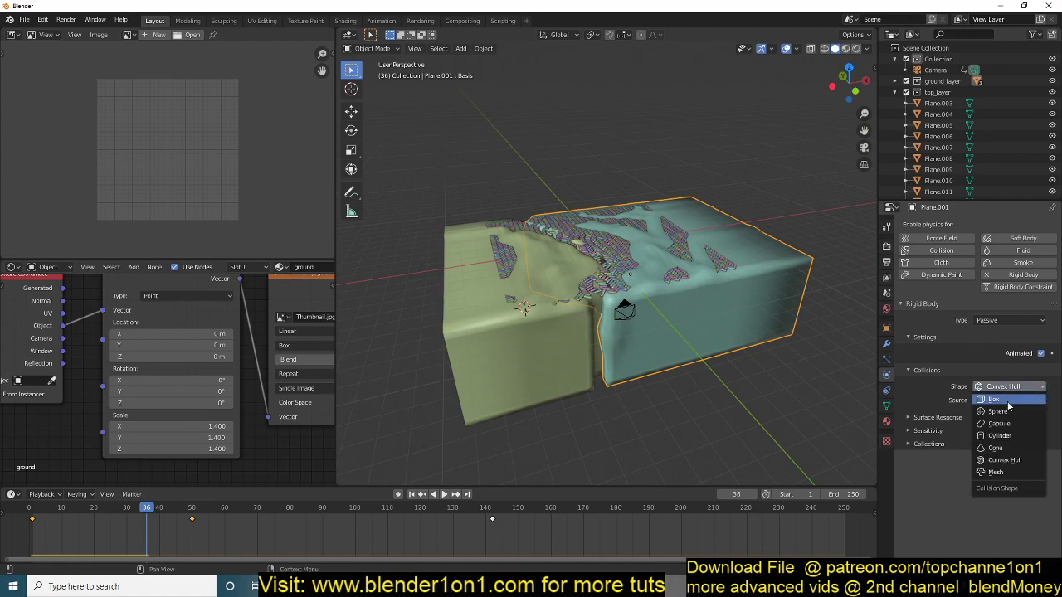
pyautogui.click(1004, 476)
# Set the small middle ground piece's rigid body collision shape to Mesh and enable Deforming
pyautogui.moveTo(667, 317); pyautogui.dragTo(737, 348, button='middle')
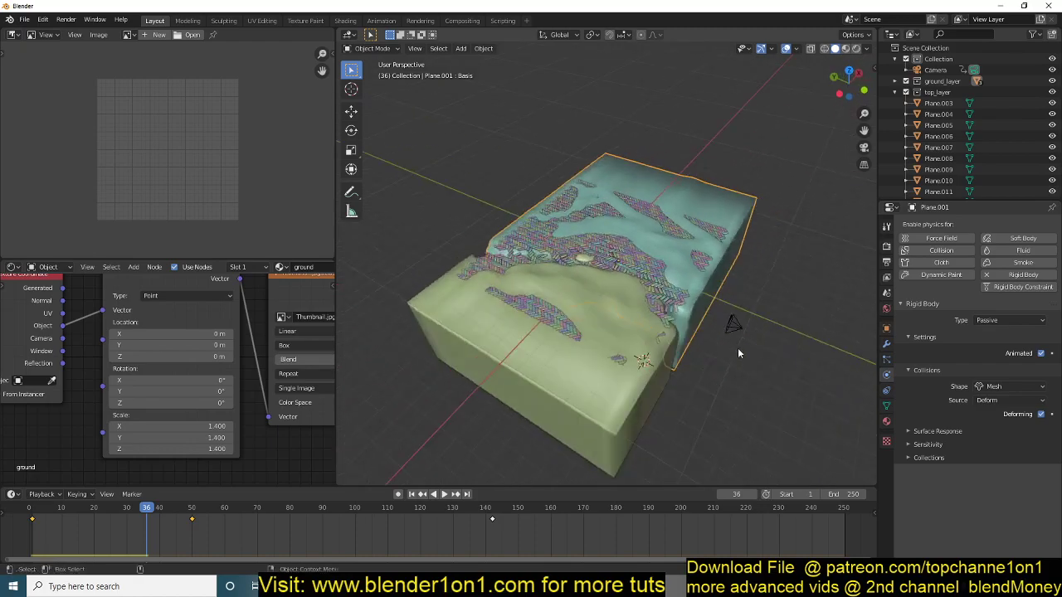
pyautogui.scroll(7, 523, 275)
pyautogui.click(525, 245)
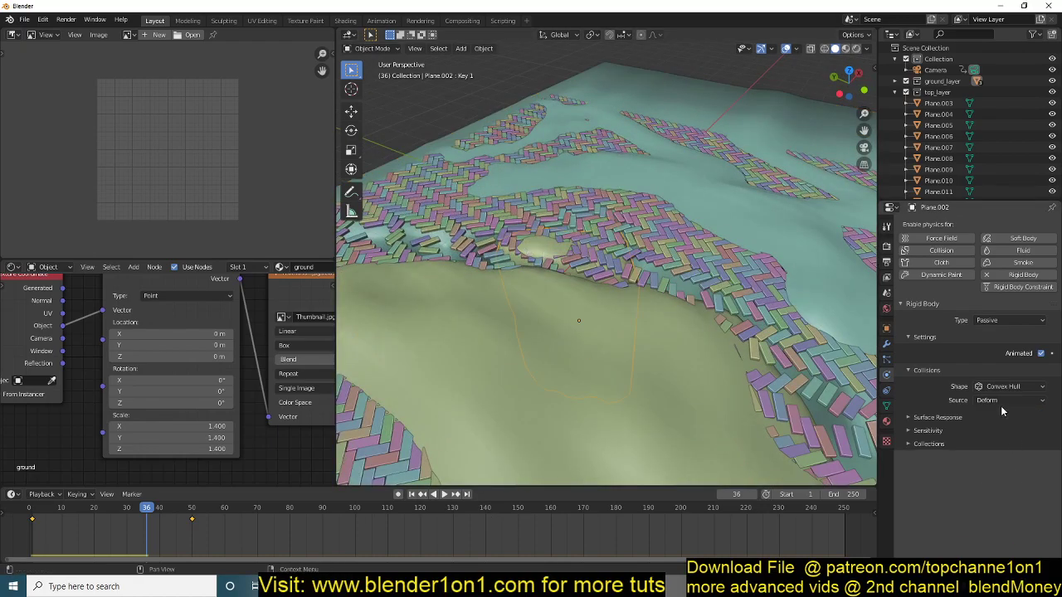
pyautogui.click(1009, 386)
pyautogui.click(1004, 472)
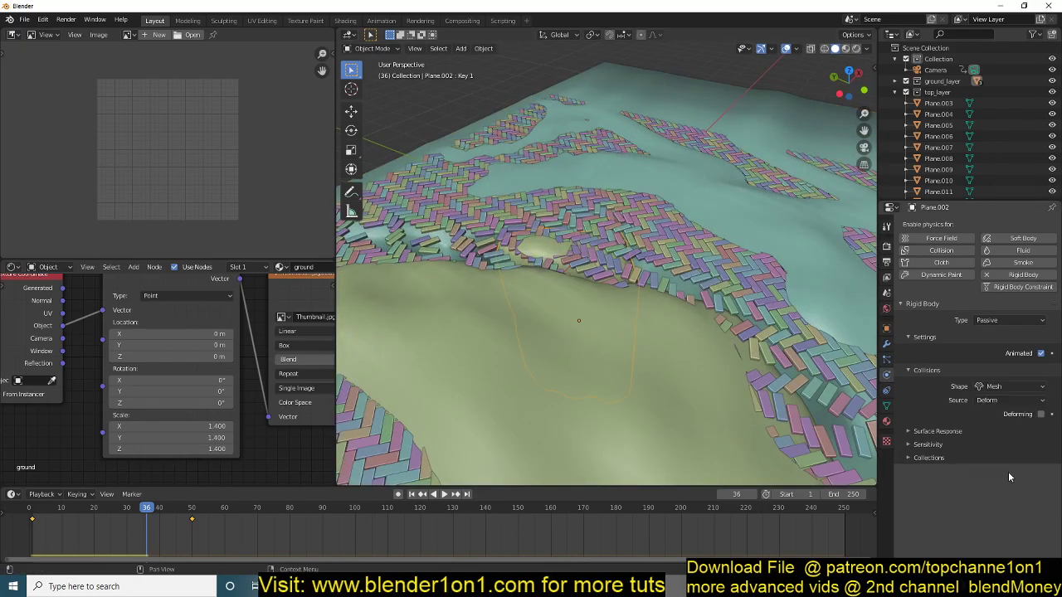
# Replay the simulation from frame 0 with the whole ground in view and stop it once the ground has split
pyautogui.click(29, 507)
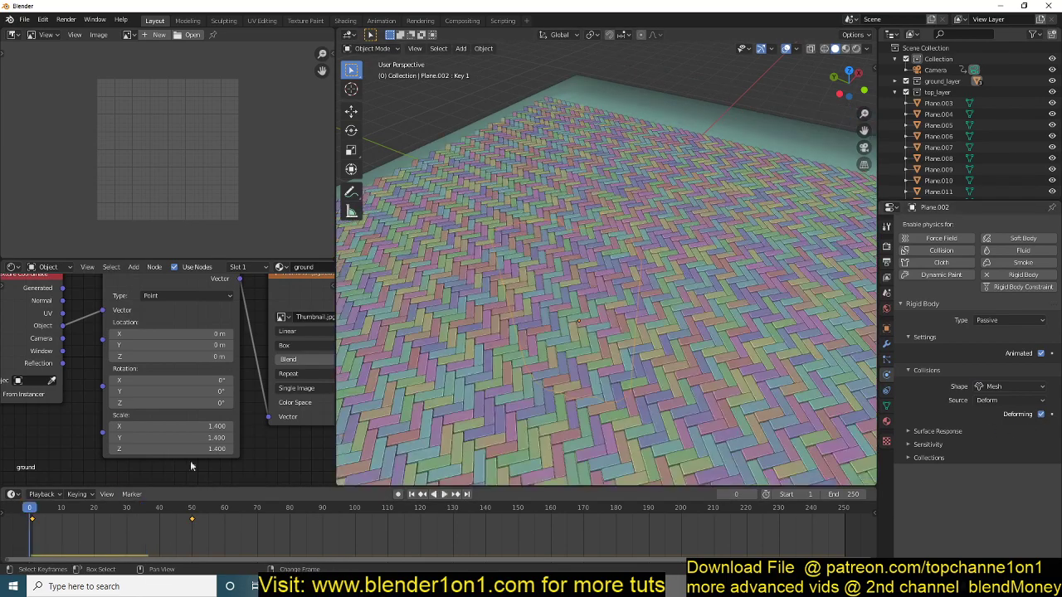
pyautogui.scroll(-8, 558, 327)
pyautogui.moveTo(558, 327); pyautogui.dragTo(477, 304, button='middle')
pyautogui.press('space')
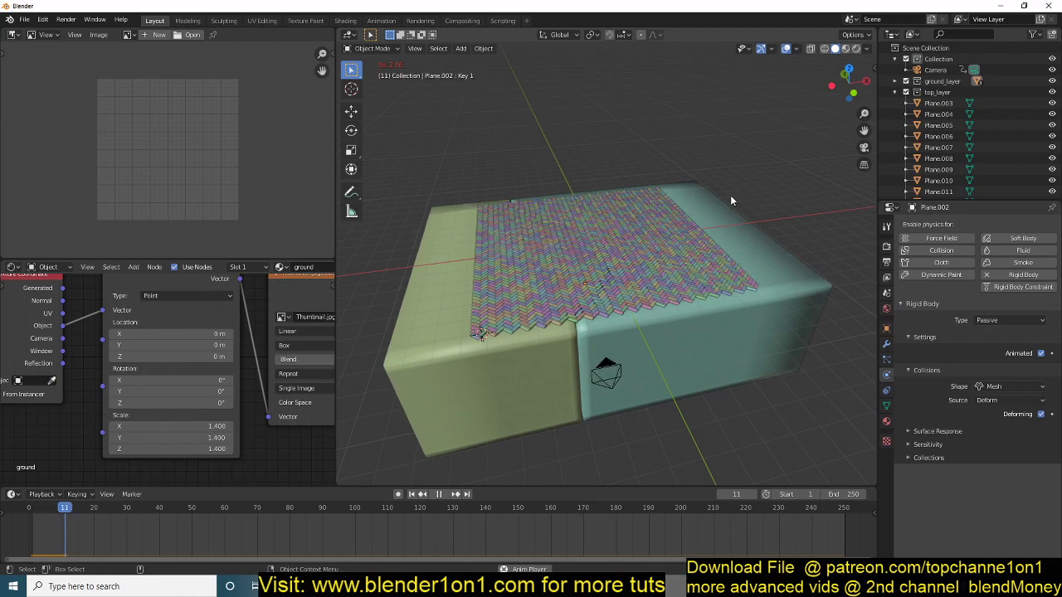
pyautogui.scroll(2, 639, 281)
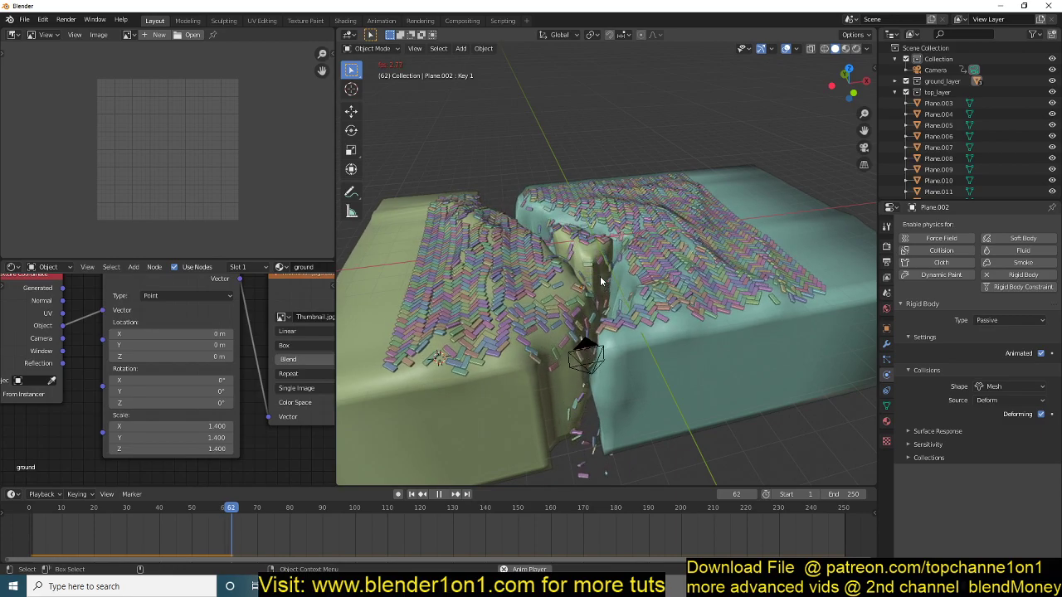
pyautogui.press('space')
# Replay the cached brick simulation from the start frame, viewing the crack from a higher angle
pyautogui.moveTo(603, 282); pyautogui.dragTo(444, 327, button='middle')
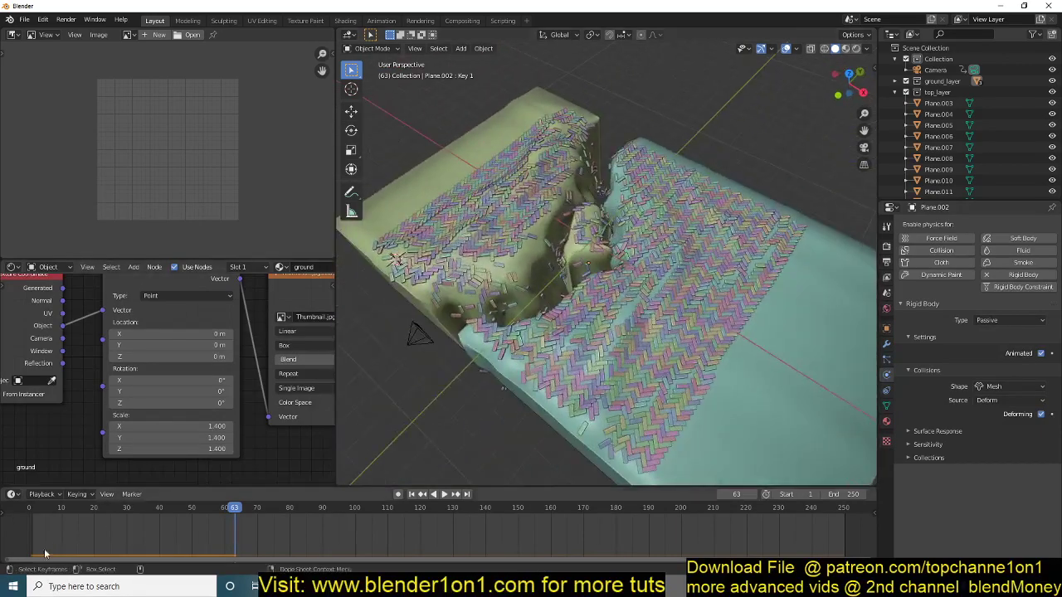
pyautogui.hotkey('shift', 'Left')
pyautogui.press('space')
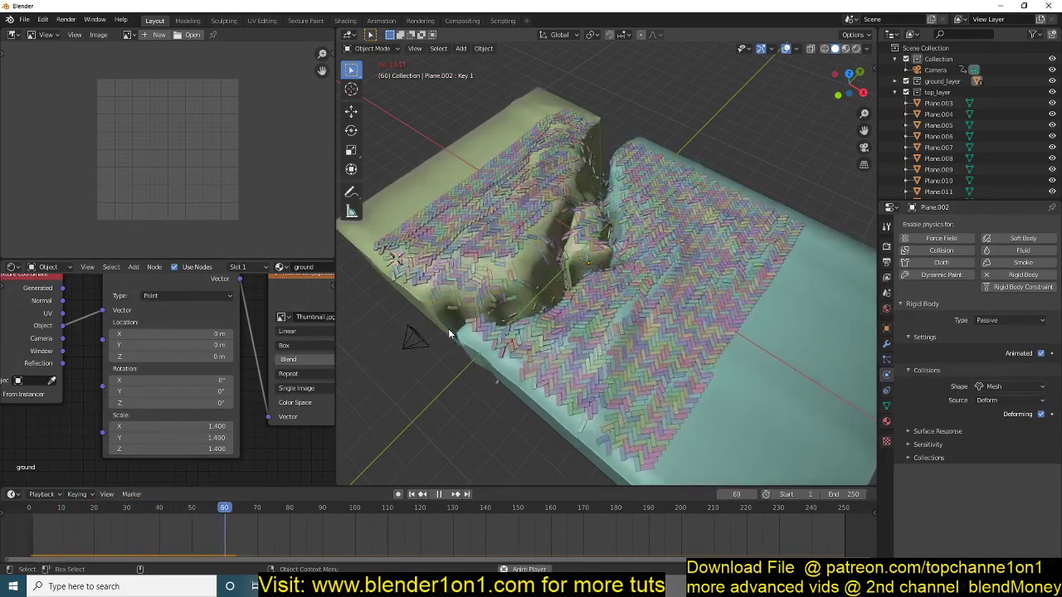
pyautogui.press('Escape')
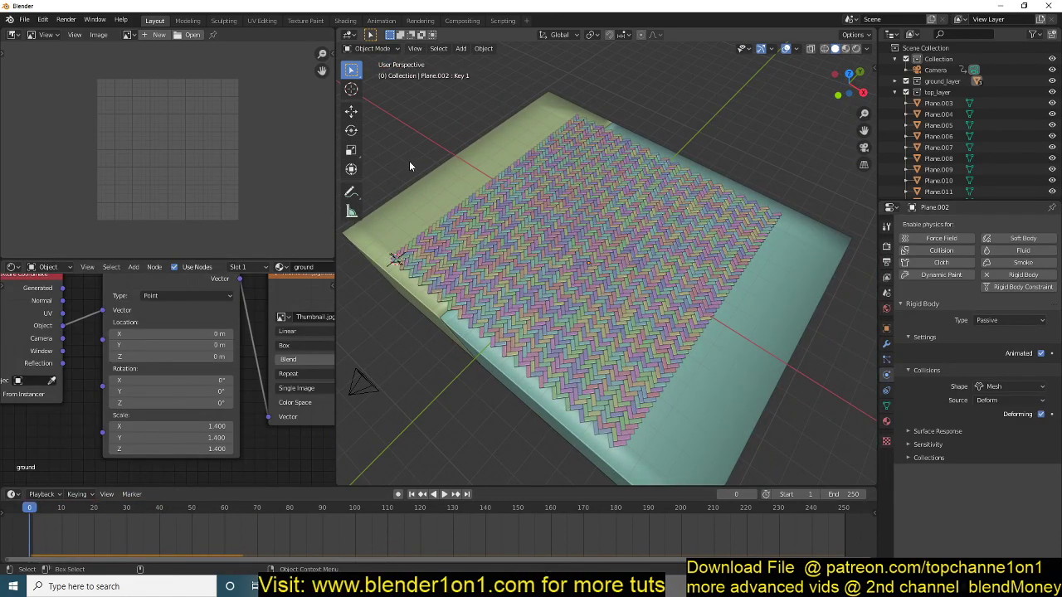
# Inspect the Surface Response and Sensitivity settings of the green and teal ground pieces and of one brick
pyautogui.click(438, 181)
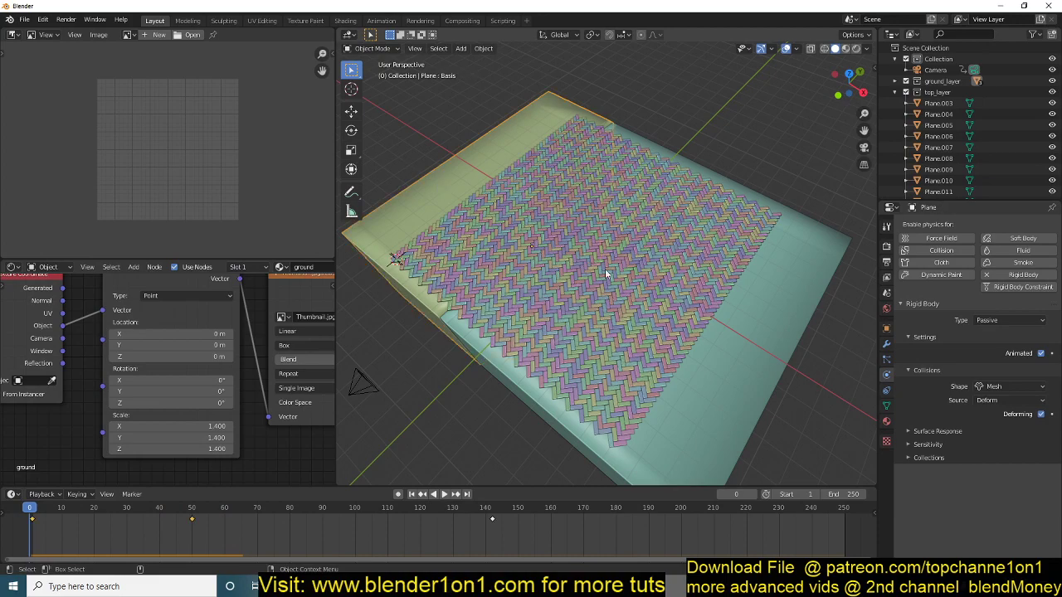
pyautogui.click(943, 444)
pyautogui.click(944, 433)
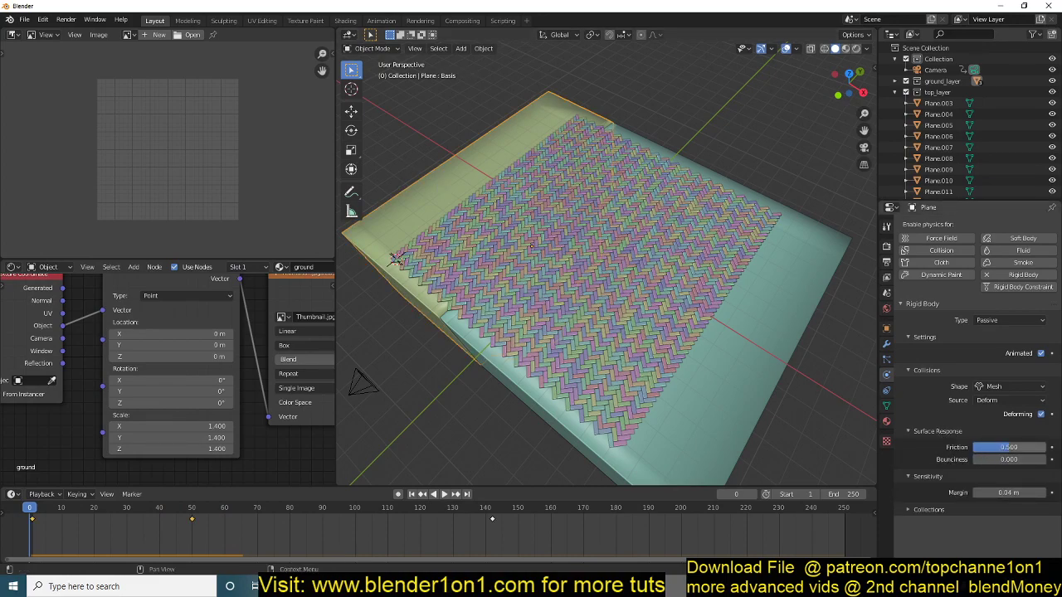
pyautogui.click(735, 355)
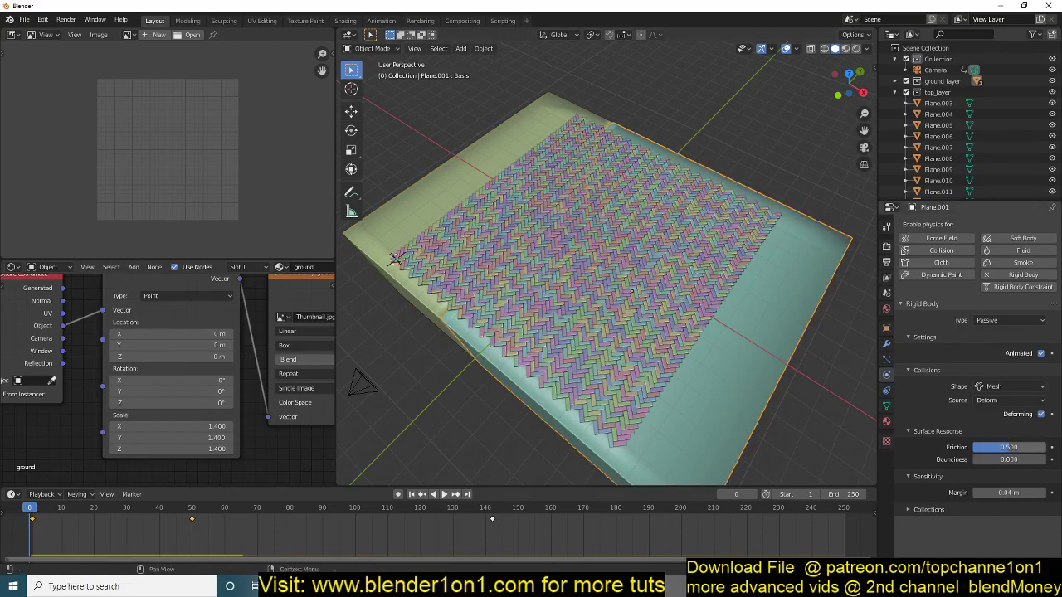
pyautogui.click(629, 237)
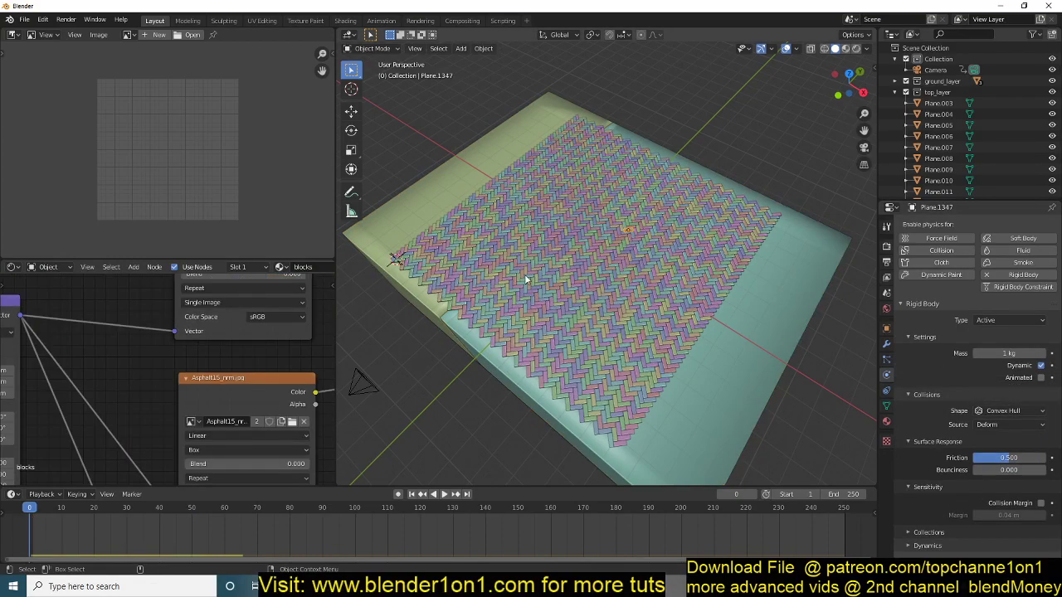
# Temporarily exclude the top_layer collection to inspect the middle ground piece's rigid body settings
pyautogui.moveTo(482, 312); pyautogui.dragTo(582, 271, button='middle')
pyautogui.scroll(4, 618, 253)
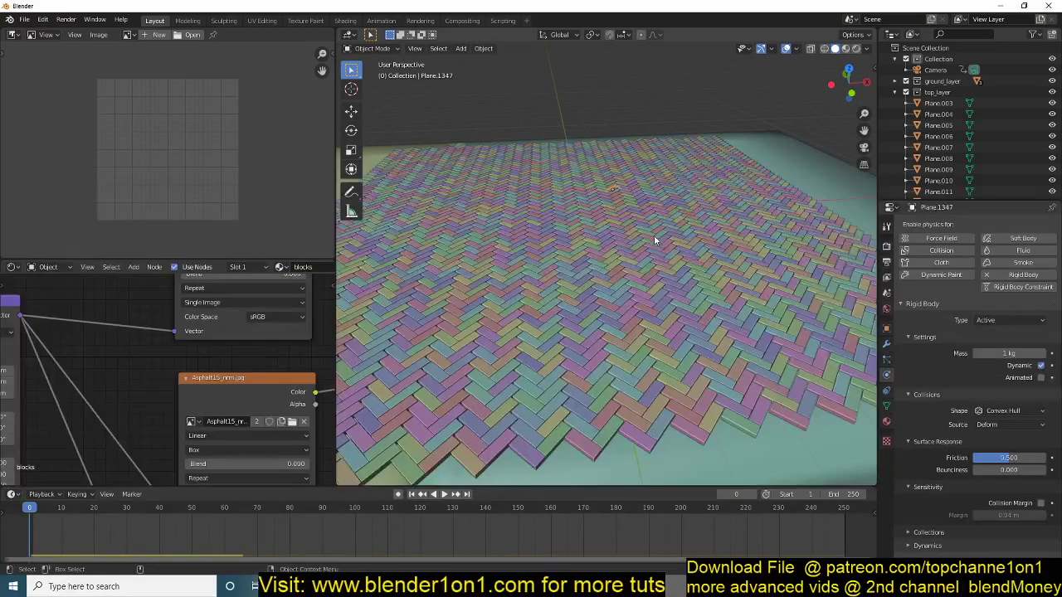
pyautogui.click(906, 92)
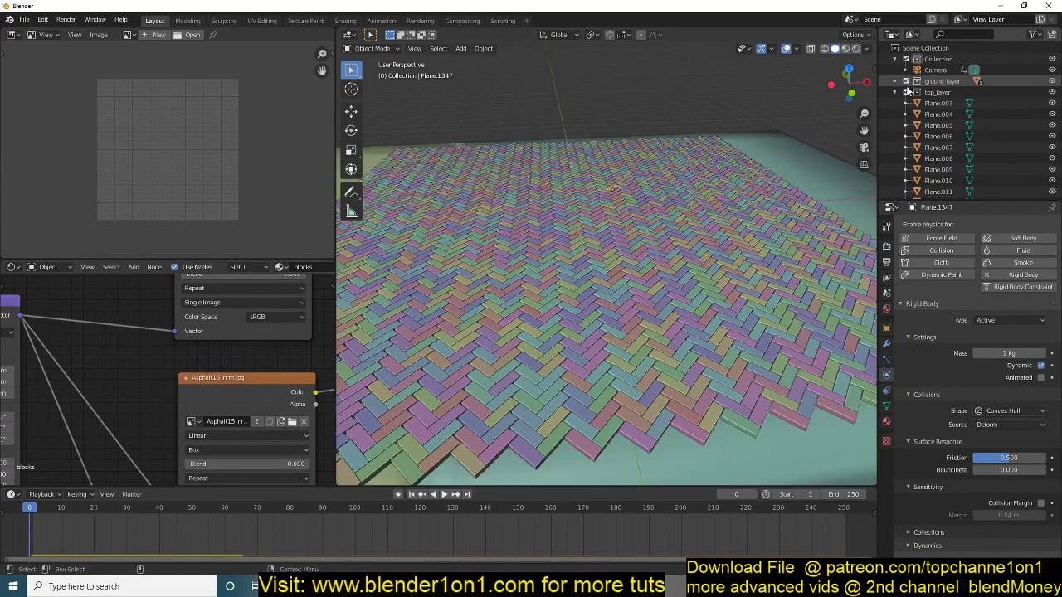
pyautogui.click(568, 239)
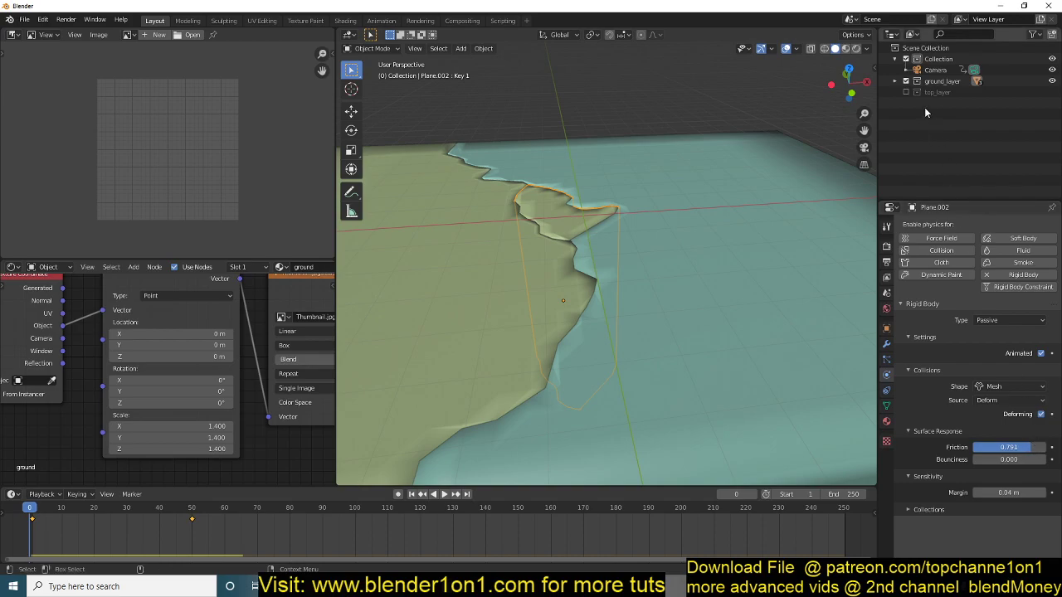
pyautogui.click(906, 92)
pyautogui.click(906, 92)
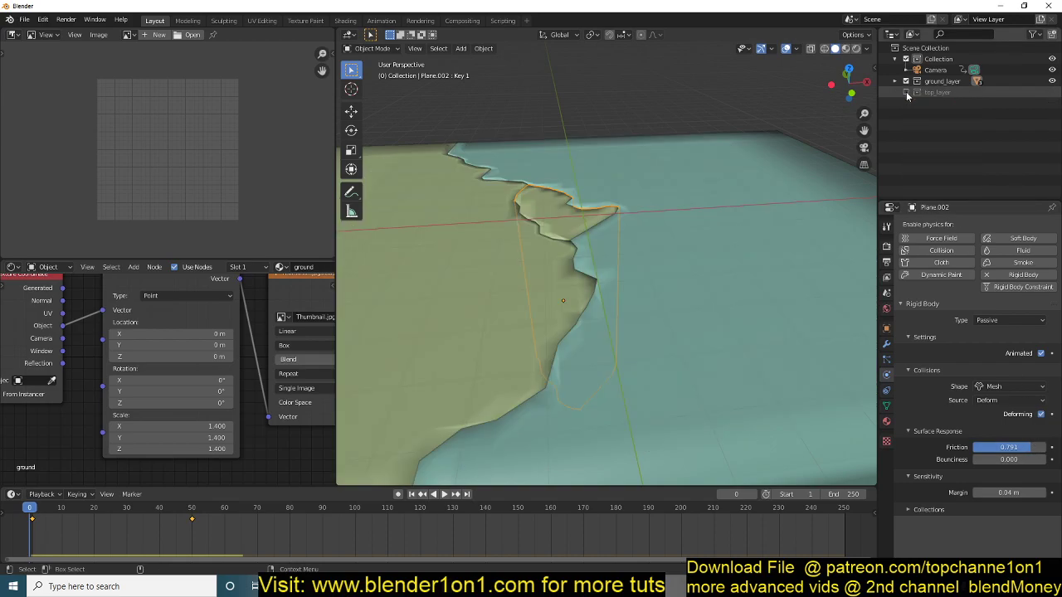
pyautogui.click(906, 92)
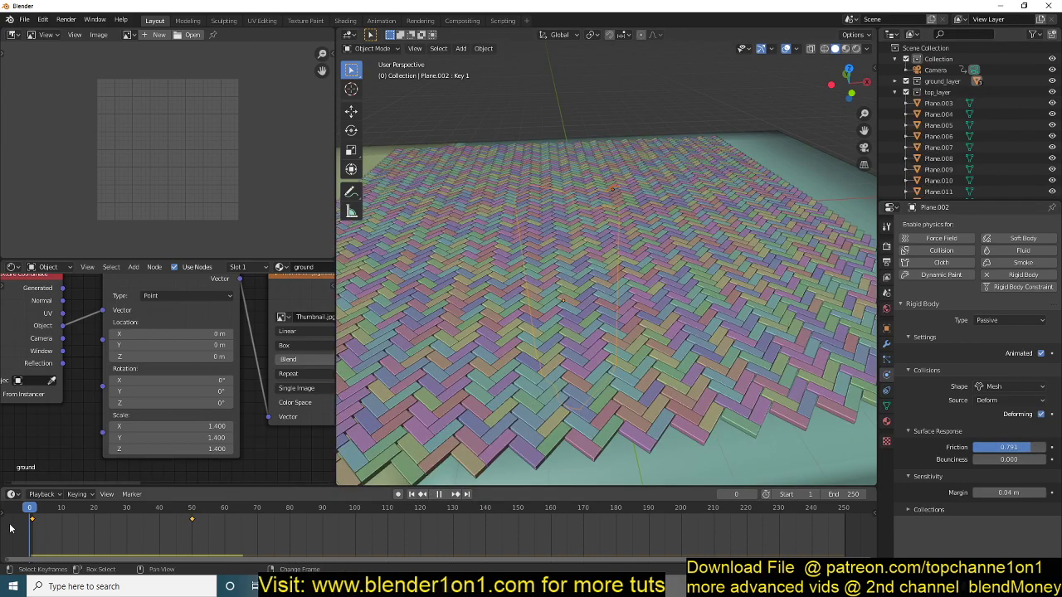
# Run the brick simulation again from frame 0, stop it after the split, and examine the result through the camera
pyautogui.press('space')
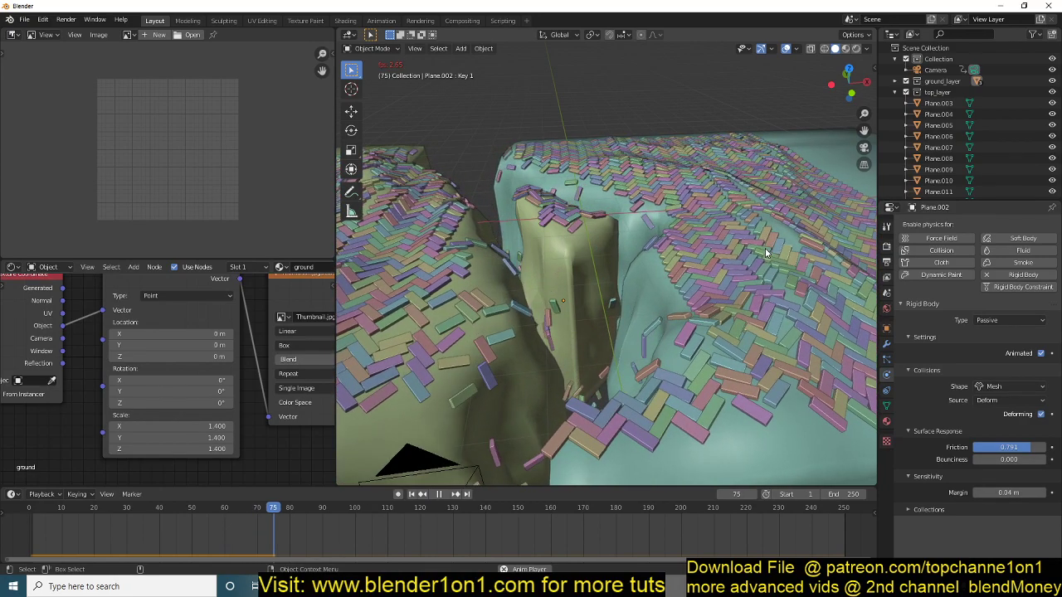
pyautogui.press('space')
pyautogui.press('KP_0')
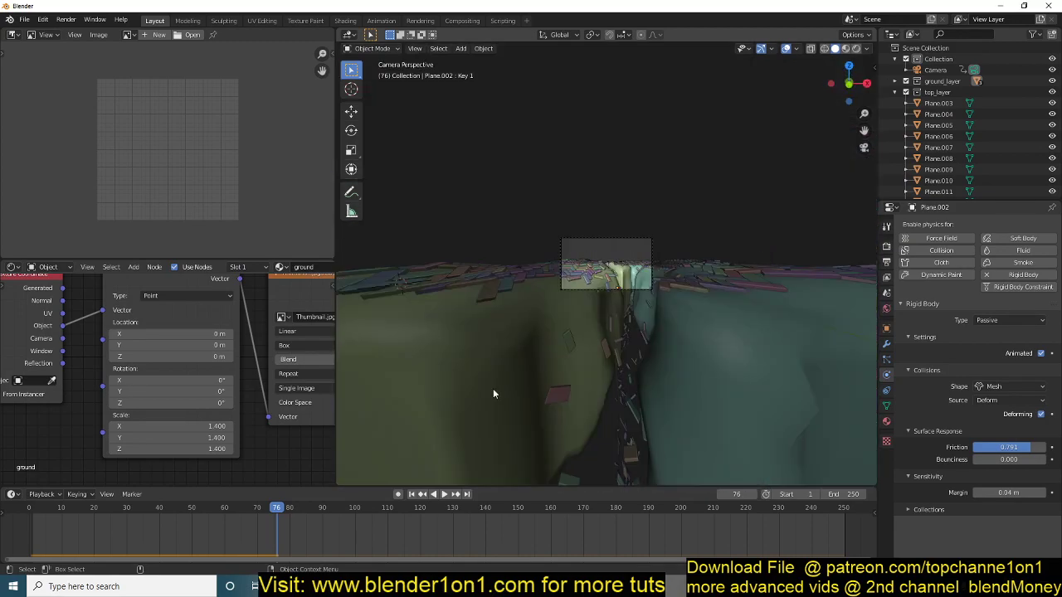
pyautogui.scroll(4, 575, 302)
pyautogui.scroll(2, 576, 302)
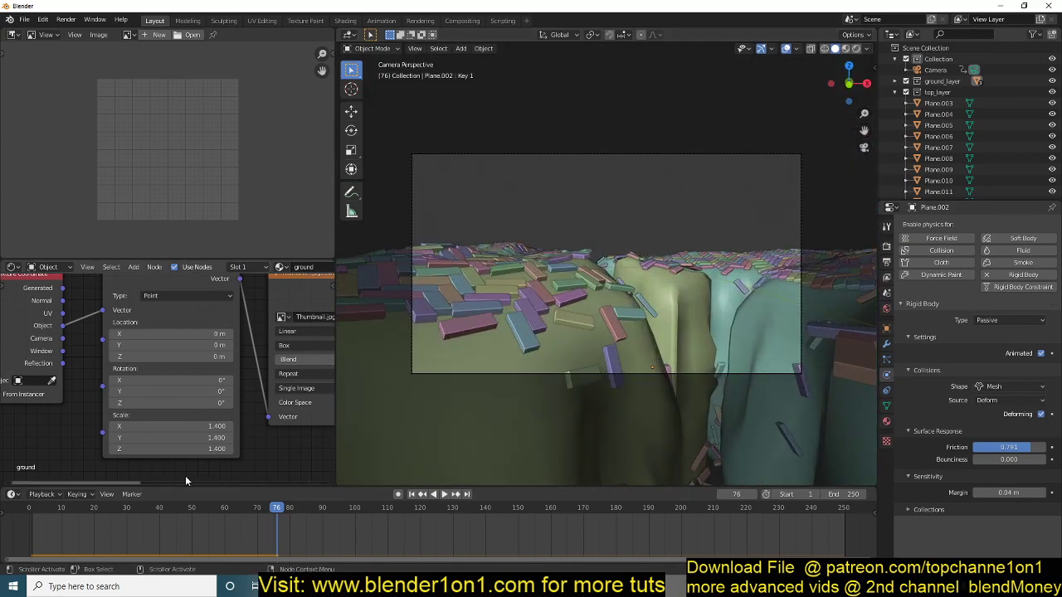
# Switch the viewport to Material Preview and replay the animation from the start frame in the camera view
pyautogui.hotkey('shift', 'Left')
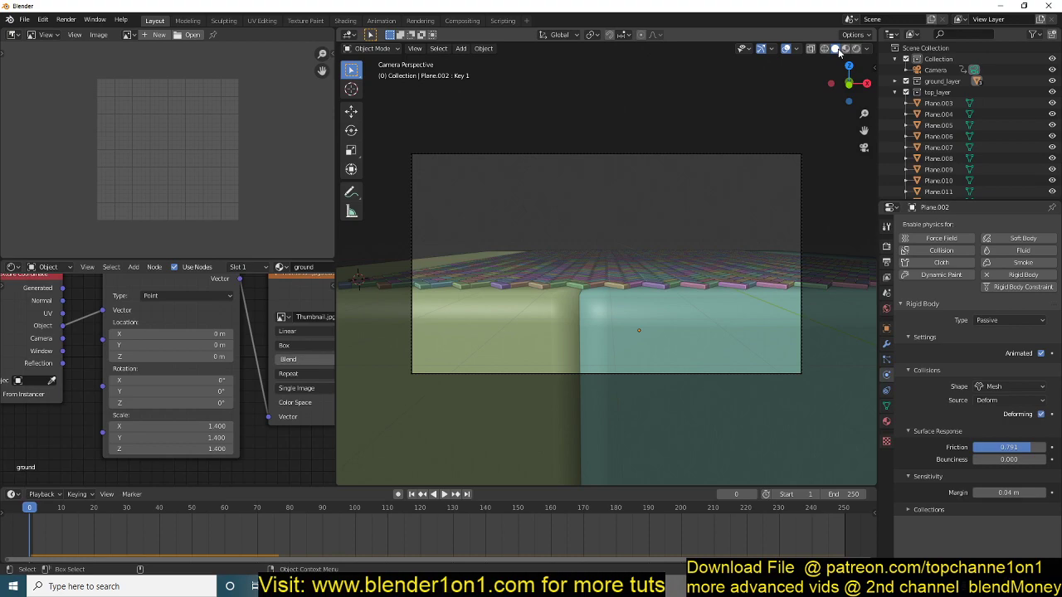
pyautogui.press('z')
pyautogui.click(708, 149)
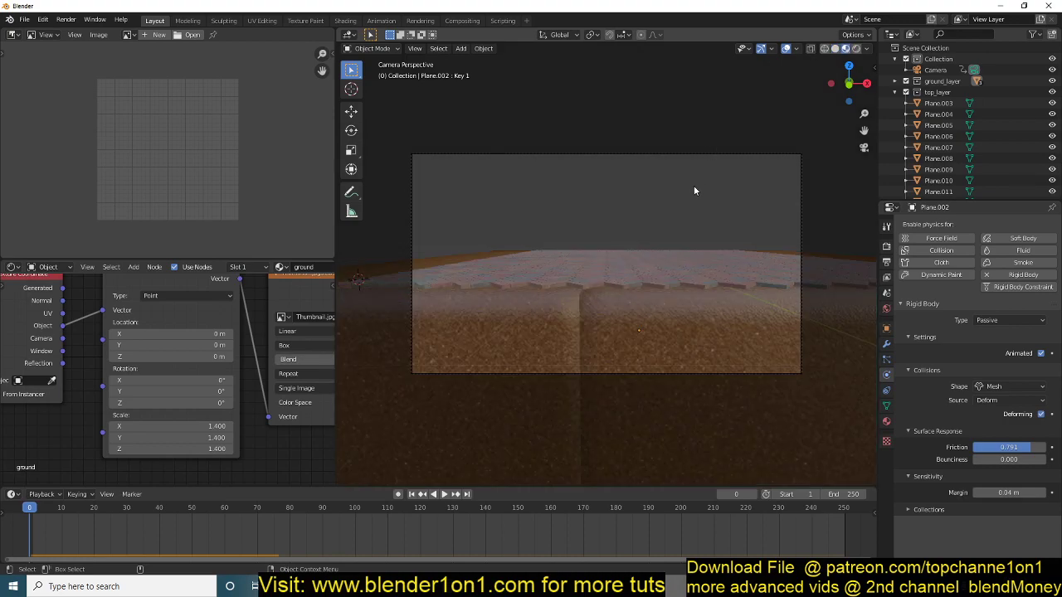
pyautogui.press('space')
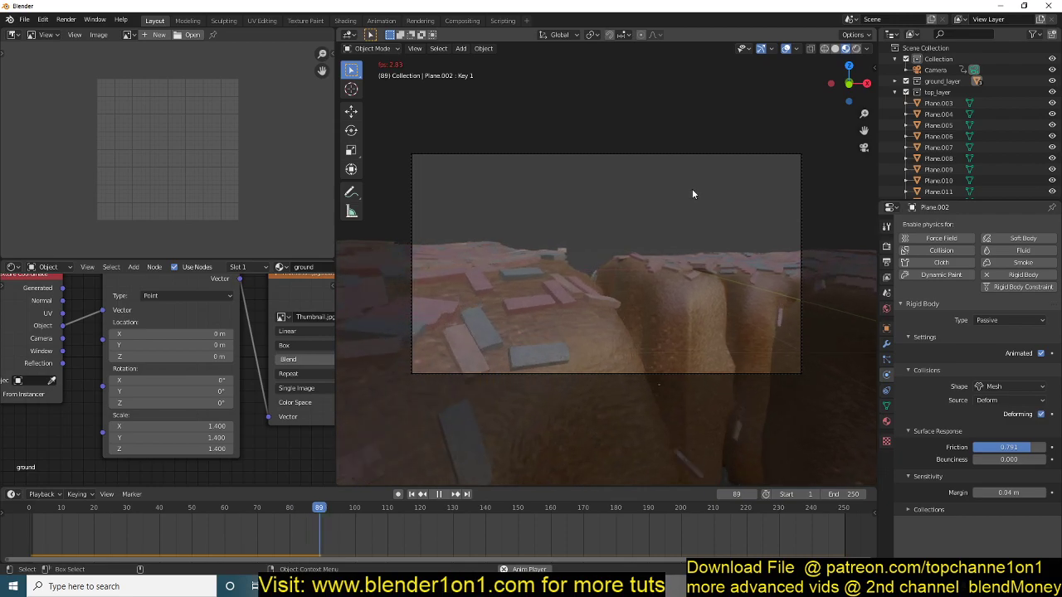
pyautogui.press('Escape')
# Replay the textured animation outside the camera view, stop at frame 55, and examine the bricks around the crack
pyautogui.press('KP_0')
pyautogui.press('space')
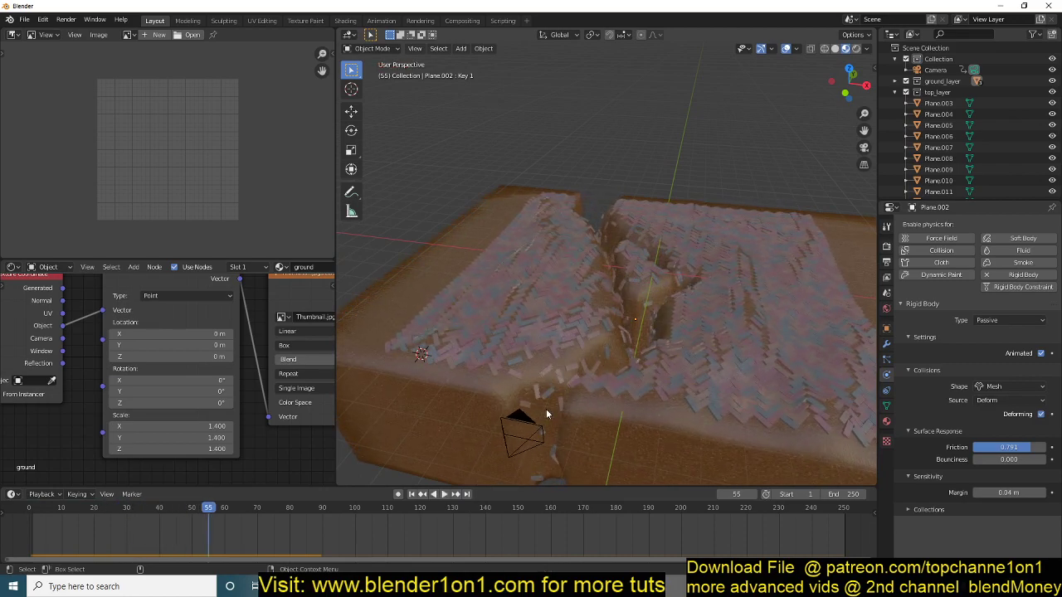
pyautogui.moveTo(616, 329); pyautogui.dragTo(504, 321, button='middle')
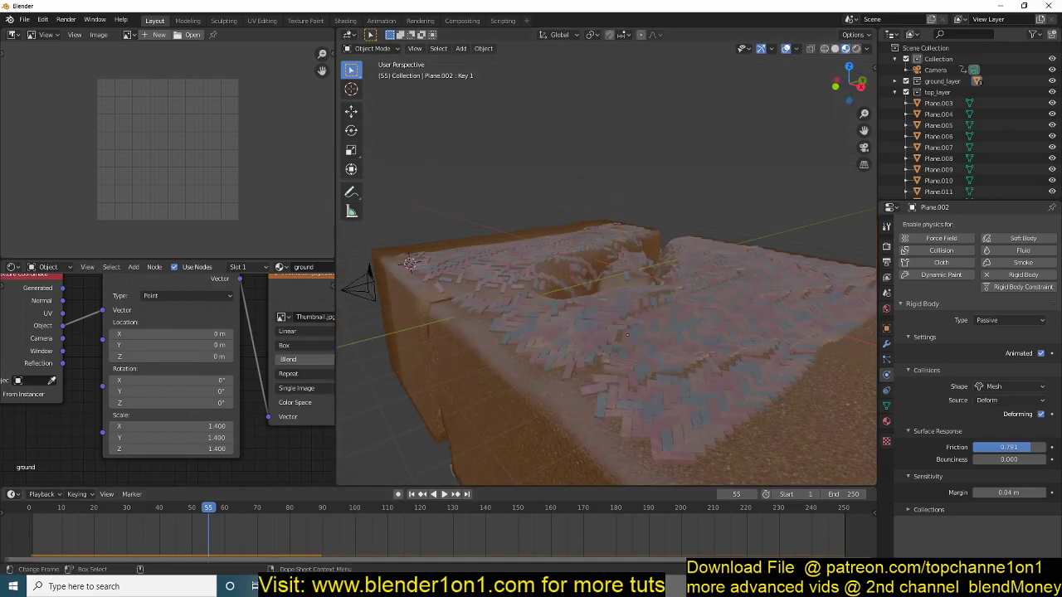
pyautogui.moveTo(476, 125); pyautogui.dragTo(637, 250, button='middle')
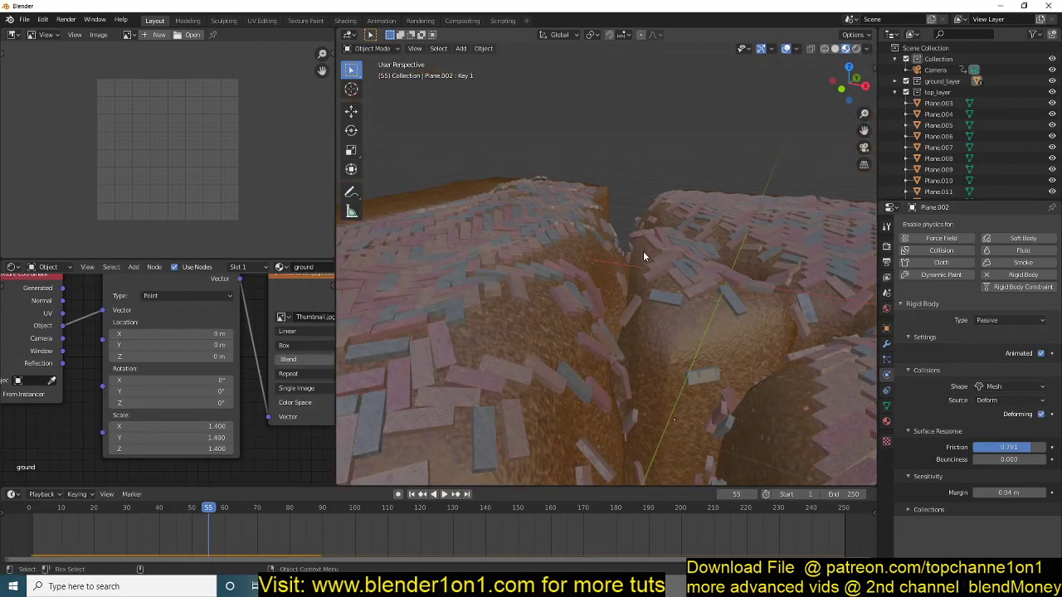